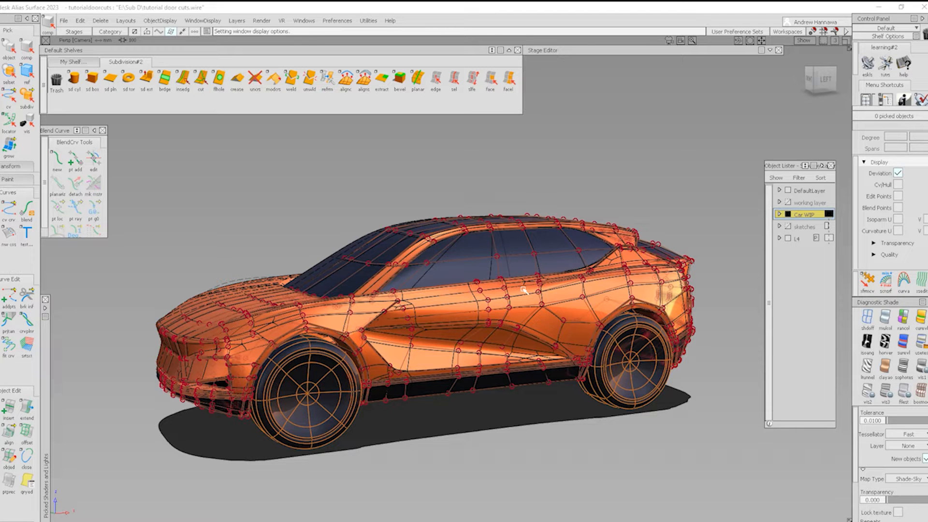
# - Inspect the whole car body from the side and front quarter, with and without the wireframe display
pyautogui.keyDown('alt'); pyautogui.keyDown('shift'); pyautogui.moveTo(388, 338); pyautogui.dragTo(639, 387); pyautogui.keyUp('shift'); pyautogui.keyUp('alt')
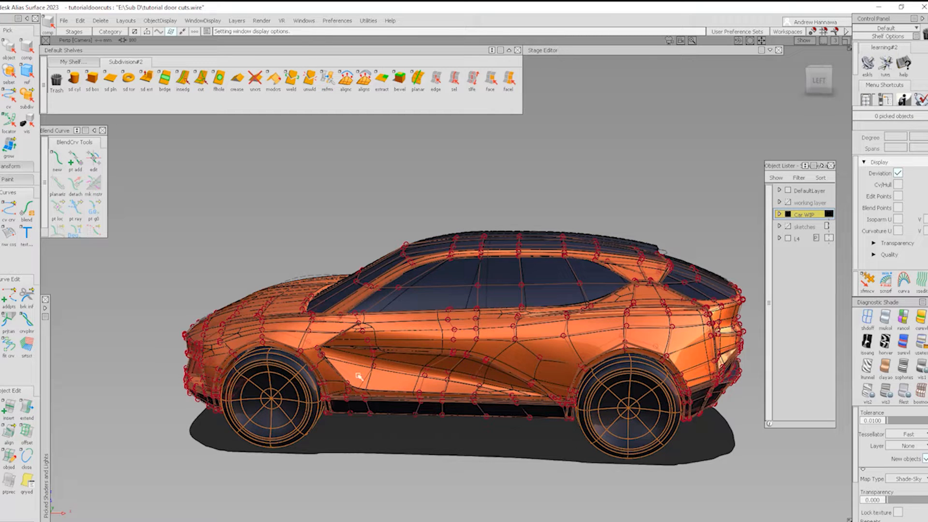
pyautogui.keyDown('alt'); pyautogui.keyDown('shift'); pyautogui.moveTo(359, 376); pyautogui.dragTo(484, 376); pyautogui.keyUp('shift'); pyautogui.keyUp('alt')
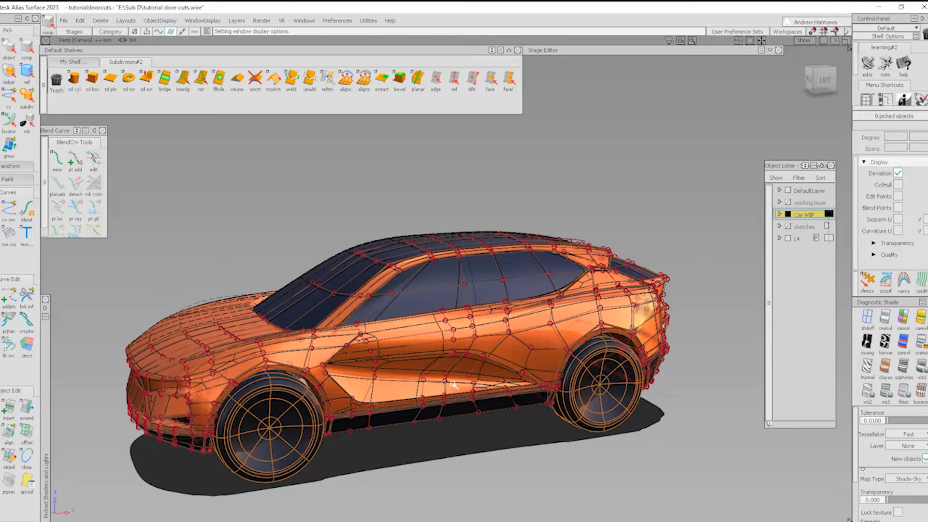
pyautogui.keyDown('alt'); pyautogui.keyDown('shift'); pyautogui.moveTo(483, 406); pyautogui.dragTo(541, 435, button='right'); pyautogui.keyUp('shift'); pyautogui.keyUp('alt')
pyautogui.keyDown('alt'); pyautogui.keyDown('shift'); pyautogui.moveTo(547, 420); pyautogui.dragTo(509, 405); pyautogui.keyUp('shift'); pyautogui.keyUp('alt')
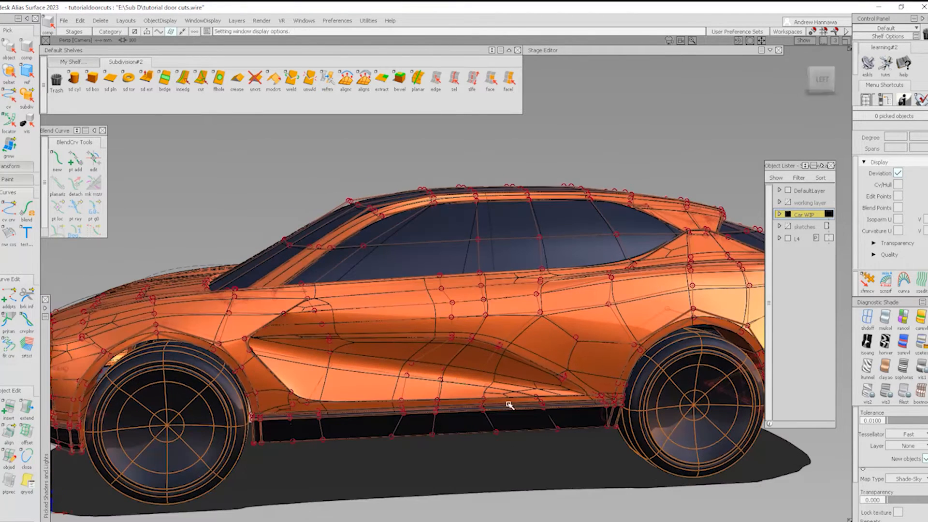
pyautogui.keyDown('alt'); pyautogui.keyDown('shift'); pyautogui.moveTo(488, 384); pyautogui.dragTo(479, 387, button='right'); pyautogui.keyUp('shift'); pyautogui.keyUp('alt')
pyautogui.moveTo(479, 387)
pyautogui.keyDown('alt'); pyautogui.keyDown('shift'); pyautogui.mouseDown()
pyautogui.moveTo(562, 414)
pyautogui.moveTo(437, 423)
pyautogui.moveTo(595, 420)
pyautogui.moveTo(408, 420)
pyautogui.moveTo(561, 422)
pyautogui.mouseUp(); pyautogui.keyUp('shift'); pyautogui.keyUp('alt')
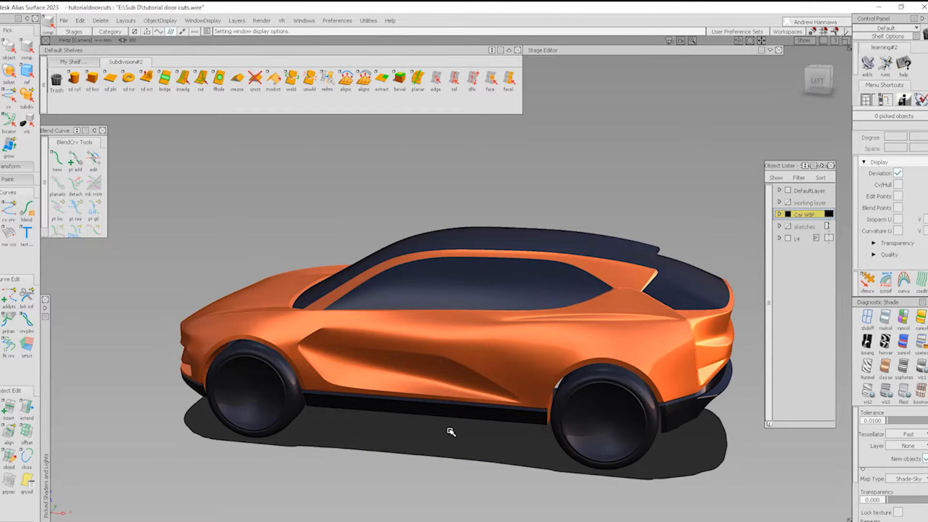
pyautogui.keyDown('alt'); pyautogui.keyDown('shift'); pyautogui.moveTo(449, 430); pyautogui.dragTo(482, 415); pyautogui.keyUp('shift'); pyautogui.keyUp('alt')
pyautogui.hotkey('alt', 'm')
pyautogui.moveTo(443, 449)
pyautogui.keyDown('alt'); pyautogui.keyDown('shift'); pyautogui.mouseDown()
pyautogui.moveTo(440, 422)
pyautogui.moveTo(447, 422)
pyautogui.mouseUp(); pyautogui.keyUp('shift'); pyautogui.keyUp('alt')
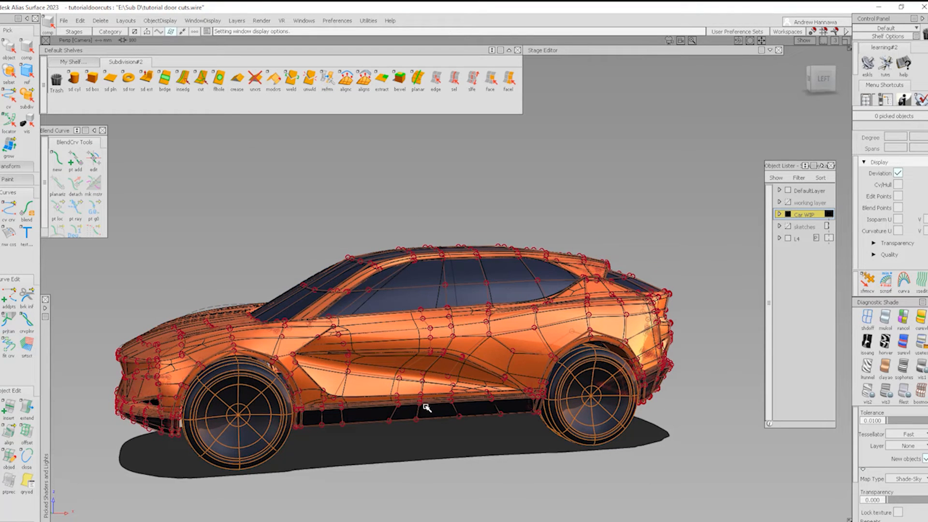
# - Examine the edge flow across the door and side window area, comparing the wireframe display with the clean shaded surface
pyautogui.keyDown('alt'); pyautogui.keyDown('shift'); pyautogui.moveTo(455, 392); pyautogui.dragTo(499, 445, button='right'); pyautogui.keyUp('shift'); pyautogui.keyUp('alt')
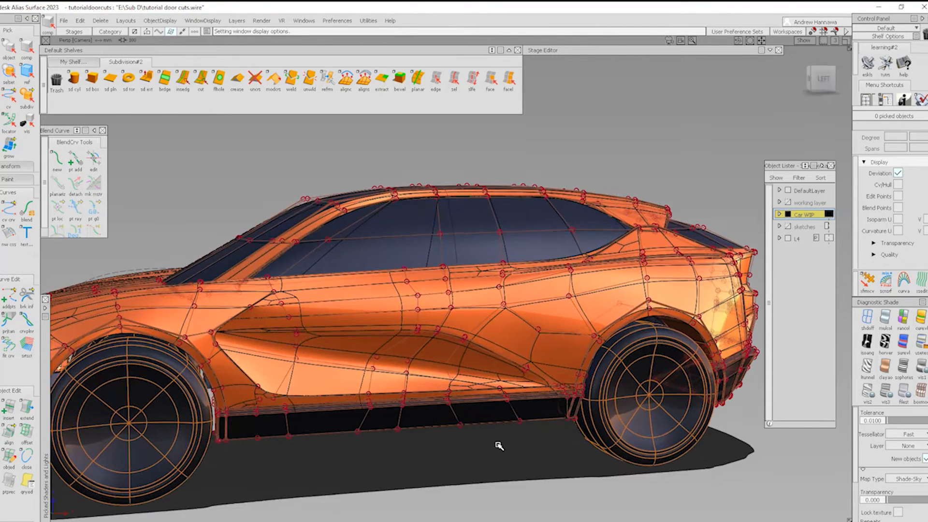
pyautogui.keyDown('alt'); pyautogui.keyDown('shift'); pyautogui.moveTo(462, 381); pyautogui.dragTo(534, 400, button='middle'); pyautogui.keyUp('shift'); pyautogui.keyUp('alt')
pyautogui.hotkey('alt', 'm')
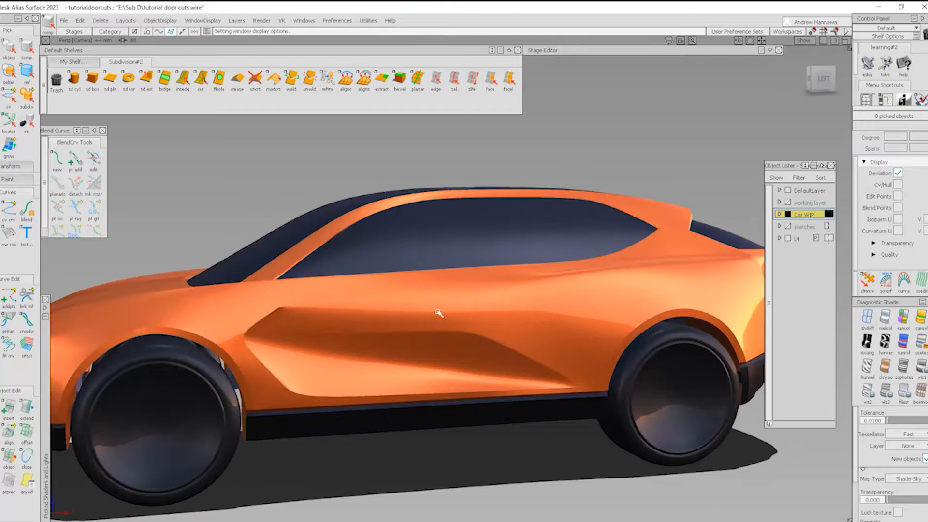
pyautogui.hotkey('alt', 'm')
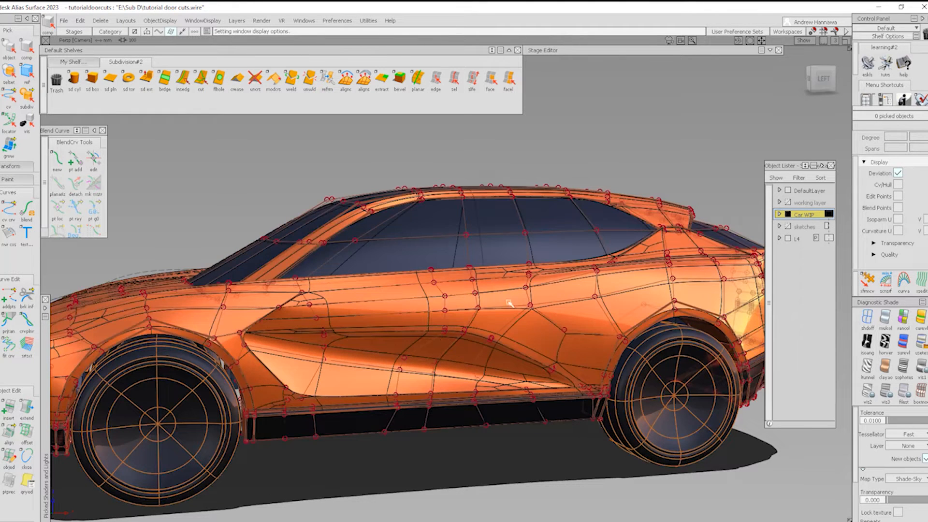
pyautogui.keyDown('alt'); pyautogui.keyDown('shift'); pyautogui.moveTo(474, 332); pyautogui.dragTo(477, 342, button='right'); pyautogui.keyUp('shift'); pyautogui.keyUp('alt')
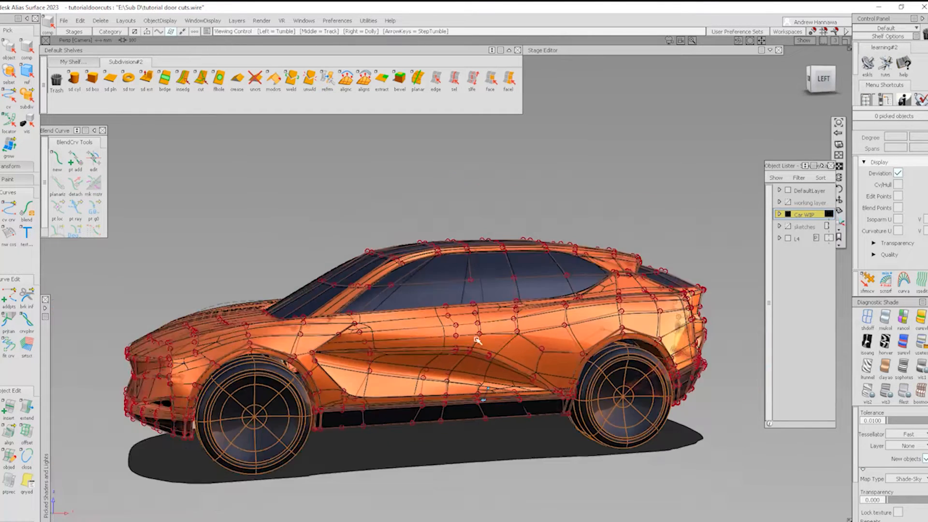
pyautogui.keyDown('alt'); pyautogui.keyDown('shift'); pyautogui.moveTo(478, 342); pyautogui.dragTo(487, 375); pyautogui.keyUp('shift'); pyautogui.keyUp('alt')
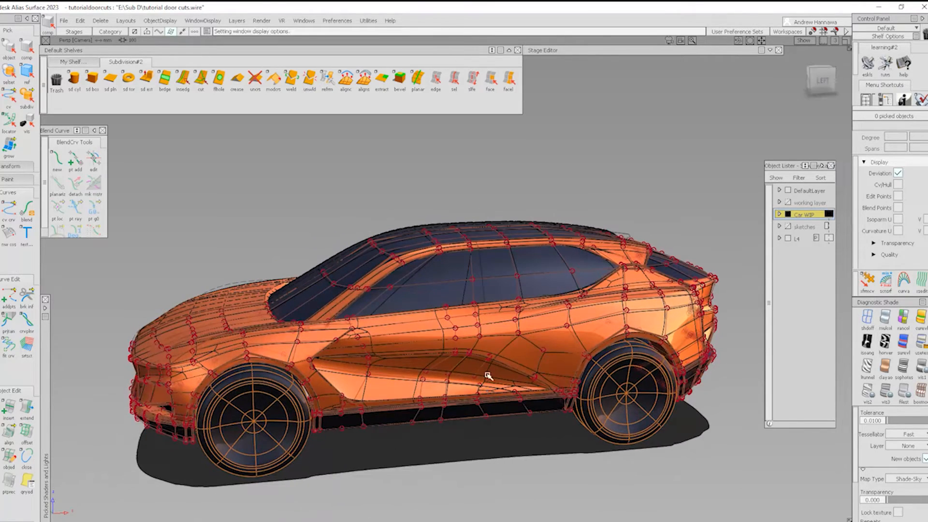
pyautogui.keyDown('alt'); pyautogui.keyDown('shift'); pyautogui.moveTo(509, 411); pyautogui.dragTo(515, 401, button='right'); pyautogui.keyUp('shift'); pyautogui.keyUp('alt')
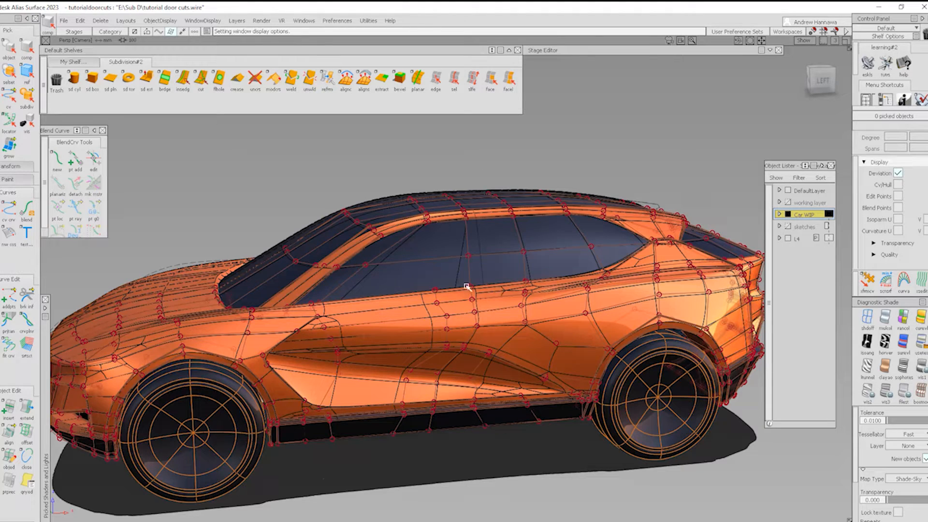
pyautogui.keyDown('alt'); pyautogui.keyDown('shift'); pyautogui.moveTo(490, 375); pyautogui.dragTo(457, 337); pyautogui.keyUp('shift'); pyautogui.keyUp('alt')
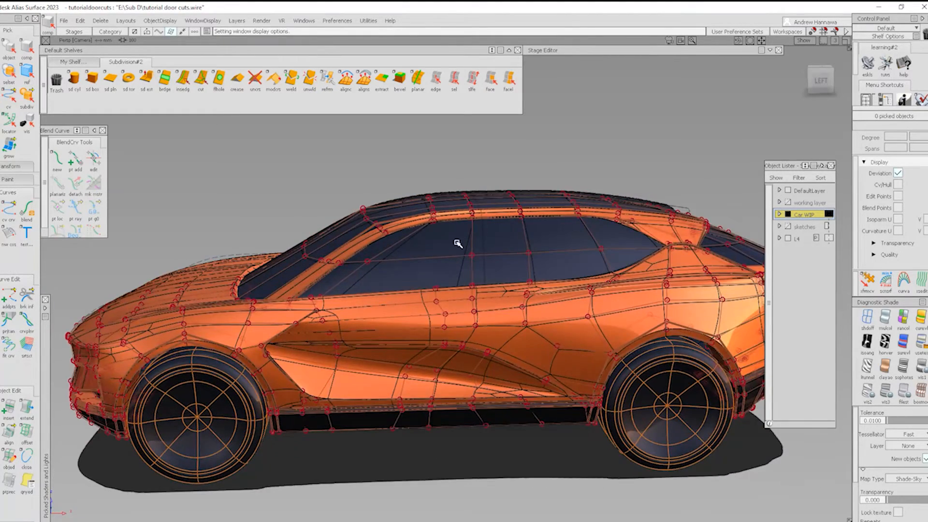
pyautogui.moveTo(457, 243)
pyautogui.keyDown('alt'); pyautogui.keyDown('shift'); pyautogui.mouseDown()
pyautogui.moveTo(459, 296)
pyautogui.moveTo(467, 248)
pyautogui.mouseUp(); pyautogui.keyUp('shift'); pyautogui.keyUp('alt')
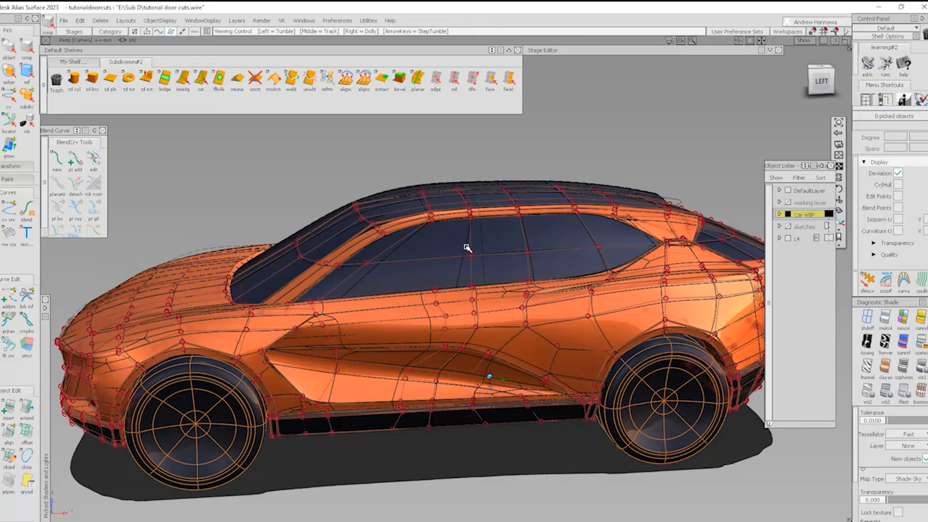
# - In the orthographic left view with box mode shading, cut the door from the mid-door vertex below the window down to the sill's upper edge
pyautogui.click(202, 82)
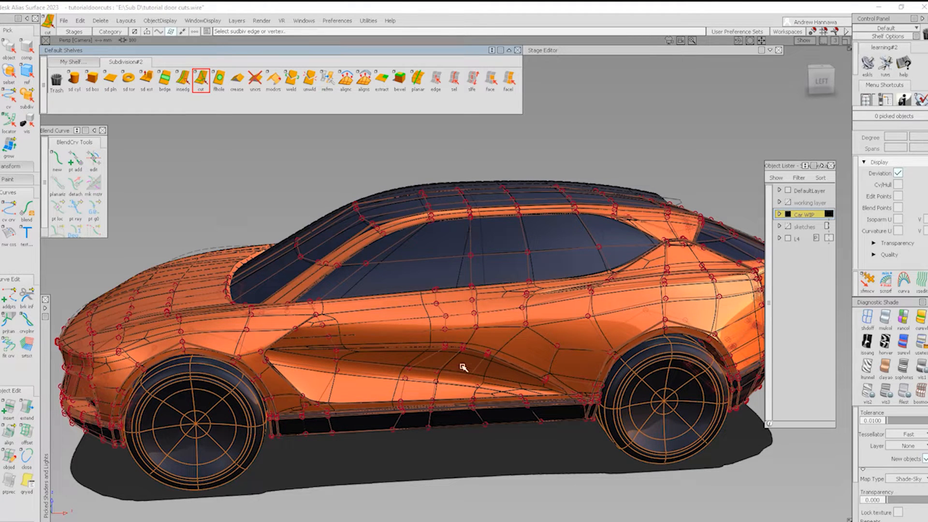
pyautogui.keyDown('alt'); pyautogui.keyDown('shift'); pyautogui.moveTo(462, 352); pyautogui.dragTo(483, 408, button='right'); pyautogui.keyUp('shift'); pyautogui.keyUp('alt')
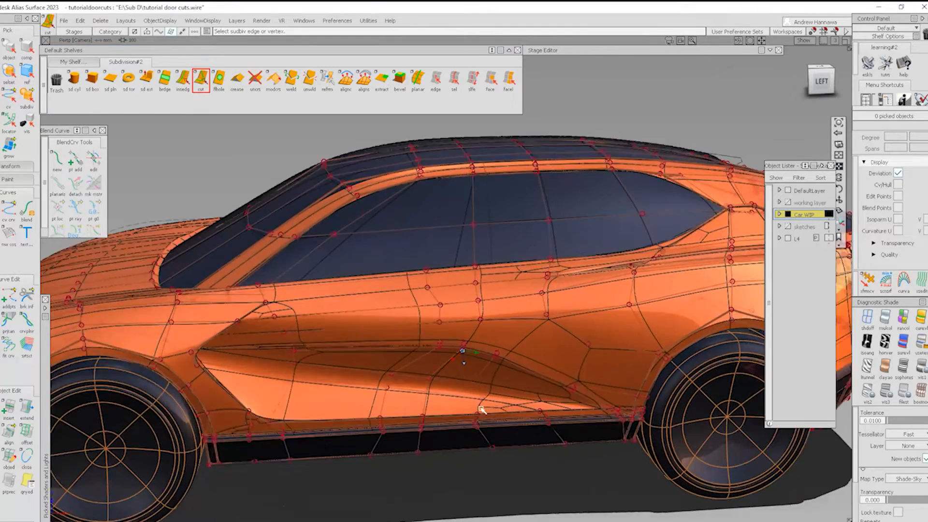
pyautogui.keyDown('alt'); pyautogui.keyDown('shift'); pyautogui.moveTo(483, 407); pyautogui.dragTo(499, 390, button='middle'); pyautogui.keyUp('shift'); pyautogui.keyUp('alt')
pyautogui.keyDown('alt'); pyautogui.keyDown('shift'); pyautogui.moveTo(499, 391); pyautogui.dragTo(483, 344); pyautogui.keyUp('shift'); pyautogui.keyUp('alt')
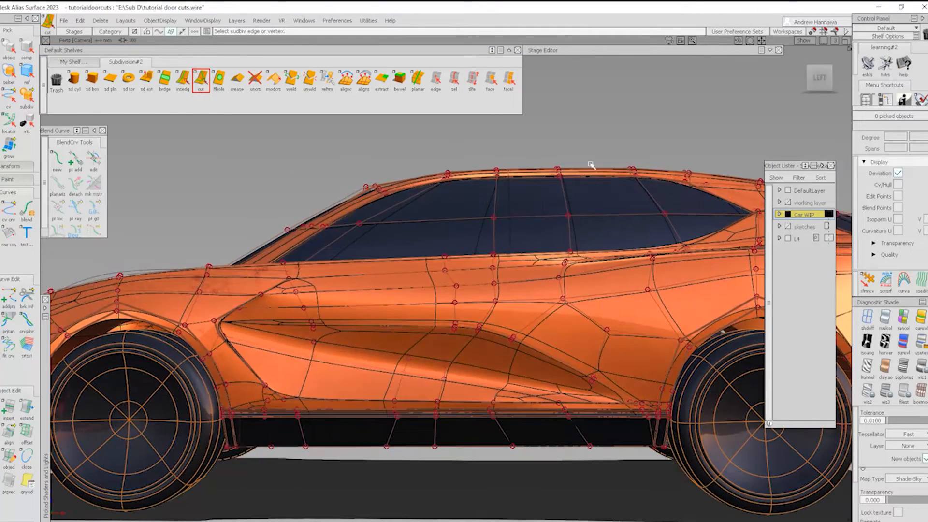
pyautogui.click(819, 78)
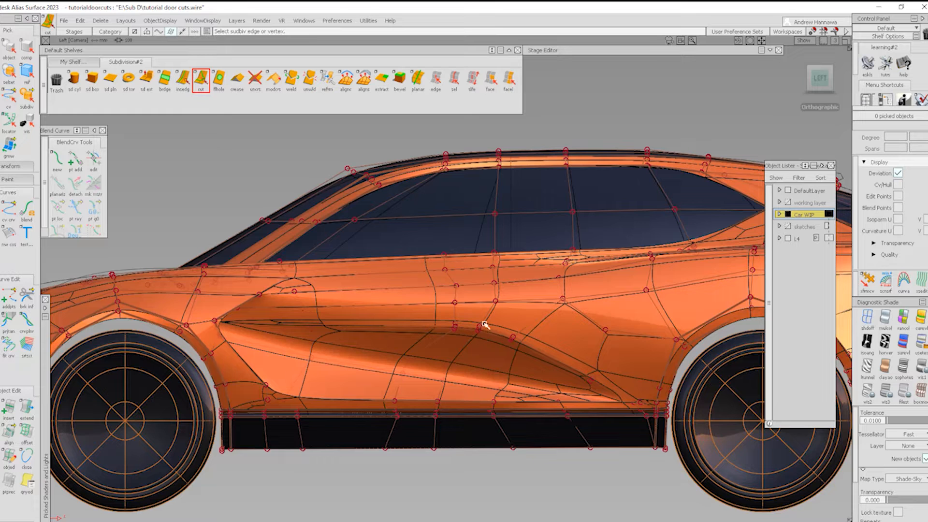
pyautogui.scroll(3, 485, 325)
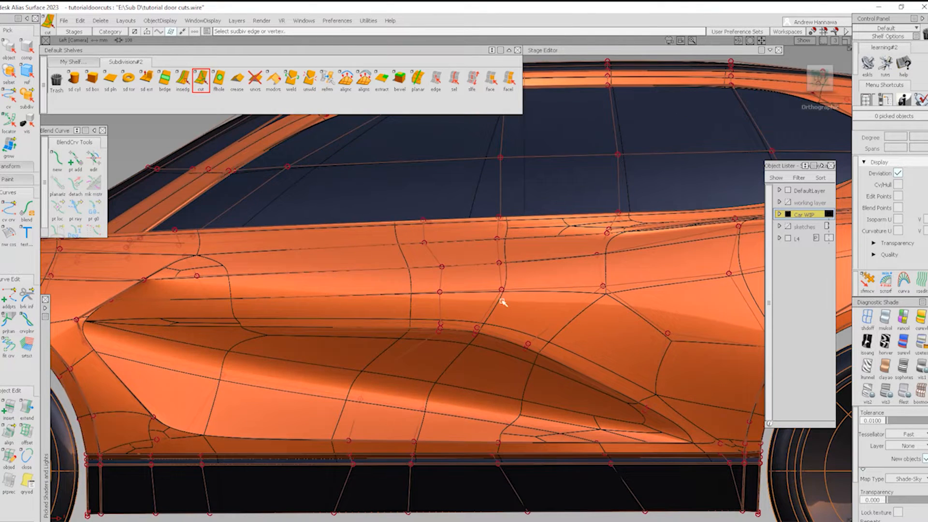
pyautogui.click(501, 293)
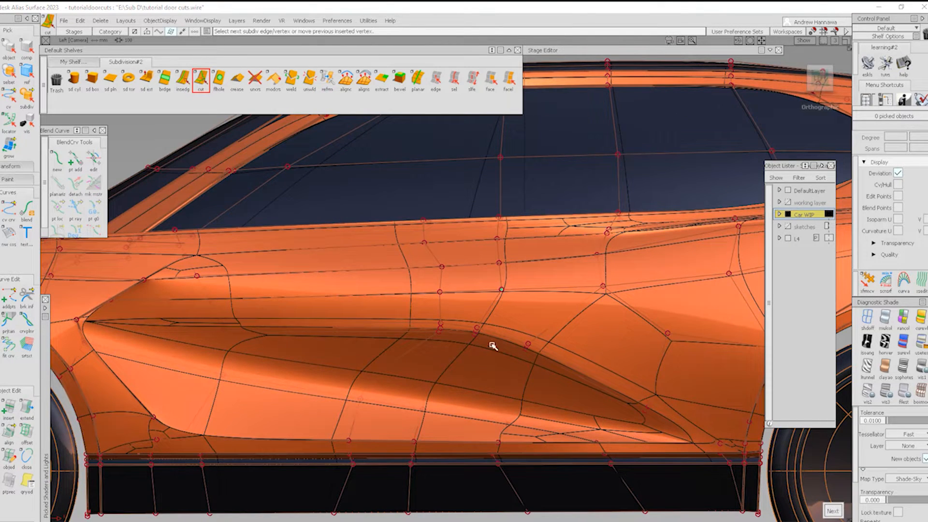
pyautogui.click(920, 390)
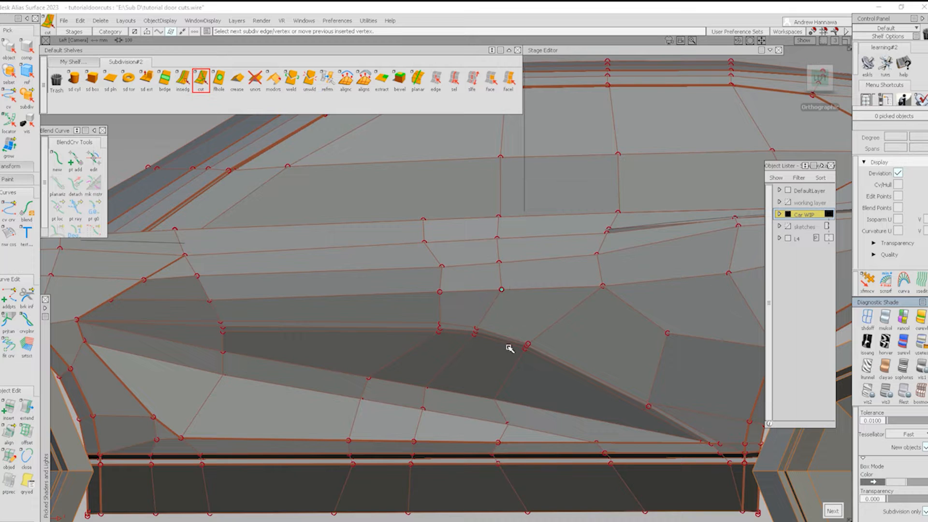
pyautogui.click(491, 340)
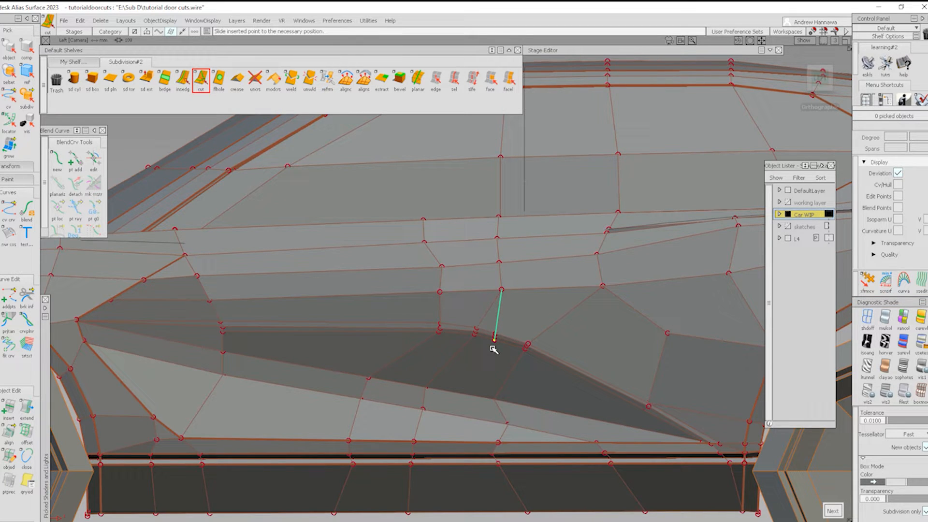
pyautogui.click(464, 464)
pyautogui.moveTo(463, 467); pyautogui.dragTo(472, 465)
pyautogui.keyDown('alt'); pyautogui.keyDown('shift'); pyautogui.moveTo(499, 431); pyautogui.dragTo(514, 341, button='middle'); pyautogui.keyUp('shift'); pyautogui.keyUp('alt')
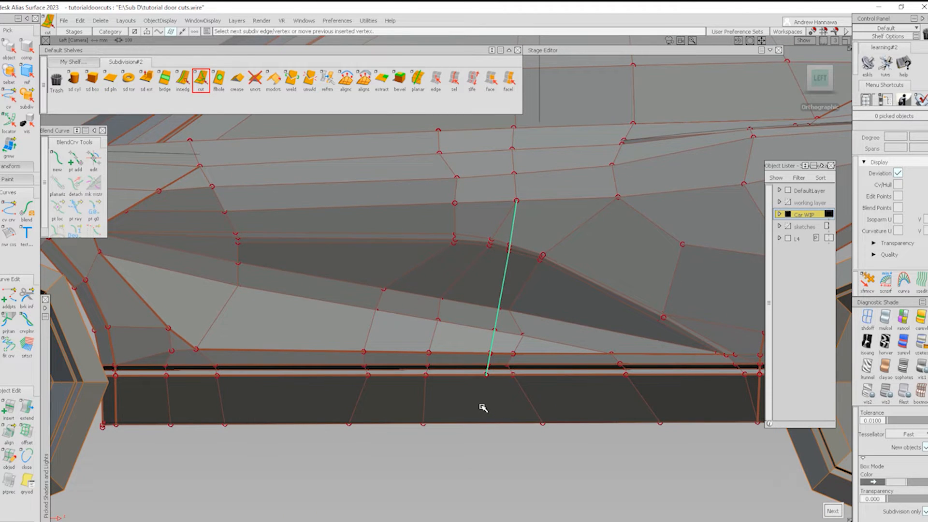
pyautogui.press('space')
# - Insert lengthwise edges halfway up the black sill panel, one along its front section and one along its rear section
pyautogui.click(182, 79)
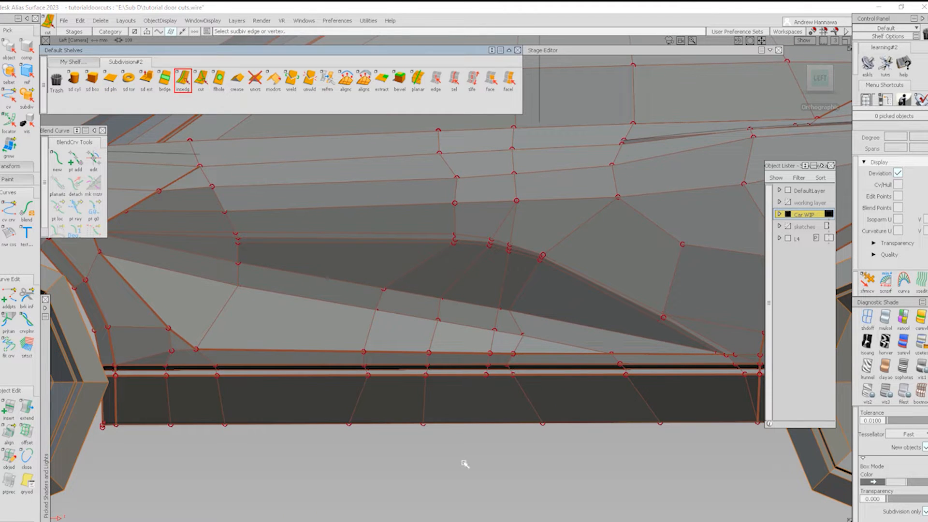
pyautogui.click(425, 400)
pyautogui.moveTo(425, 400); pyautogui.dragTo(425, 398)
pyautogui.press('space')
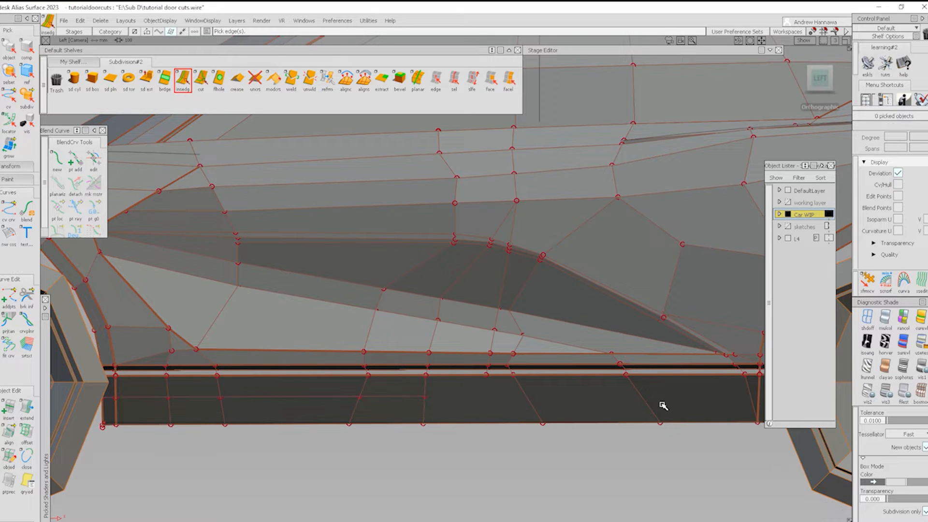
pyautogui.moveTo(647, 396); pyautogui.dragTo(641, 394)
pyautogui.press('space')
# - Cut across the gap between the sill's lengthwise edges, and extend the new door cut down to the sill's lower edge
pyautogui.click(200, 80)
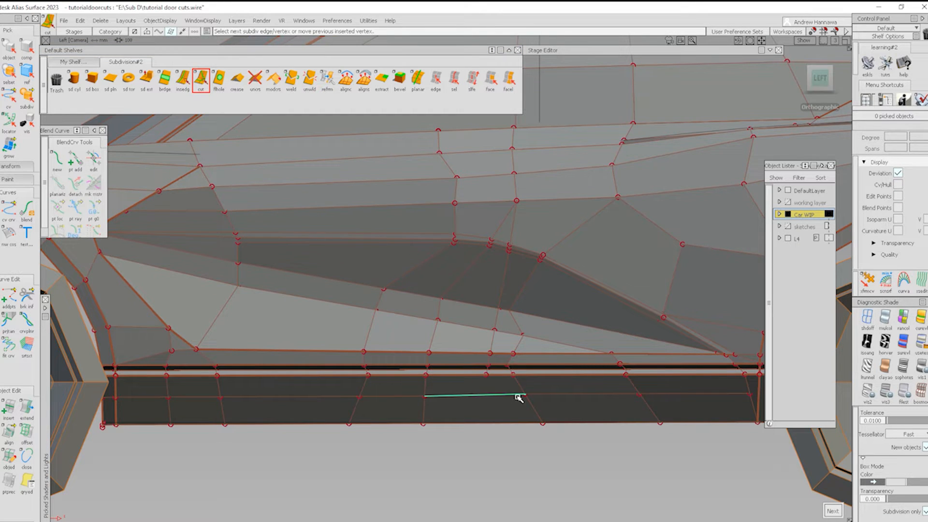
pyautogui.click(483, 381)
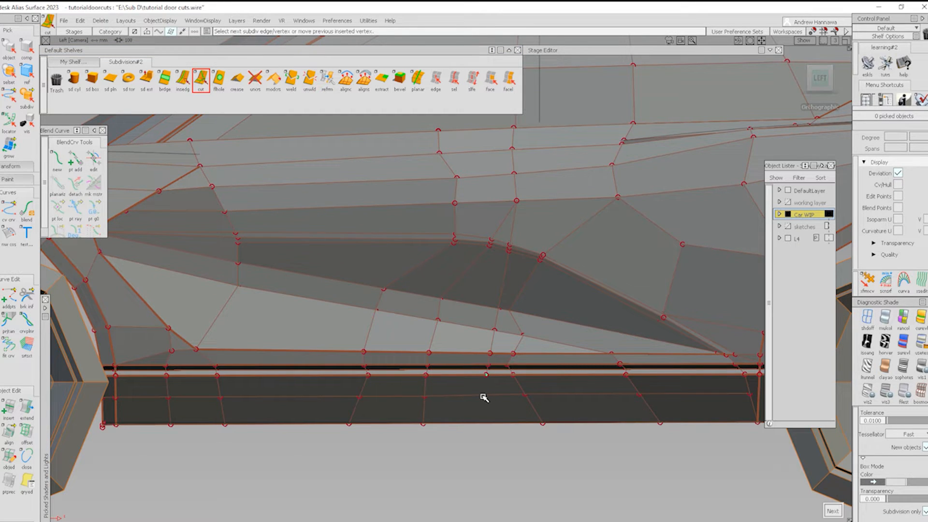
pyautogui.click(476, 423)
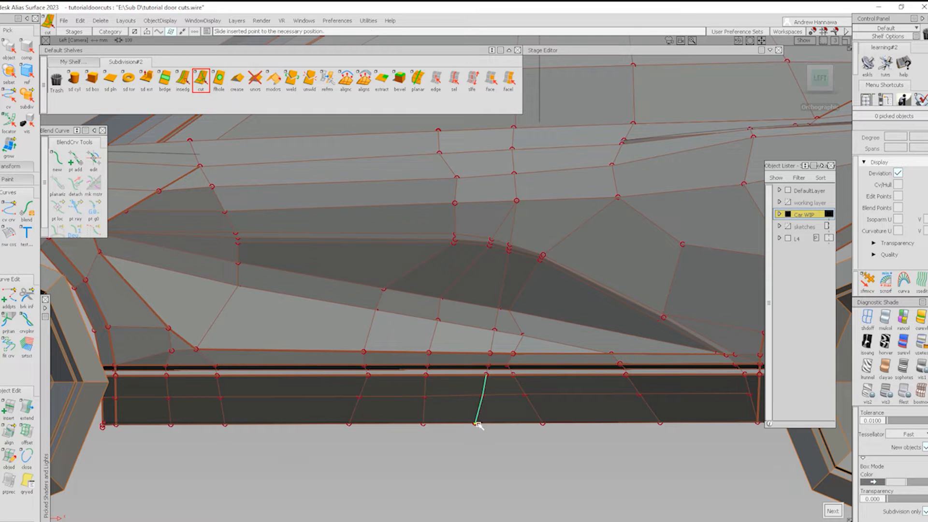
pyautogui.press('space')
pyautogui.keyDown('alt'); pyautogui.keyDown('shift'); pyautogui.click(509, 358); pyautogui.keyUp('shift'); pyautogui.keyUp('alt')
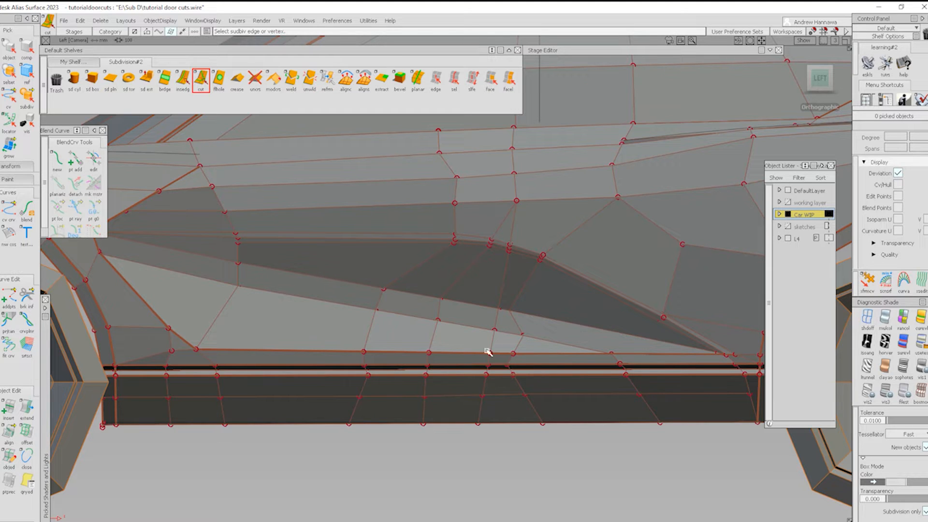
# - Delete the old slanted edge run behind the new cut, from the door's crease down to the middle of the sill
pyautogui.click(435, 79)
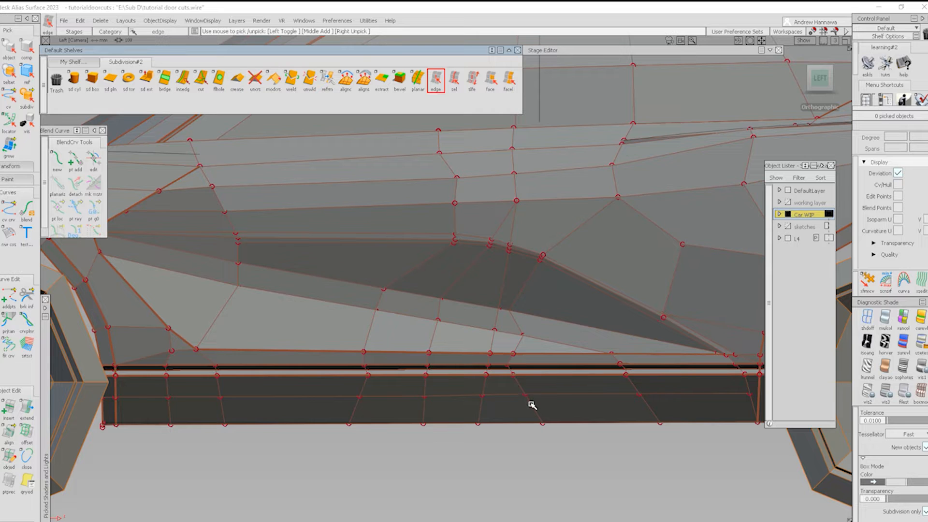
pyautogui.click(518, 386)
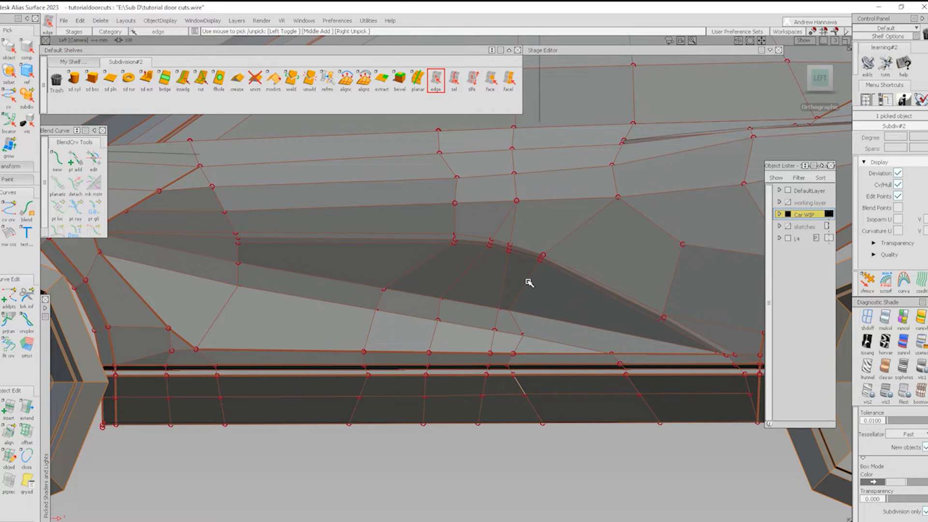
pyautogui.press('Delete')
pyautogui.press('Return')
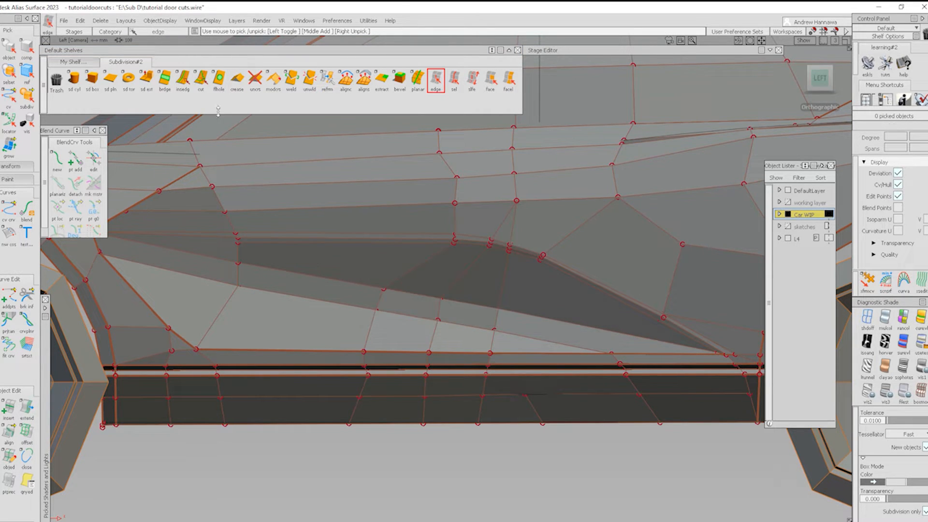
# - Cut a straight vertical edge from the sill's lower vertex behind the new cut up to the crease vertex on the door
pyautogui.click(201, 79)
pyautogui.click(544, 419)
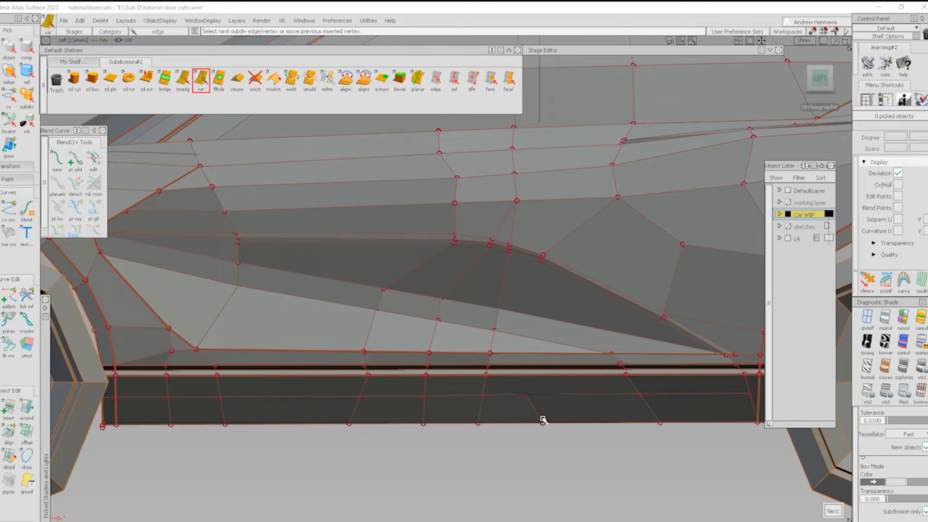
pyautogui.click(541, 257)
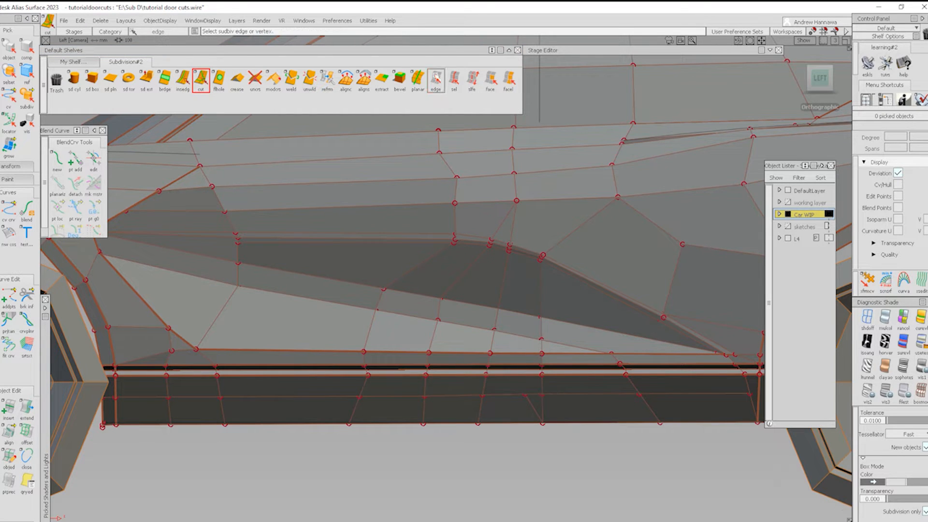
# - Delete the leftover slanted edge segment in the lower half of the sill beside the new vertical cut
pyautogui.click(436, 78)
pyautogui.click(532, 406)
pyautogui.press('Delete')
pyautogui.press('Return')
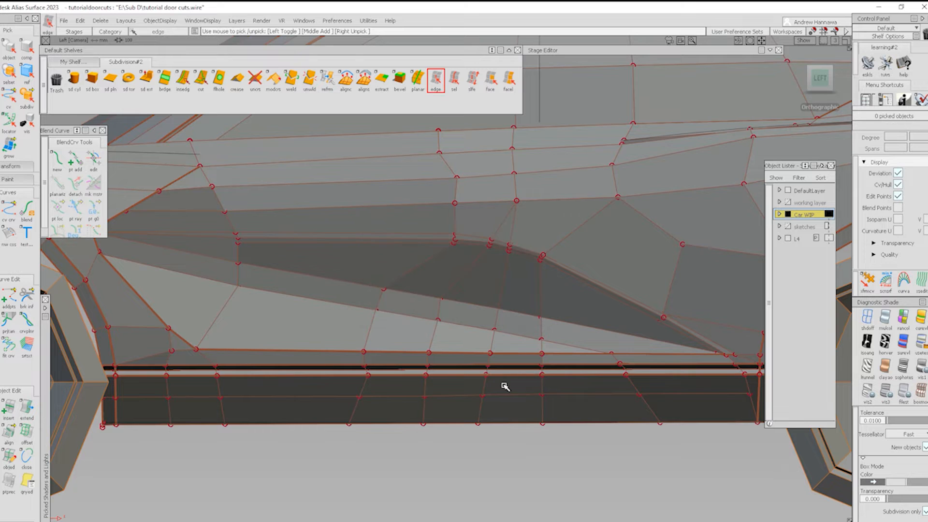
pyautogui.keyDown('alt'); pyautogui.keyDown('shift'); pyautogui.moveTo(497, 279); pyautogui.dragTo(500, 250, button='right'); pyautogui.keyUp('shift'); pyautogui.keyUp('alt')
pyautogui.keyDown('alt'); pyautogui.keyDown('shift'); pyautogui.moveTo(506, 280); pyautogui.dragTo(495, 354, button='middle'); pyautogui.keyUp('shift'); pyautogui.keyUp('alt')
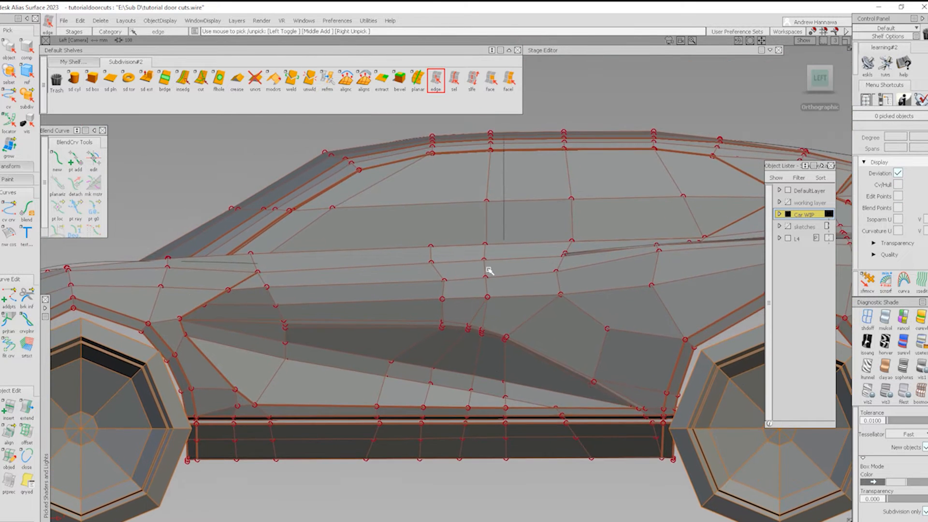
# - Straighten the upper part of the door's vertical edge by moving its CVs below the window about 14 along X
pyautogui.moveTo(489, 269)
pyautogui.keyDown('alt'); pyautogui.keyDown('shift'); pyautogui.mouseDown(button='right')
pyautogui.moveTo(524, 356)
pyautogui.moveTo(514, 306)
pyautogui.mouseUp(button='right'); pyautogui.keyUp('shift'); pyautogui.keyUp('alt')
pyautogui.moveTo(514, 305)
pyautogui.keyDown('ctrl'); pyautogui.keyDown('shift'); pyautogui.mouseDown()
pyautogui.moveTo(450, 259)
pyautogui.moveTo(514, 306)
pyautogui.mouseUp(); pyautogui.keyUp('shift'); pyautogui.keyUp('ctrl')
pyautogui.keyDown('ctrl'); pyautogui.keyDown('shift'); pyautogui.moveTo(510, 303); pyautogui.dragTo(502, 344); pyautogui.keyUp('shift'); pyautogui.keyUp('ctrl')
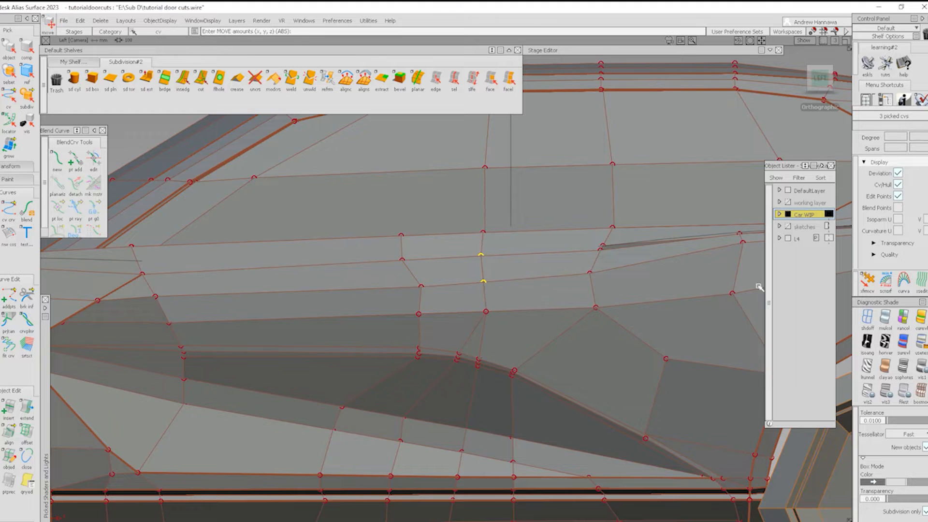
pyautogui.click(869, 319)
pyautogui.moveTo(559, 334)
pyautogui.keyDown('ctrl'); pyautogui.keyDown('shift'); pyautogui.mouseDown()
pyautogui.moveTo(498, 234)
pyautogui.moveTo(517, 346)
pyautogui.mouseUp(); pyautogui.keyUp('shift'); pyautogui.keyUp('ctrl')
pyautogui.moveTo(514, 261); pyautogui.dragTo(519, 262, button='middle')
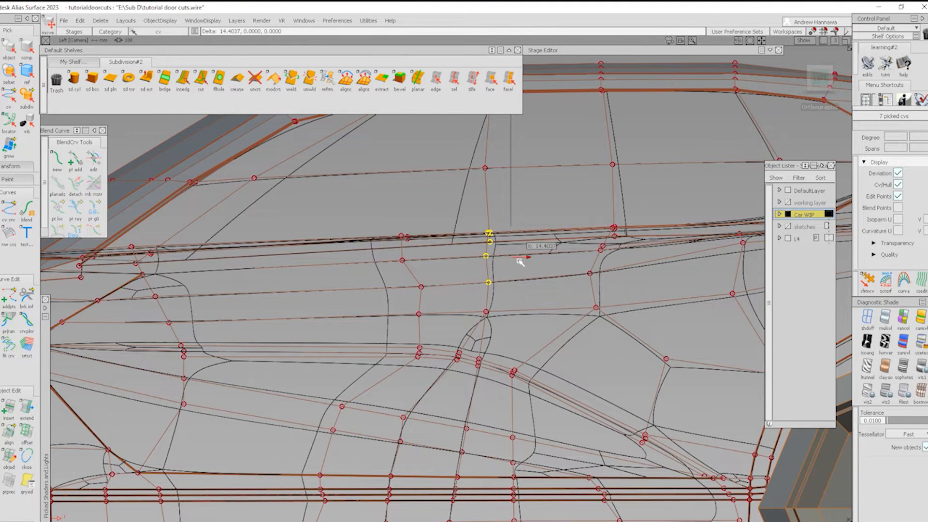
pyautogui.keyDown('ctrl'); pyautogui.keyDown('shift'); pyautogui.moveTo(499, 308); pyautogui.dragTo(498, 271); pyautogui.keyUp('shift'); pyautogui.keyUp('ctrl')
pyautogui.keyDown('ctrl'); pyautogui.keyDown('shift'); pyautogui.moveTo(497, 259); pyautogui.dragTo(515, 312); pyautogui.keyUp('shift'); pyautogui.keyUp('ctrl')
pyautogui.moveTo(524, 258); pyautogui.dragTo(528, 260, button='middle')
pyautogui.keyDown('ctrl'); pyautogui.keyDown('shift'); pyautogui.moveTo(520, 338); pyautogui.dragTo(522, 222); pyautogui.keyUp('shift'); pyautogui.keyUp('ctrl')
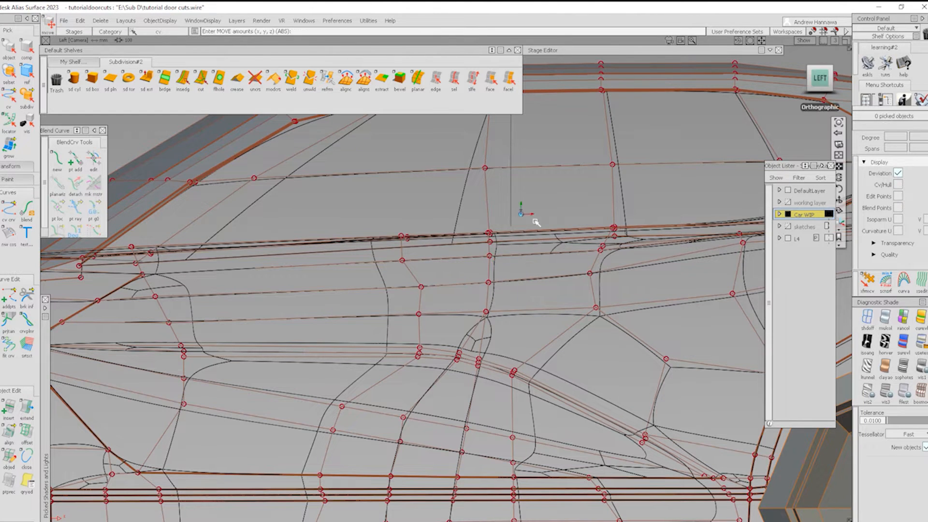
# - Isolate the side window to examine its edge layout in 3D, and return to the full shaded car in left view
pyautogui.keyDown('alt'); pyautogui.keyDown('shift'); pyautogui.moveTo(535, 221); pyautogui.dragTo(483, 237, button='right'); pyautogui.keyUp('shift'); pyautogui.keyUp('alt')
pyautogui.keyDown('ctrl'); pyautogui.keyDown('shift'); pyautogui.moveTo(483, 249); pyautogui.dragTo(484, 290); pyautogui.keyUp('shift'); pyautogui.keyUp('ctrl')
pyautogui.click(542, 177)
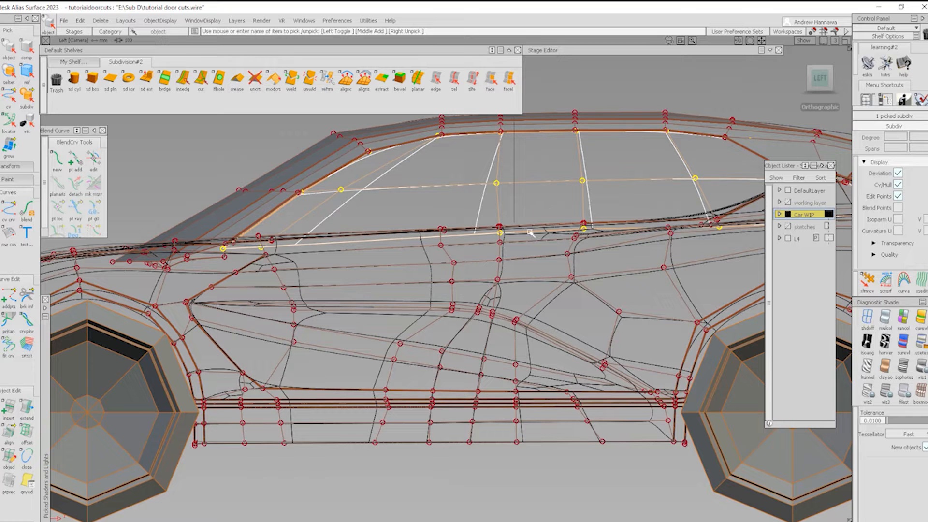
pyautogui.keyDown('ctrl'); pyautogui.keyDown('shift'); pyautogui.moveTo(507, 244); pyautogui.dragTo(529, 256, button='right'); pyautogui.keyUp('shift'); pyautogui.keyUp('ctrl')
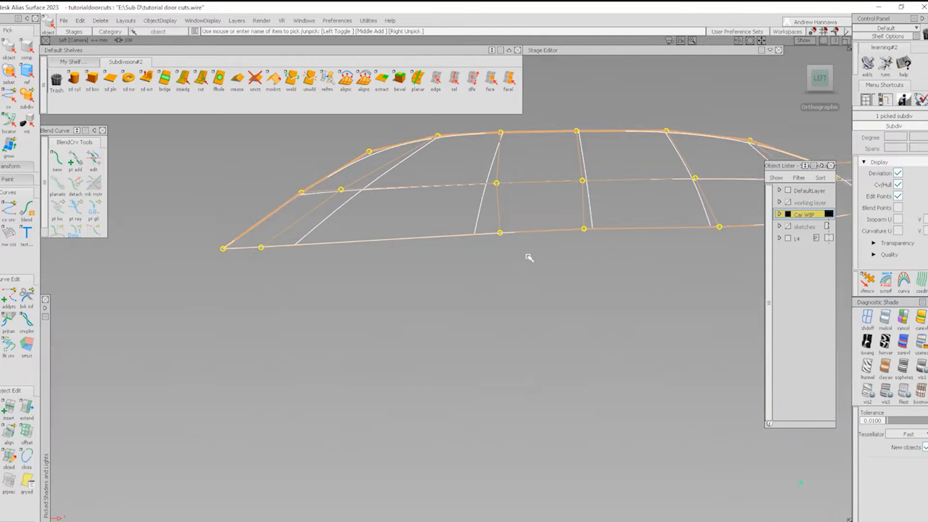
pyautogui.keyDown('alt'); pyautogui.keyDown('shift'); pyautogui.moveTo(536, 235); pyautogui.dragTo(580, 297); pyautogui.keyUp('shift'); pyautogui.keyUp('alt')
pyautogui.keyDown('ctrl'); pyautogui.keyDown('shift'); pyautogui.moveTo(437, 293); pyautogui.dragTo(365, 244, button='right'); pyautogui.keyUp('shift'); pyautogui.keyUp('ctrl')
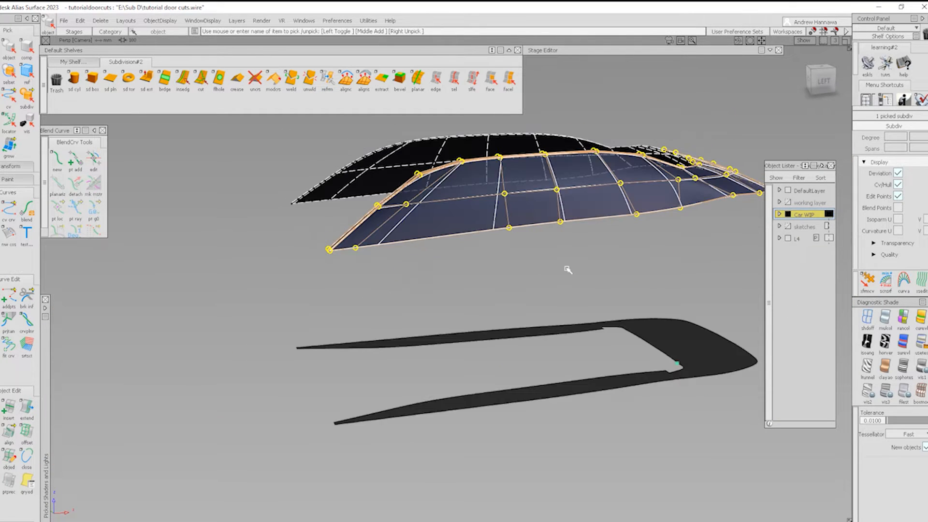
pyautogui.keyDown('ctrl'); pyautogui.keyDown('shift'); pyautogui.moveTo(567, 270); pyautogui.dragTo(648, 374, button='right'); pyautogui.keyUp('shift'); pyautogui.keyUp('ctrl')
pyautogui.keyDown('ctrl'); pyautogui.keyDown('shift'); pyautogui.moveTo(650, 312); pyautogui.dragTo(667, 333, button='right'); pyautogui.keyUp('shift'); pyautogui.keyUp('ctrl')
pyautogui.keyDown('ctrl'); pyautogui.keyDown('shift'); pyautogui.moveTo(624, 287); pyautogui.dragTo(587, 268, button='right'); pyautogui.keyUp('shift'); pyautogui.keyUp('ctrl')
pyautogui.click(823, 81)
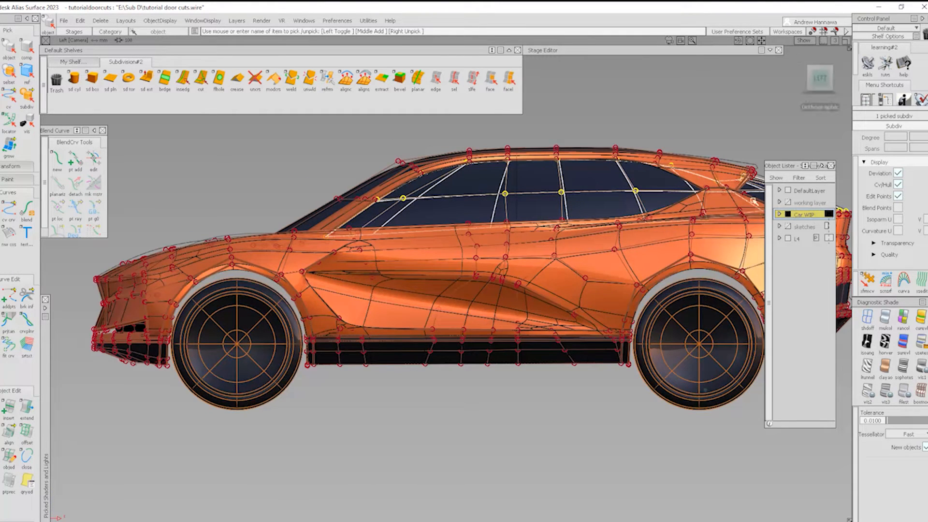
pyautogui.scroll(3, 543, 218)
pyautogui.click(553, 309)
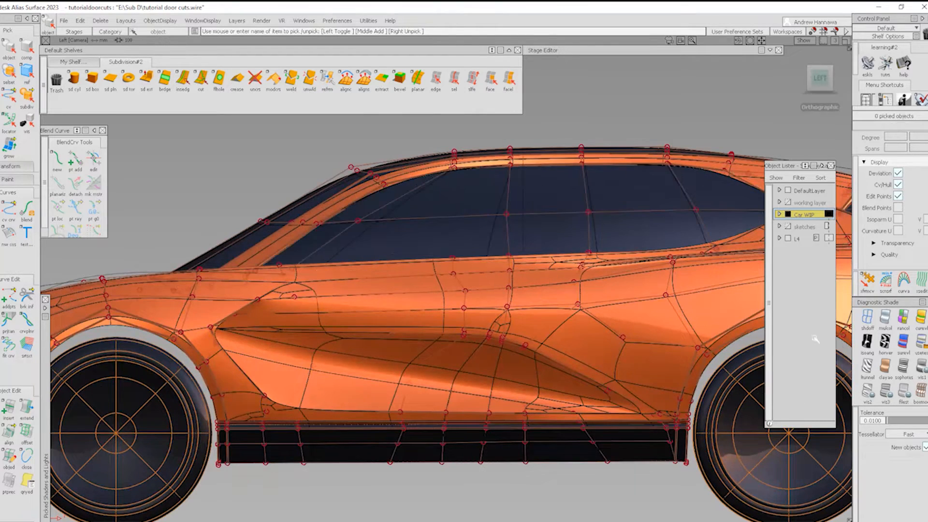
# - Move the middle CV on the side window's vertical edge about 20 along X to line up with the door edge
pyautogui.click(866, 317)
pyautogui.keyDown('alt'); pyautogui.keyDown('shift'); pyautogui.moveTo(568, 344); pyautogui.dragTo(468, 263, button='right'); pyautogui.keyUp('shift'); pyautogui.keyUp('alt')
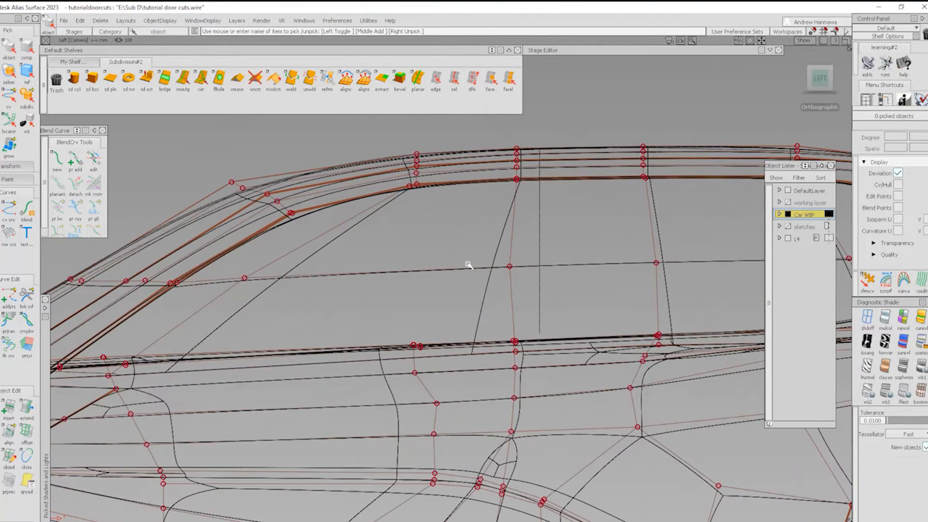
pyautogui.keyDown('ctrl'); pyautogui.keyDown('shift'); pyautogui.moveTo(468, 263); pyautogui.dragTo(505, 261); pyautogui.keyUp('shift'); pyautogui.keyUp('ctrl')
pyautogui.moveTo(465, 253); pyautogui.dragTo(558, 315)
pyautogui.keyDown('ctrl'); pyautogui.keyDown('shift'); pyautogui.moveTo(559, 332); pyautogui.dragTo(570, 301, button='middle'); pyautogui.keyUp('shift'); pyautogui.keyUp('ctrl')
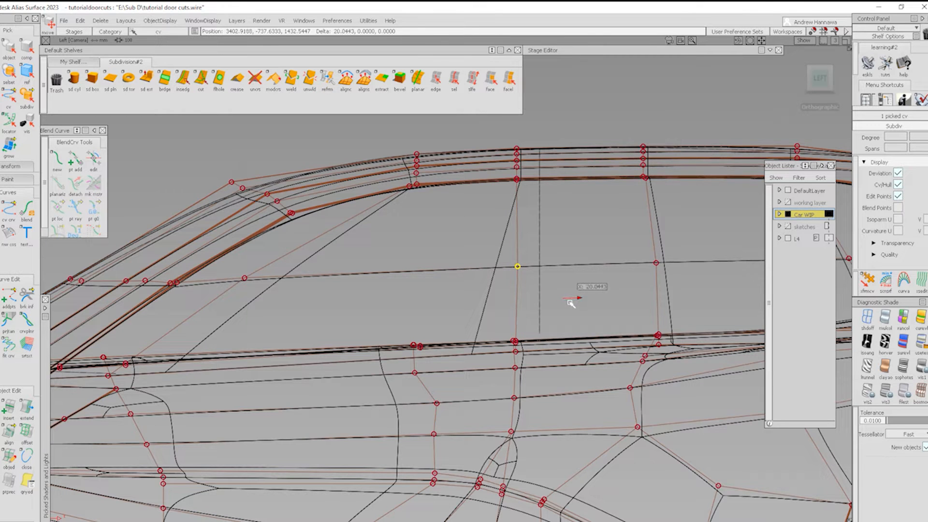
pyautogui.keyDown('ctrl'); pyautogui.keyDown('shift'); pyautogui.moveTo(558, 350); pyautogui.dragTo(526, 364); pyautogui.keyUp('shift'); pyautogui.keyUp('ctrl')
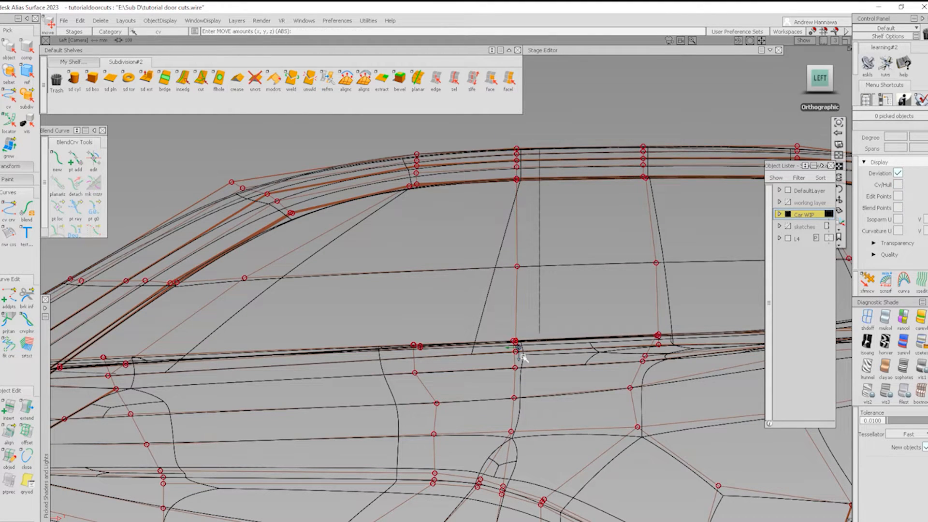
# - Nudge the vertical door edge's CV at the beltline into line with the side window's vertical edge
pyautogui.keyDown('alt'); pyautogui.keyDown('shift'); pyautogui.moveTo(519, 348); pyautogui.dragTo(614, 277, button='right'); pyautogui.keyUp('shift'); pyautogui.keyUp('alt')
pyautogui.keyDown('ctrl'); pyautogui.keyDown('shift'); pyautogui.moveTo(392, 317); pyautogui.dragTo(429, 320); pyautogui.keyUp('shift'); pyautogui.keyUp('ctrl')
pyautogui.moveTo(439, 288); pyautogui.dragTo(488, 316)
pyautogui.moveTo(537, 380)
pyautogui.keyDown('ctrl'); pyautogui.keyDown('shift'); pyautogui.mouseDown(button='middle')
pyautogui.moveTo(537, 328)
pyautogui.moveTo(551, 325)
pyautogui.moveTo(553, 334)
pyautogui.mouseUp(button='middle'); pyautogui.keyUp('shift'); pyautogui.keyUp('ctrl')
pyautogui.keyDown('alt'); pyautogui.keyDown('shift'); pyautogui.moveTo(549, 339); pyautogui.dragTo(520, 416, button='right'); pyautogui.keyUp('shift'); pyautogui.keyUp('alt')
pyautogui.keyDown('alt'); pyautogui.keyDown('shift'); pyautogui.moveTo(521, 406); pyautogui.dragTo(533, 276, button='middle'); pyautogui.keyUp('shift'); pyautogui.keyUp('alt')
pyautogui.keyDown('alt'); pyautogui.keyDown('shift'); pyautogui.moveTo(533, 276); pyautogui.dragTo(516, 397, button='right'); pyautogui.keyUp('shift'); pyautogui.keyUp('alt')
pyautogui.keyDown('alt'); pyautogui.keyDown('shift'); pyautogui.moveTo(496, 383); pyautogui.dragTo(547, 319, button='middle'); pyautogui.keyUp('shift'); pyautogui.keyUp('alt')
pyautogui.keyDown('ctrl'); pyautogui.keyDown('shift'); pyautogui.moveTo(501, 416); pyautogui.dragTo(492, 242); pyautogui.keyUp('shift'); pyautogui.keyUp('ctrl')
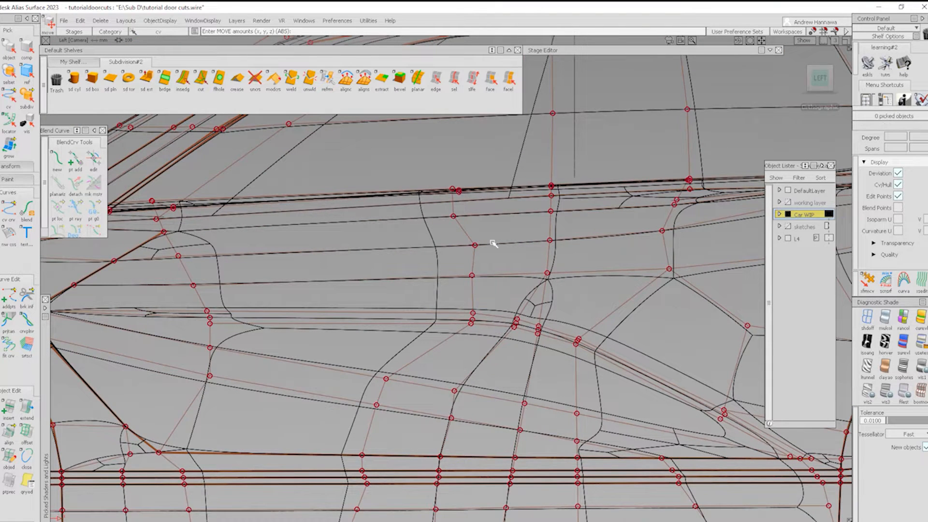
# - Adjust the CVs where the vertical edge crosses the door's crease, and check the body side in shaded display
pyautogui.keyDown('ctrl'); pyautogui.keyDown('shift'); pyautogui.moveTo(499, 344); pyautogui.dragTo(556, 346); pyautogui.keyUp('shift'); pyautogui.keyUp('ctrl')
pyautogui.keyDown('ctrl'); pyautogui.keyDown('shift'); pyautogui.moveTo(498, 312); pyautogui.dragTo(555, 313); pyautogui.keyUp('shift'); pyautogui.keyUp('ctrl')
pyautogui.moveTo(527, 317)
pyautogui.mouseDown()
pyautogui.moveTo(534, 346)
pyautogui.moveTo(554, 364)
pyautogui.mouseUp()
pyautogui.keyDown('ctrl'); pyautogui.keyDown('shift'); pyautogui.moveTo(550, 399); pyautogui.dragTo(551, 336, button='middle'); pyautogui.keyUp('shift'); pyautogui.keyUp('ctrl')
pyautogui.keyDown('alt'); pyautogui.keyDown('shift'); pyautogui.moveTo(551, 338); pyautogui.dragTo(567, 342, button='right'); pyautogui.keyUp('shift'); pyautogui.keyUp('alt')
pyautogui.keyDown('ctrl'); pyautogui.keyDown('shift'); pyautogui.moveTo(547, 430); pyautogui.dragTo(565, 319); pyautogui.keyUp('shift'); pyautogui.keyUp('ctrl')
pyautogui.keyDown('alt'); pyautogui.keyDown('shift'); pyautogui.moveTo(565, 320); pyautogui.dragTo(524, 360, button='right'); pyautogui.keyUp('shift'); pyautogui.keyUp('alt')
pyautogui.keyDown('alt'); pyautogui.keyDown('shift'); pyautogui.moveTo(496, 389); pyautogui.dragTo(581, 290, button='middle'); pyautogui.keyUp('shift'); pyautogui.keyUp('alt')
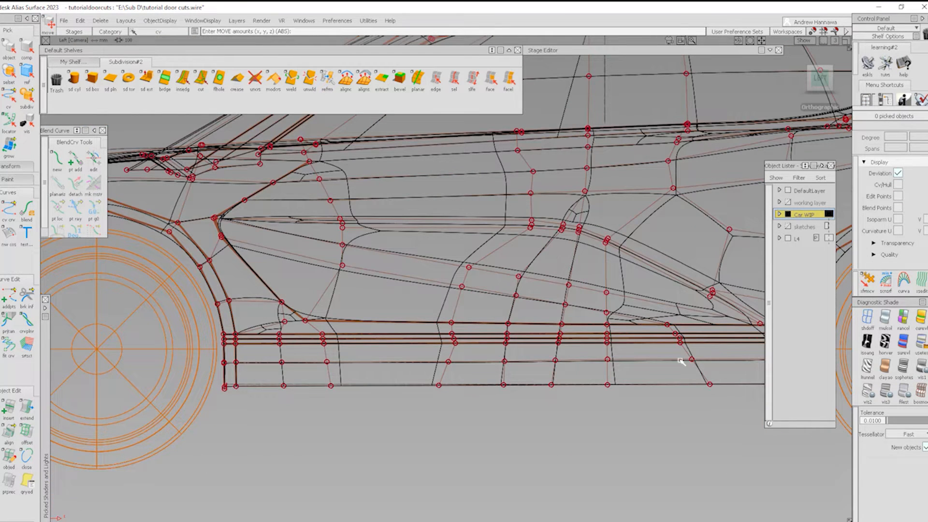
pyautogui.keyDown('ctrl'); pyautogui.keyDown('shift'); pyautogui.moveTo(681, 362); pyautogui.dragTo(564, 284, button='right'); pyautogui.keyUp('shift'); pyautogui.keyUp('ctrl')
pyautogui.keyDown('alt'); pyautogui.keyDown('shift'); pyautogui.moveTo(623, 304); pyautogui.dragTo(522, 383, button='right'); pyautogui.keyUp('shift'); pyautogui.keyUp('alt')
pyautogui.keyDown('alt'); pyautogui.keyDown('shift'); pyautogui.moveTo(531, 351); pyautogui.dragTo(502, 405, button='middle'); pyautogui.keyUp('shift'); pyautogui.keyUp('alt')
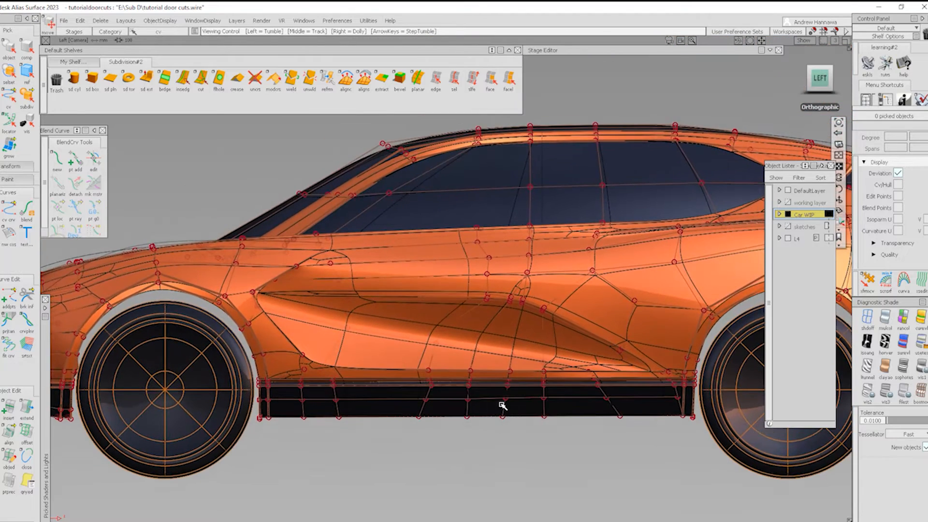
pyautogui.keyDown('alt'); pyautogui.keyDown('shift'); pyautogui.moveTo(521, 275); pyautogui.dragTo(533, 322, button='right'); pyautogui.keyUp('shift'); pyautogui.keyUp('alt')
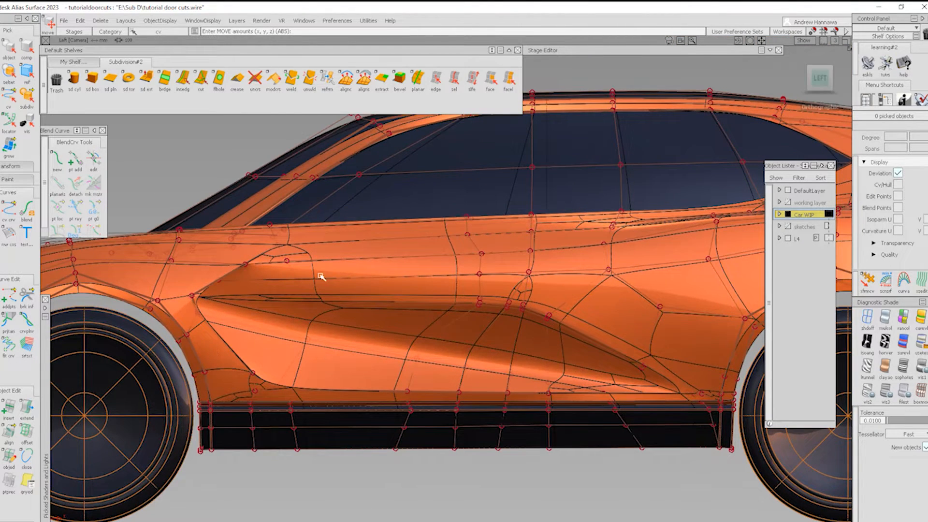
# - Start a cut from the sill's middle edge near its front end up to the edge just ahead of the door crease's front tip
pyautogui.click(201, 80)
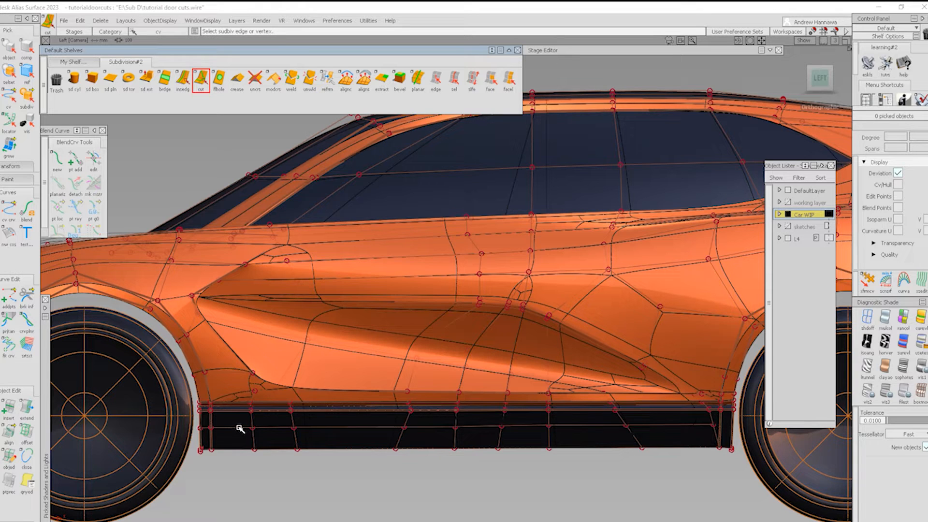
pyautogui.click(236, 429)
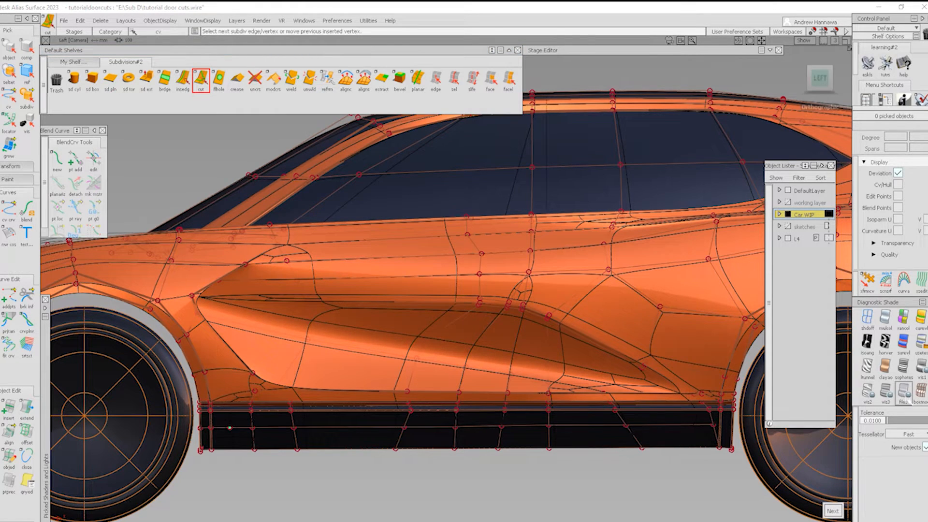
pyautogui.press('1')
pyautogui.keyDown('alt'); pyautogui.keyDown('shift'); pyautogui.moveTo(243, 410); pyautogui.dragTo(300, 315, button='right'); pyautogui.keyUp('shift'); pyautogui.keyUp('alt')
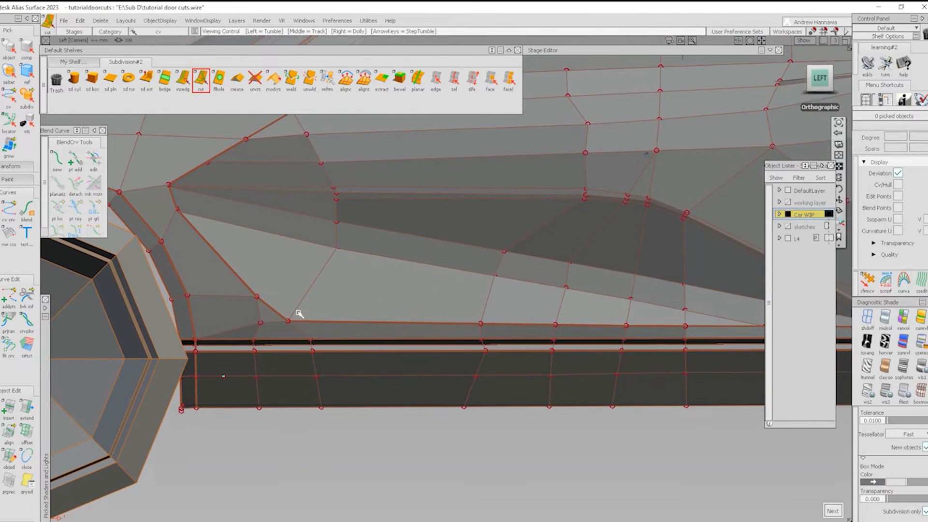
pyautogui.click(158, 188)
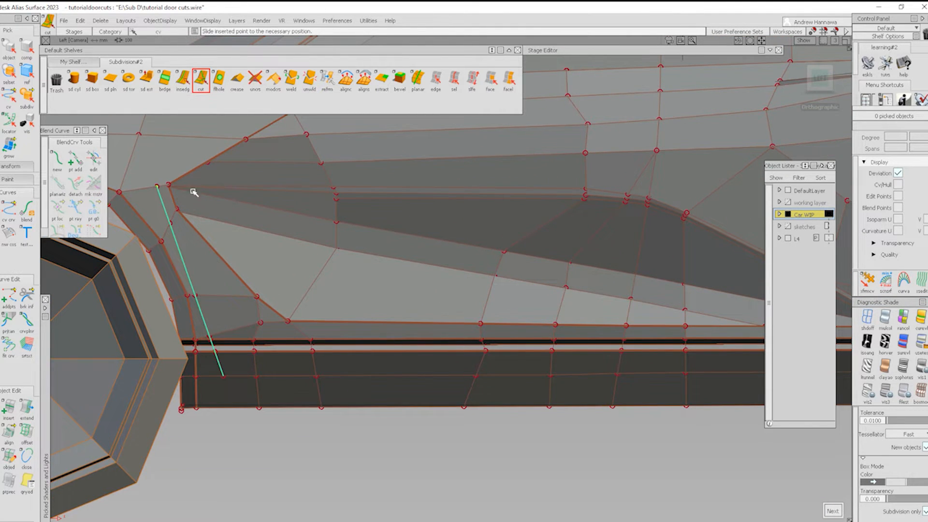
pyautogui.keyDown('alt'); pyautogui.keyDown('shift'); pyautogui.moveTo(194, 192); pyautogui.dragTo(294, 219, button='right'); pyautogui.keyUp('shift'); pyautogui.keyUp('alt')
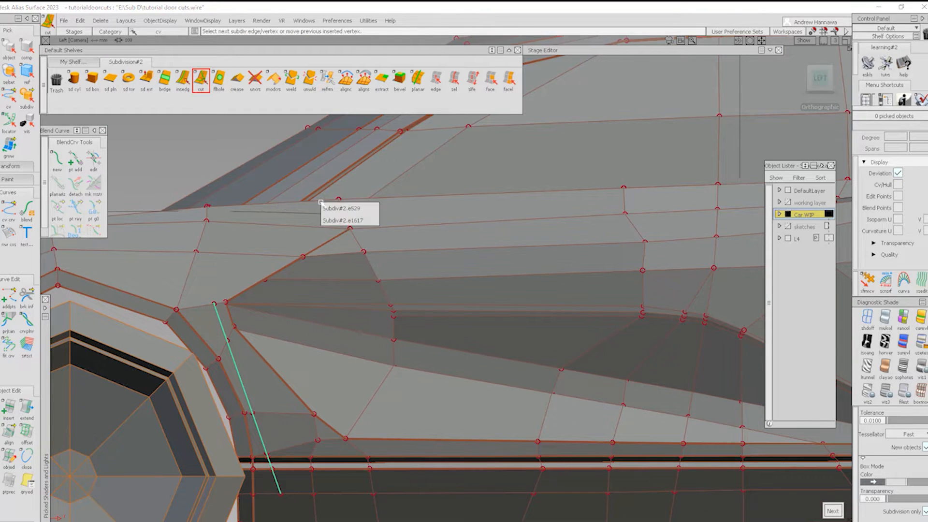
# - Extend the front cut up across the fender to the shoulder edge, and finish it at the vertex at the windshield pillar's base
pyautogui.keyDown('alt'); pyautogui.keyDown('shift'); pyautogui.moveTo(280, 201); pyautogui.dragTo(285, 281); pyautogui.keyUp('shift'); pyautogui.keyUp('alt')
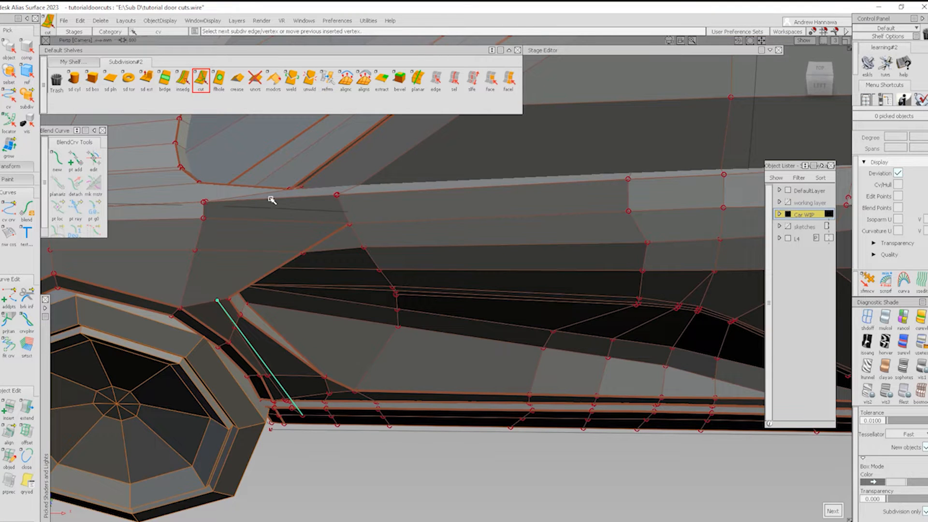
pyautogui.keyDown('alt'); pyautogui.keyDown('shift'); pyautogui.moveTo(264, 205); pyautogui.dragTo(277, 221); pyautogui.keyUp('shift'); pyautogui.keyUp('alt')
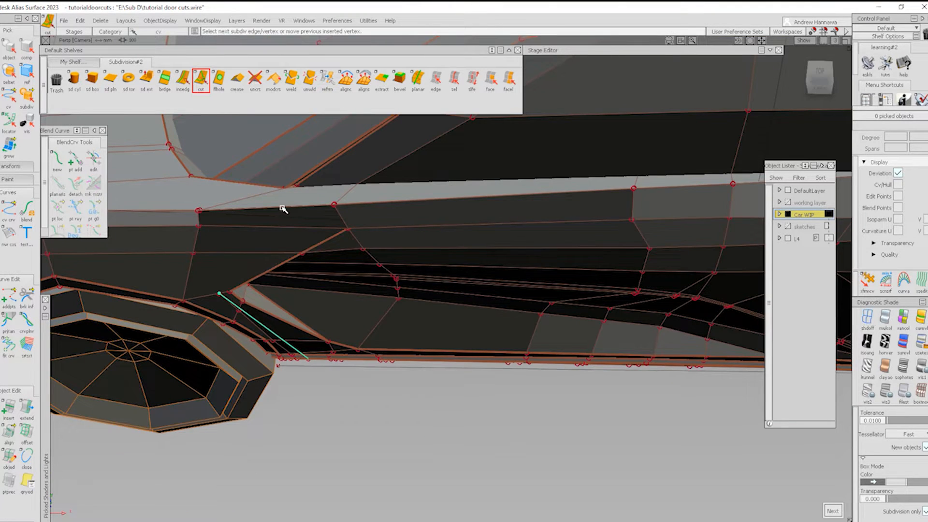
pyautogui.keyDown('alt'); pyautogui.keyDown('shift'); pyautogui.moveTo(283, 209); pyautogui.dragTo(363, 217, button='right'); pyautogui.keyUp('shift'); pyautogui.keyUp('alt')
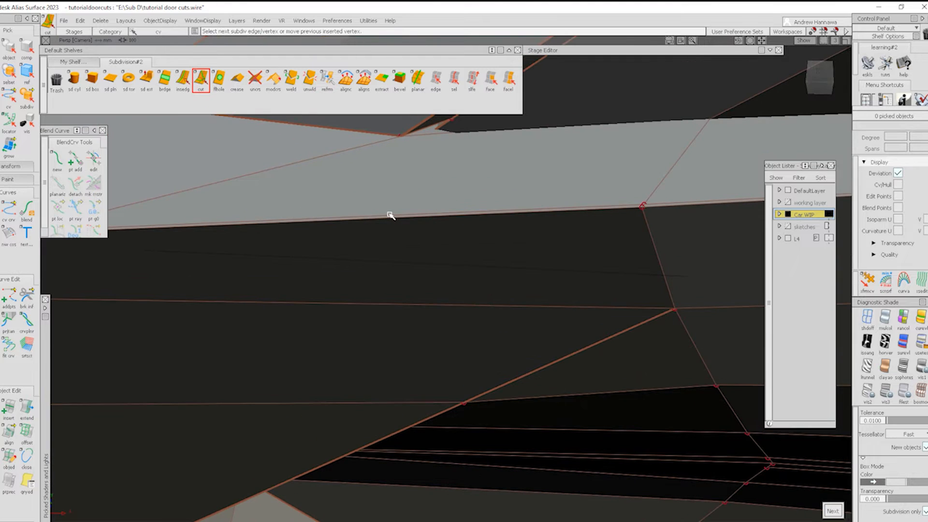
pyautogui.click(389, 215)
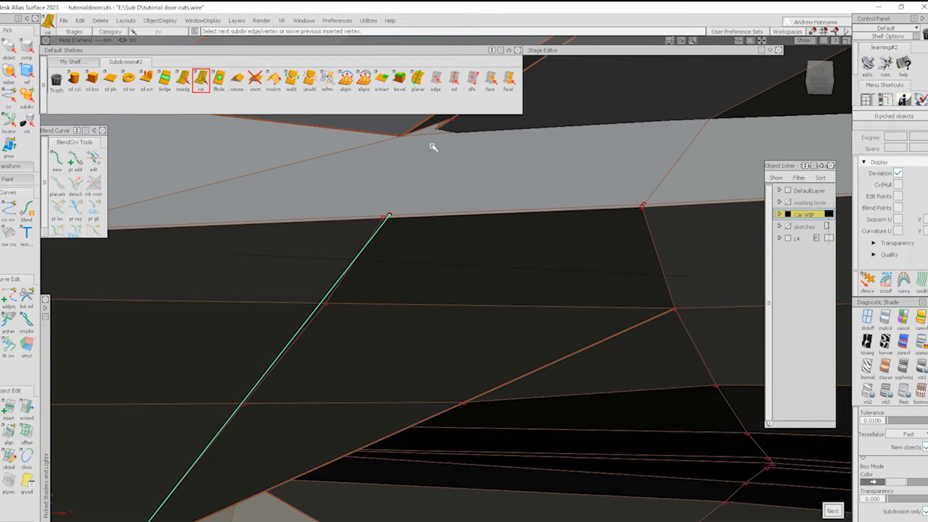
pyautogui.click(404, 137)
pyautogui.press('space')
pyautogui.keyDown('alt'); pyautogui.keyDown('shift'); pyautogui.moveTo(453, 242); pyautogui.dragTo(493, 253, button='right'); pyautogui.keyUp('shift'); pyautogui.keyUp('alt')
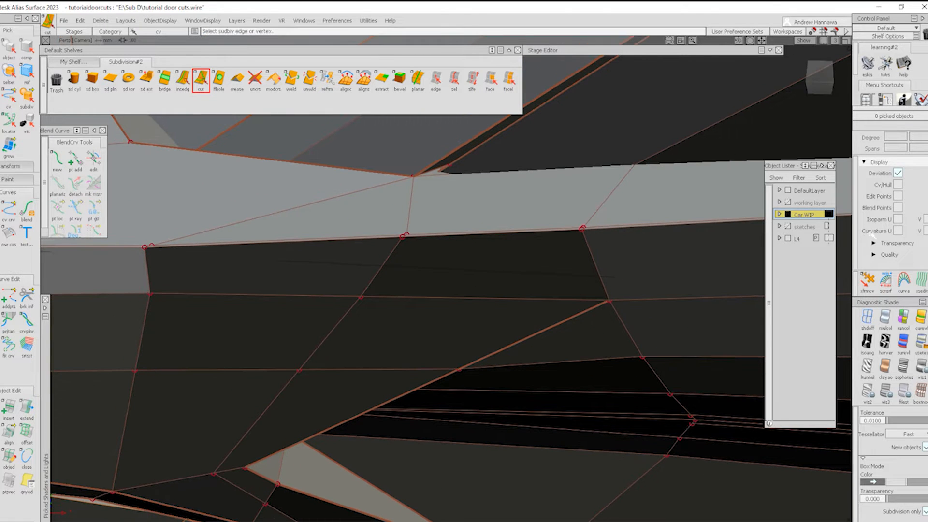
# - In the top view, slide the new cut's outer shoulder CV slightly along its edge with the transform CV tool
pyautogui.click(819, 77)
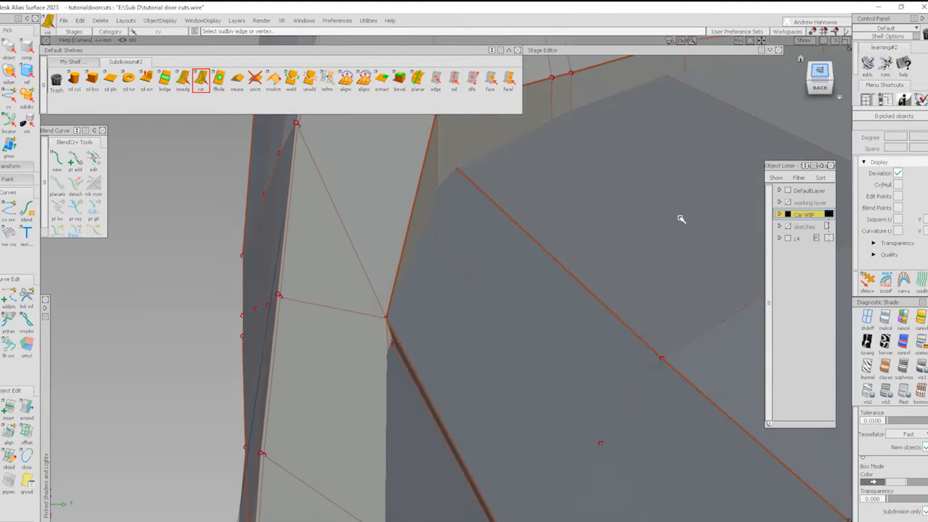
pyautogui.press('F5')
pyautogui.keyDown('alt'); pyautogui.keyDown('shift'); pyautogui.moveTo(223, 314); pyautogui.dragTo(390, 317, button='middle'); pyautogui.keyUp('shift'); pyautogui.keyUp('alt')
pyautogui.keyDown('alt'); pyautogui.keyDown('shift'); pyautogui.moveTo(471, 305); pyautogui.dragTo(540, 280, button='right'); pyautogui.keyUp('shift'); pyautogui.keyUp('alt')
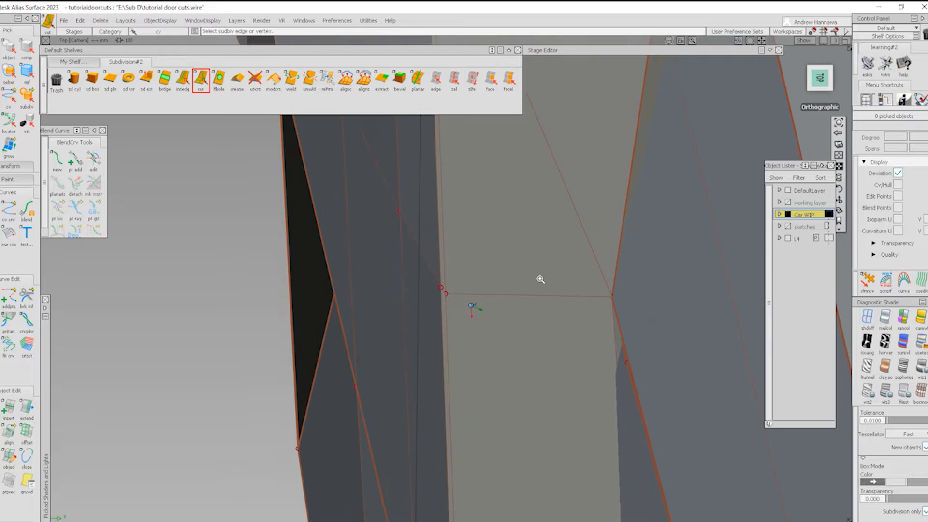
pyautogui.click(868, 281)
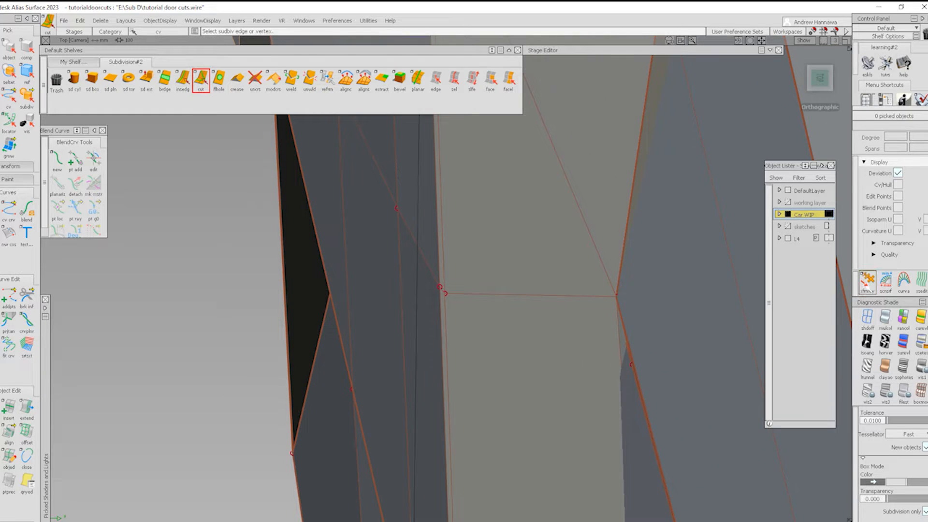
pyautogui.keyDown('shift'); pyautogui.click(448, 292); pyautogui.keyUp('shift')
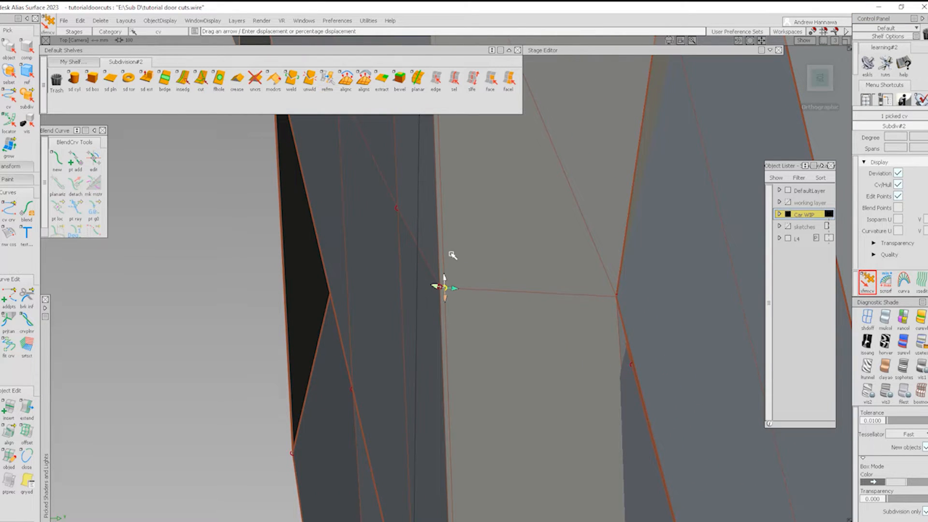
pyautogui.keyDown('alt'); pyautogui.keyDown('shift'); pyautogui.moveTo(459, 394); pyautogui.dragTo(505, 318, button='right'); pyautogui.keyUp('shift'); pyautogui.keyUp('alt')
pyautogui.keyDown('alt'); pyautogui.keyDown('shift'); pyautogui.moveTo(505, 318); pyautogui.dragTo(397, 344); pyautogui.keyUp('shift'); pyautogui.keyUp('alt')
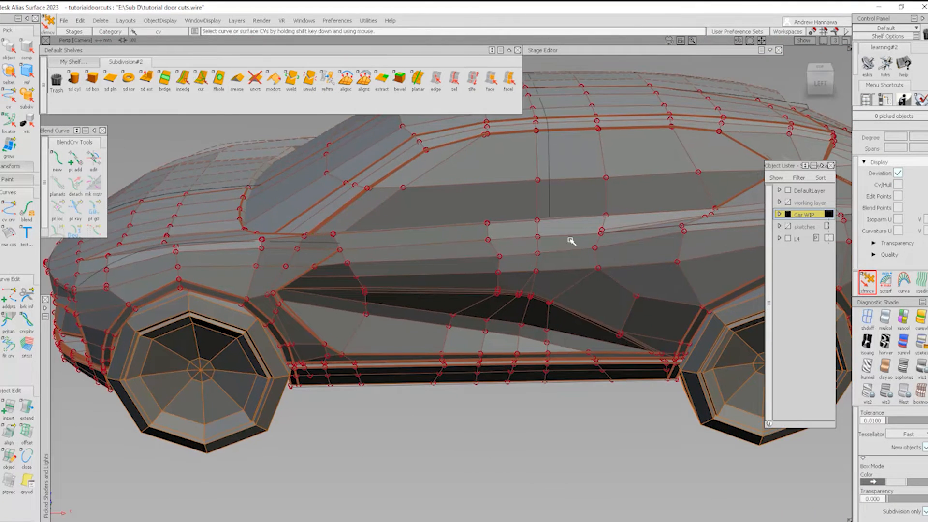
# - Isolate the car body's subdivision object, hiding the windows and wheels, and bring the sill's front end into view
pyautogui.keyDown('ctrl'); pyautogui.keyDown('shift'); pyautogui.moveTo(452, 314); pyautogui.dragTo(443, 236); pyautogui.keyUp('shift'); pyautogui.keyUp('ctrl')
pyautogui.click(449, 269)
pyautogui.keyDown('ctrl'); pyautogui.keyDown('shift'); pyautogui.moveTo(462, 271); pyautogui.dragTo(454, 317, button='right'); pyautogui.keyUp('shift'); pyautogui.keyUp('ctrl')
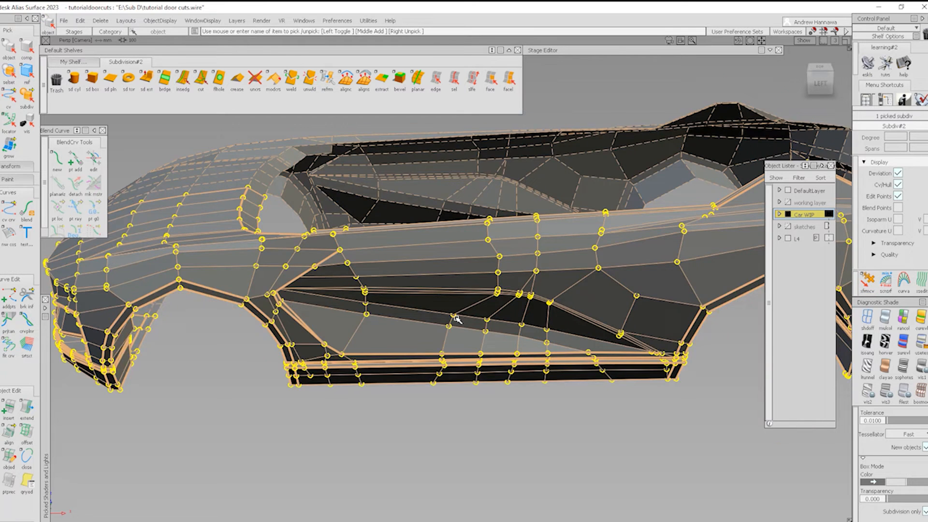
pyautogui.click(489, 419)
pyautogui.keyDown('alt'); pyautogui.keyDown('shift'); pyautogui.click(532, 334); pyautogui.keyUp('shift'); pyautogui.keyUp('alt')
pyautogui.keyDown('alt'); pyautogui.keyDown('shift'); pyautogui.moveTo(549, 375); pyautogui.dragTo(556, 379, button='right'); pyautogui.keyUp('shift'); pyautogui.keyUp('alt')
pyautogui.keyDown('alt'); pyautogui.keyDown('shift'); pyautogui.moveTo(555, 379); pyautogui.dragTo(555, 406, button='middle'); pyautogui.keyUp('shift'); pyautogui.keyUp('alt')
pyautogui.keyDown('alt'); pyautogui.keyDown('shift'); pyautogui.moveTo(554, 407); pyautogui.dragTo(499, 353); pyautogui.keyUp('shift'); pyautogui.keyUp('alt')
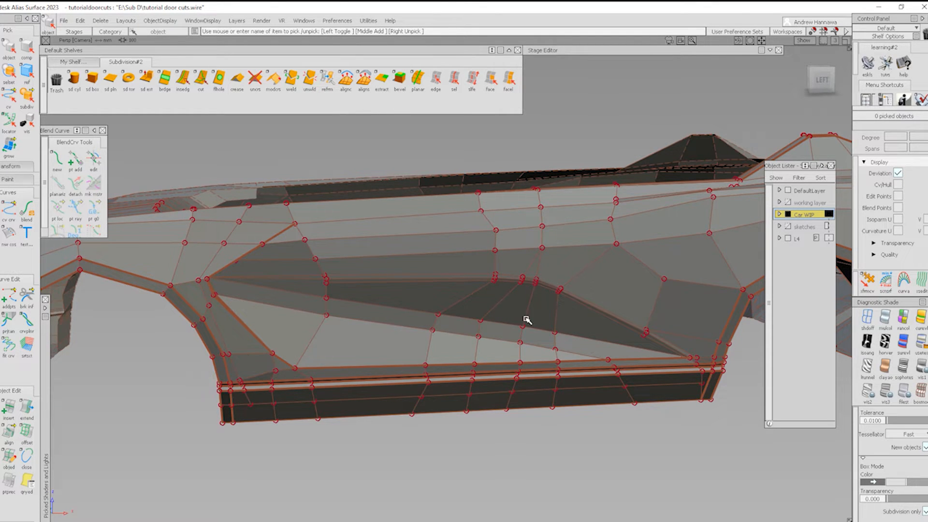
# - Cut the front edge run down from its vertex in the middle of the sill to the sill's lower edge
pyautogui.click(201, 78)
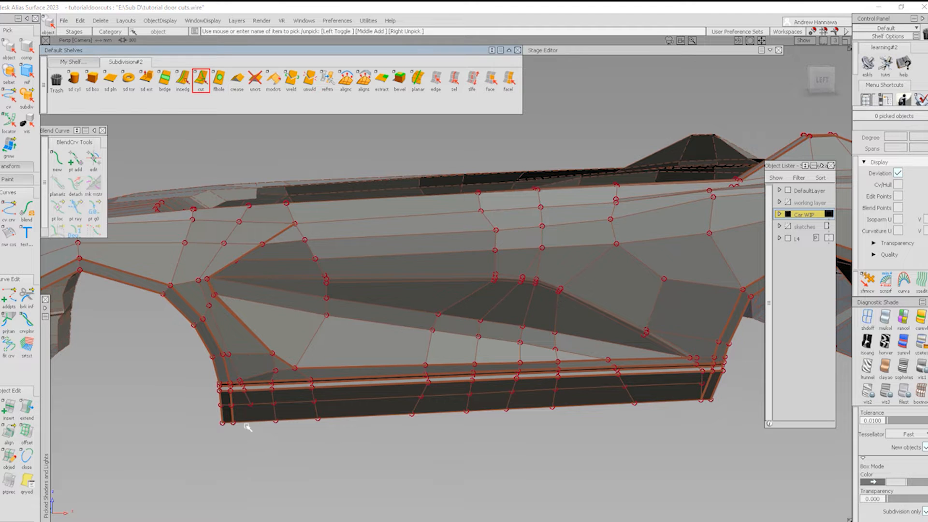
pyautogui.click(250, 403)
pyautogui.click(258, 422)
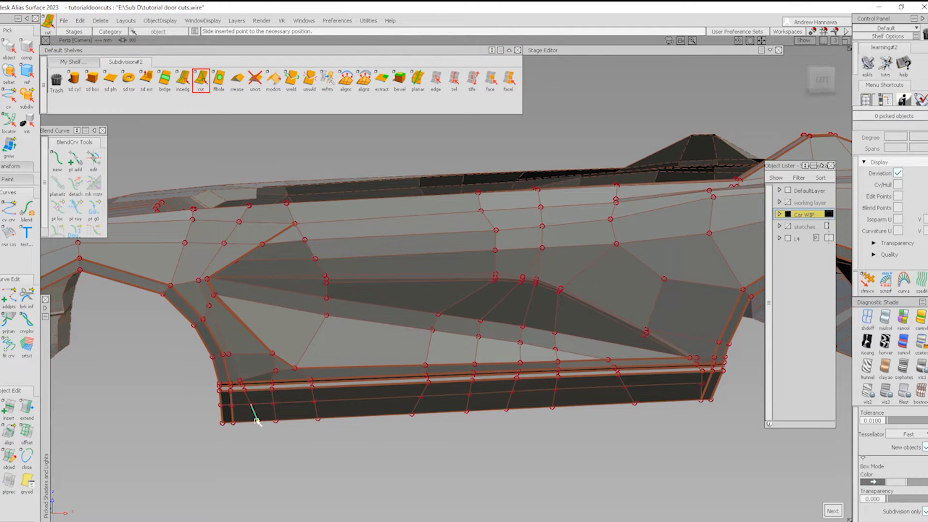
pyautogui.press('space')
pyautogui.keyDown('alt'); pyautogui.keyDown('shift'); pyautogui.moveTo(252, 412); pyautogui.dragTo(364, 448, button='right'); pyautogui.keyUp('shift'); pyautogui.keyUp('alt')
pyautogui.keyDown('alt'); pyautogui.keyDown('shift'); pyautogui.moveTo(365, 448); pyautogui.dragTo(541, 428); pyautogui.keyUp('shift'); pyautogui.keyUp('alt')
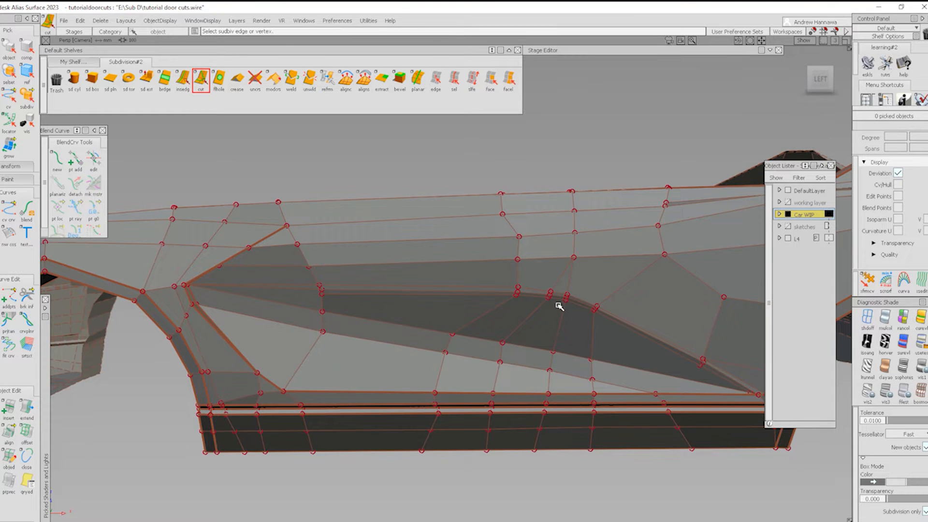
# - Delete the leftover edge just above the side crease beside the rear door cut, and check the body side in smooth shading
pyautogui.click(436, 79)
pyautogui.click(569, 266)
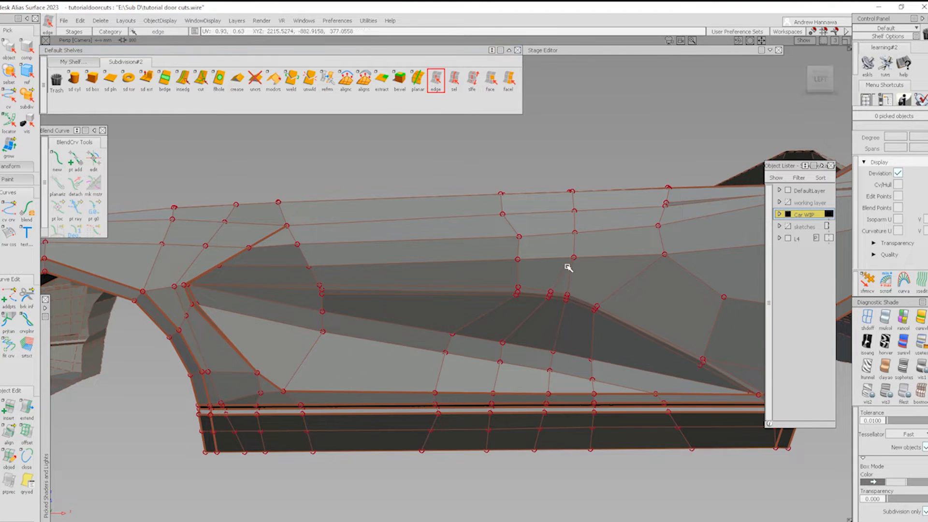
pyautogui.press('Delete')
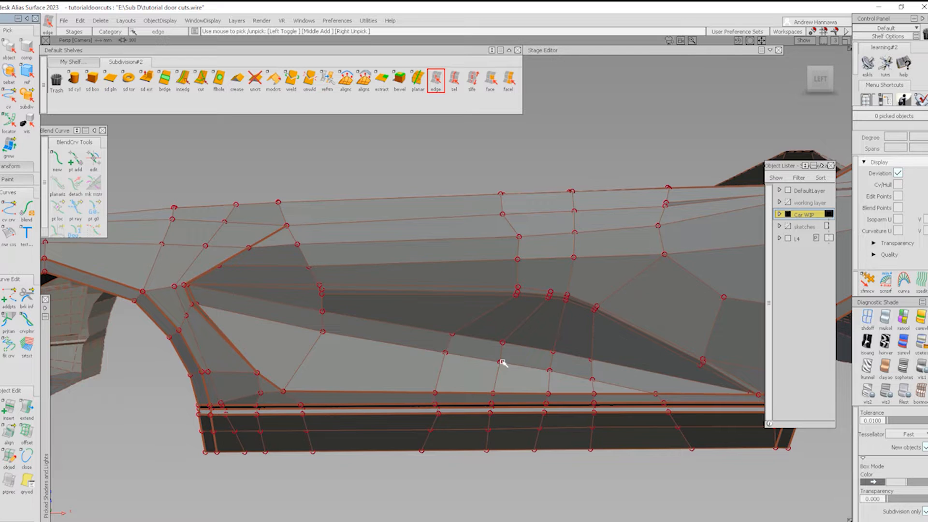
pyautogui.moveTo(545, 362)
pyautogui.keyDown('alt'); pyautogui.keyDown('shift'); pyautogui.mouseDown()
pyautogui.moveTo(558, 364)
pyautogui.moveTo(536, 362)
pyautogui.mouseUp(); pyautogui.keyUp('shift'); pyautogui.keyUp('alt')
pyautogui.keyDown('ctrl'); pyautogui.keyDown('shift'); pyautogui.moveTo(424, 353); pyautogui.dragTo(528, 283); pyautogui.keyUp('shift'); pyautogui.keyUp('ctrl')
pyautogui.moveTo(662, 319)
pyautogui.keyDown('alt'); pyautogui.keyDown('shift'); pyautogui.mouseDown(button='right')
pyautogui.moveTo(575, 334)
pyautogui.moveTo(578, 317)
pyautogui.mouseUp(button='right'); pyautogui.keyUp('shift'); pyautogui.keyUp('alt')
pyautogui.keyDown('ctrl'); pyautogui.keyDown('shift'); pyautogui.moveTo(485, 467); pyautogui.dragTo(415, 400); pyautogui.keyUp('shift'); pyautogui.keyUp('ctrl')
pyautogui.keyDown('alt'); pyautogui.keyDown('shift'); pyautogui.moveTo(439, 440); pyautogui.dragTo(458, 429, button='right'); pyautogui.keyUp('shift'); pyautogui.keyUp('alt')
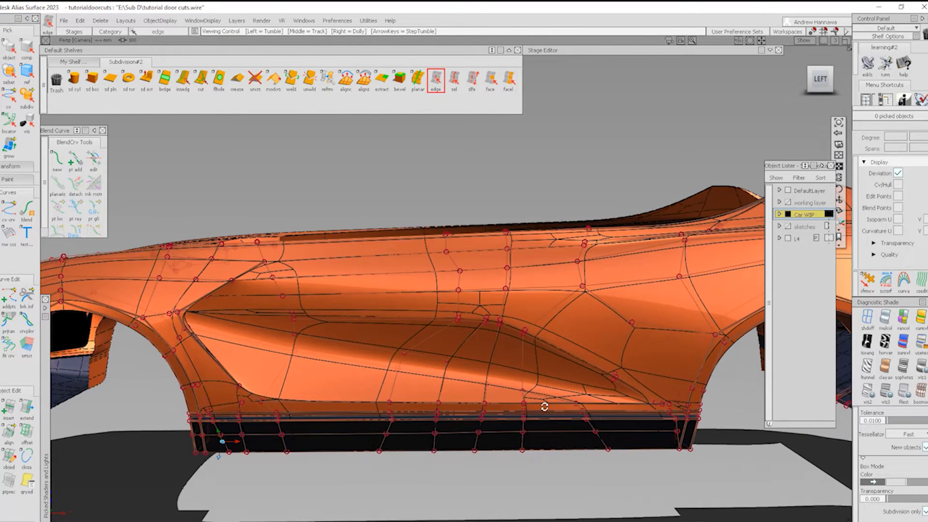
pyautogui.keyDown('alt'); pyautogui.keyDown('shift'); pyautogui.moveTo(545, 407); pyautogui.dragTo(535, 454); pyautogui.keyUp('shift'); pyautogui.keyUp('alt')
pyautogui.click(921, 392)
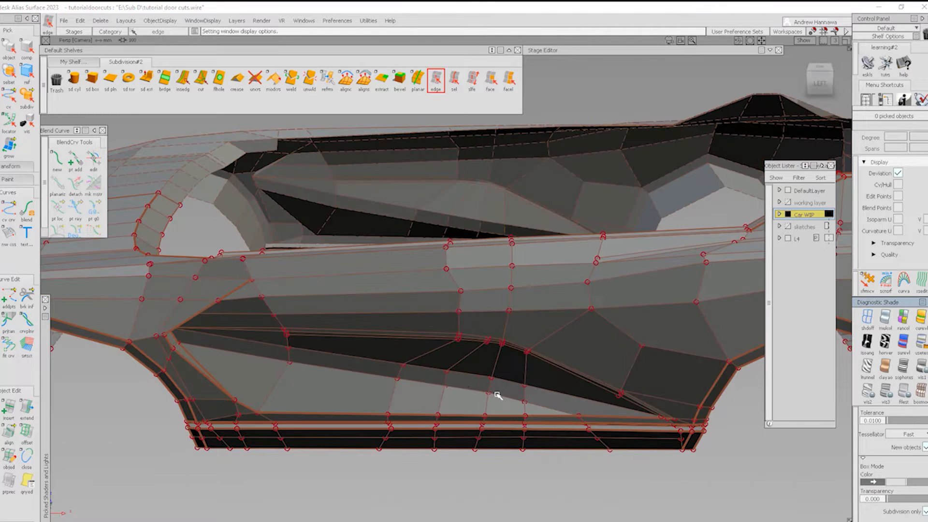
# - Pick the rear door cut's edges from the shoulder edge down the body side to the middle of the sill
pyautogui.click(455, 80)
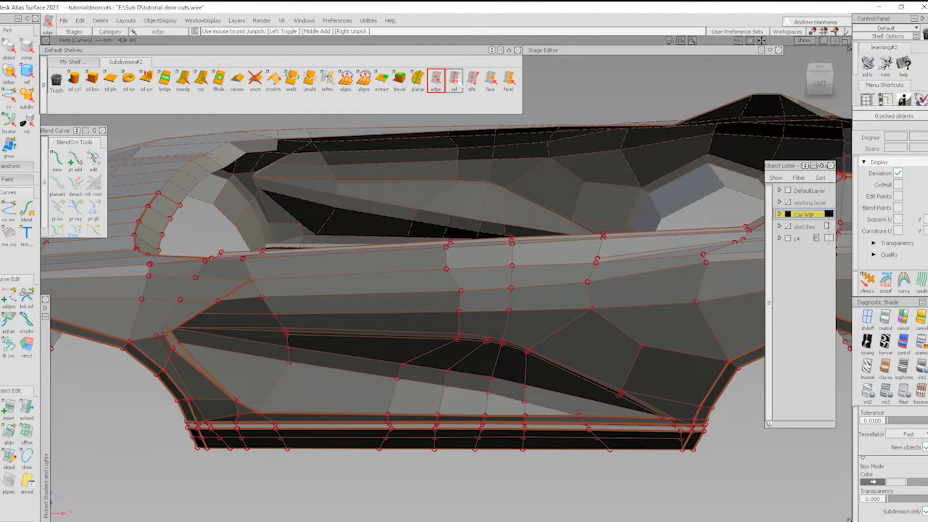
pyautogui.click(434, 83)
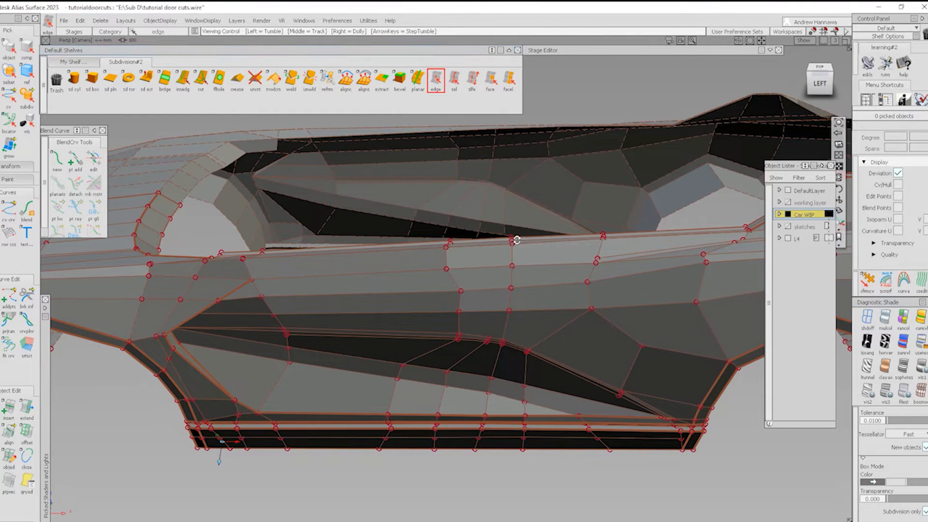
pyautogui.keyDown('alt'); pyautogui.keyDown('shift'); pyautogui.moveTo(517, 240); pyautogui.dragTo(521, 247, button='right'); pyautogui.keyUp('shift'); pyautogui.keyUp('alt')
pyautogui.keyDown('alt'); pyautogui.keyDown('shift'); pyautogui.moveTo(522, 246); pyautogui.dragTo(519, 354); pyautogui.keyUp('shift'); pyautogui.keyUp('alt')
pyautogui.click(514, 201)
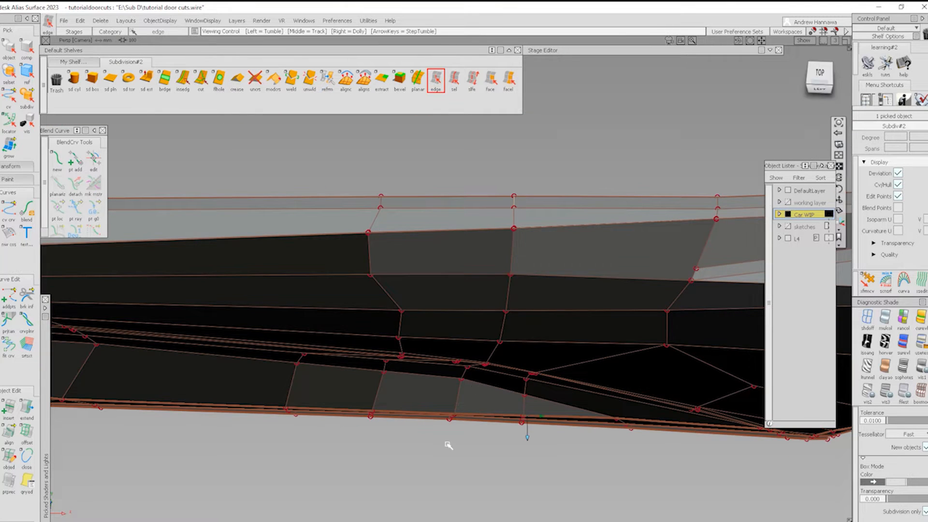
pyautogui.moveTo(448, 445)
pyautogui.keyDown('alt'); pyautogui.keyDown('shift'); pyautogui.mouseDown()
pyautogui.moveTo(462, 437)
pyautogui.moveTo(464, 452)
pyautogui.moveTo(447, 456)
pyautogui.moveTo(458, 433)
pyautogui.mouseUp(); pyautogui.keyUp('shift'); pyautogui.keyUp('alt')
pyautogui.click(443, 459)
# - Add the edges running forward along the middle of the sill to the pick, up to and including the front cut's lowest edge
pyautogui.doubleClick(444, 442)
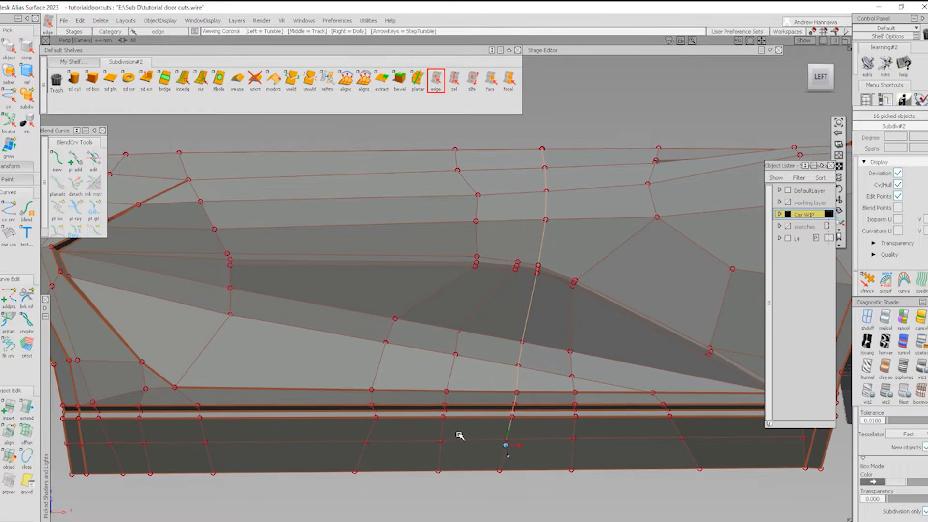
pyautogui.keyDown('alt'); pyautogui.keyDown('shift'); pyautogui.moveTo(237, 454); pyautogui.dragTo(245, 447); pyautogui.keyUp('shift'); pyautogui.keyUp('alt')
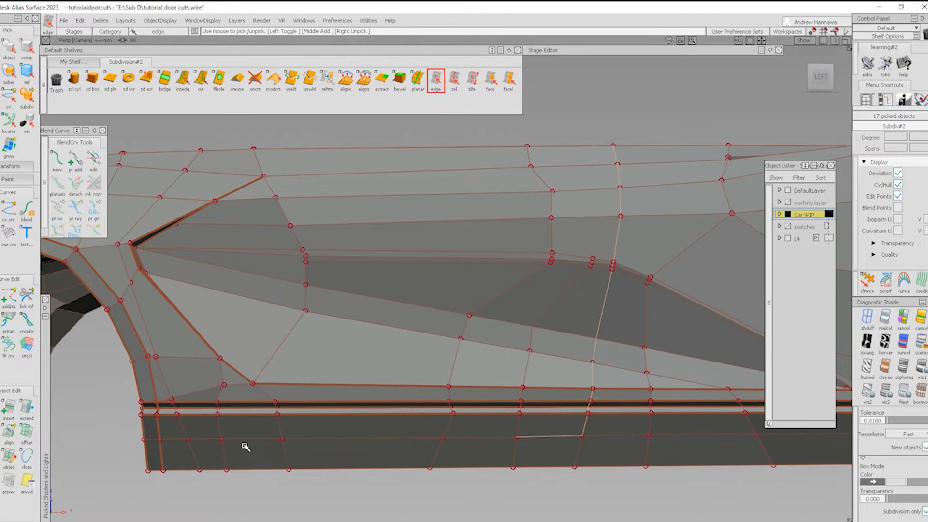
pyautogui.doubleClick(214, 440)
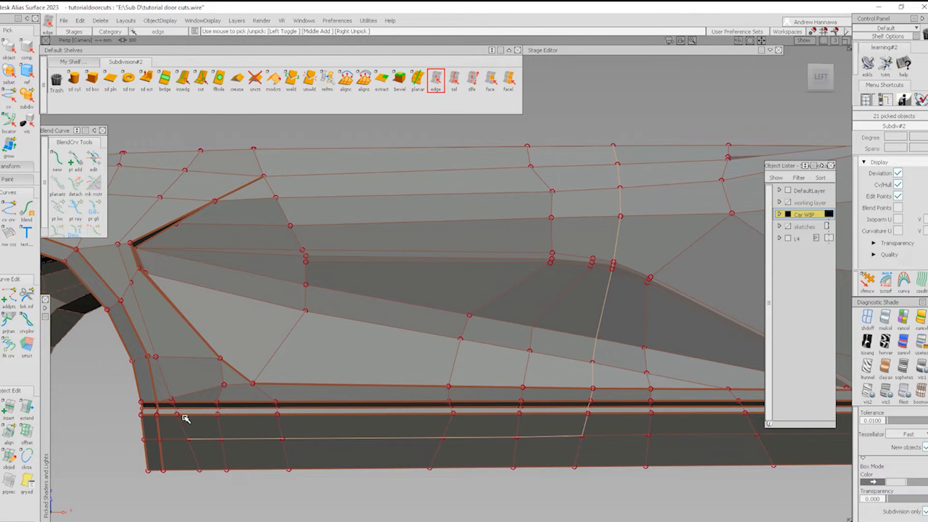
pyautogui.keyDown('alt'); pyautogui.keyDown('shift'); pyautogui.moveTo(202, 389); pyautogui.dragTo(215, 393, button='middle'); pyautogui.keyUp('shift'); pyautogui.keyUp('alt')
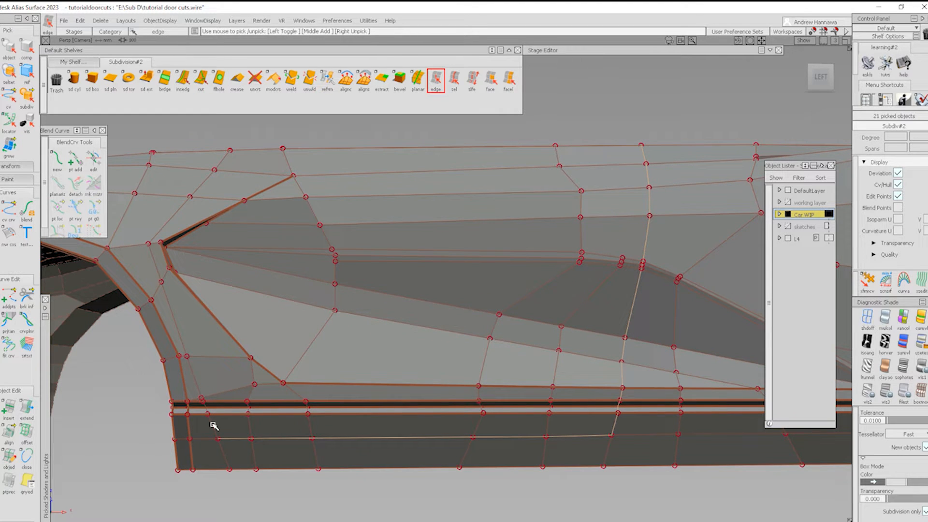
pyautogui.click(214, 426)
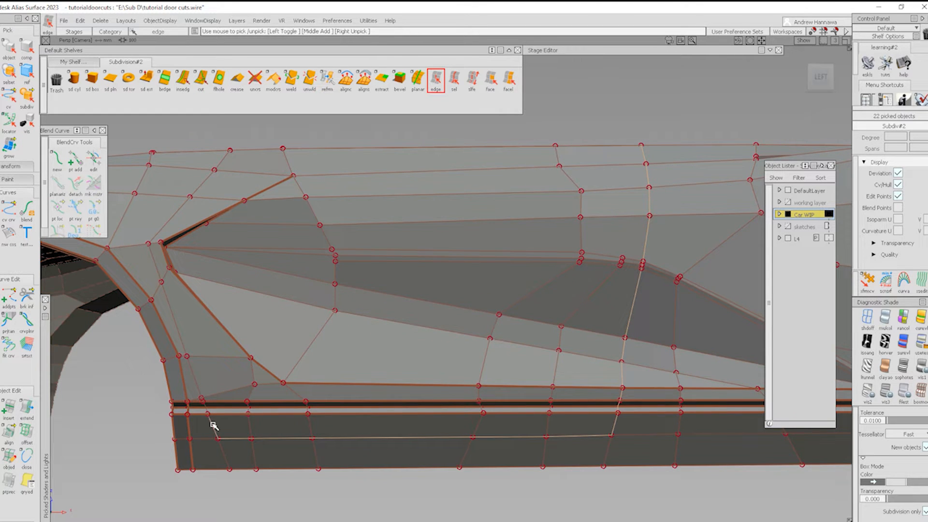
# - Add the front door cut's remaining edges to the pick, up behind the wheel arch and across the fender to the shoulder edge
pyautogui.doubleClick(155, 261)
pyautogui.keyDown('alt'); pyautogui.keyDown('shift'); pyautogui.moveTo(222, 231); pyautogui.dragTo(242, 291, button='middle'); pyautogui.keyUp('shift'); pyautogui.keyUp('alt')
pyautogui.keyDown('alt'); pyautogui.keyDown('shift'); pyautogui.moveTo(245, 221); pyautogui.dragTo(232, 238); pyautogui.keyUp('shift'); pyautogui.keyUp('alt')
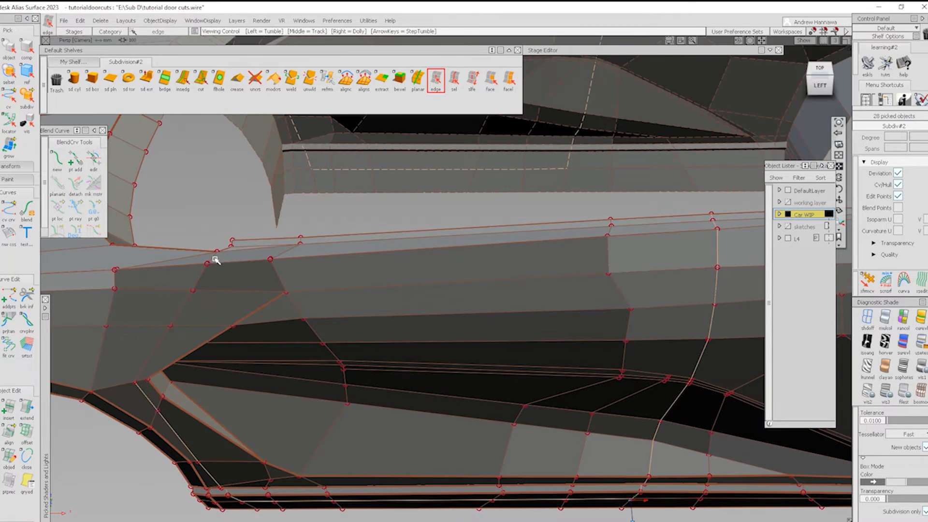
pyautogui.scroll(3, 216, 260)
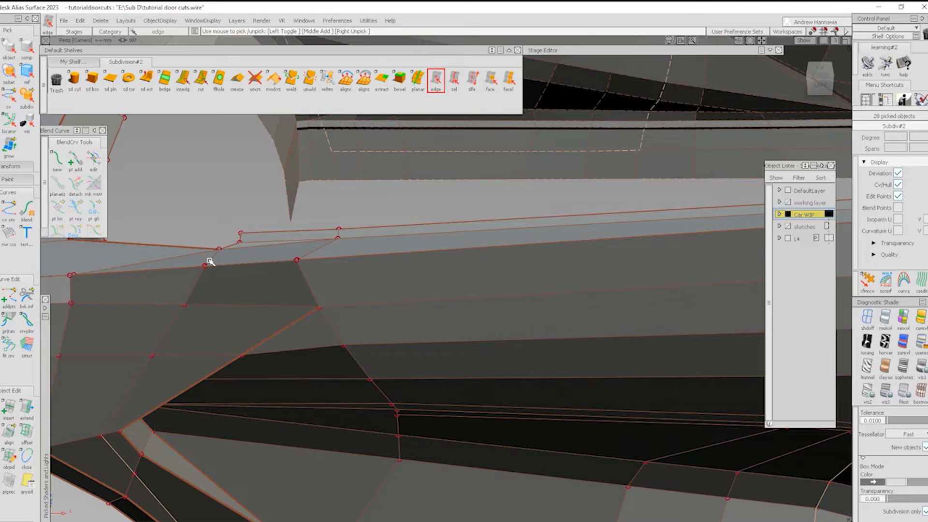
pyautogui.doubleClick(209, 261)
pyautogui.keyDown('alt'); pyautogui.keyDown('shift'); pyautogui.moveTo(354, 283); pyautogui.dragTo(317, 334, button='right'); pyautogui.keyUp('shift'); pyautogui.keyUp('alt')
pyautogui.keyDown('alt'); pyautogui.keyDown('shift'); pyautogui.moveTo(318, 334); pyautogui.dragTo(328, 330); pyautogui.keyUp('shift'); pyautogui.keyUp('alt')
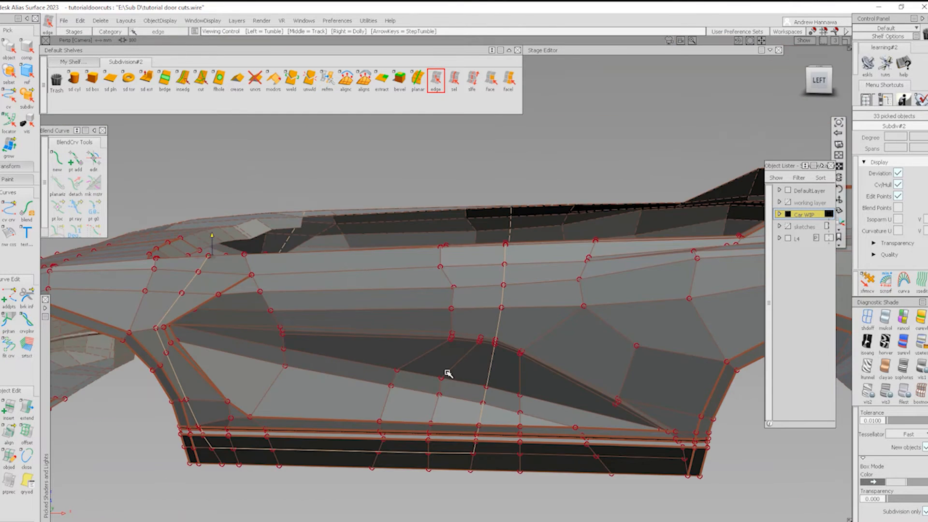
# - Bevel the picked door outline edges with Subdiv Bevel in Distance mode, using a distance of 2
pyautogui.click(400, 78)
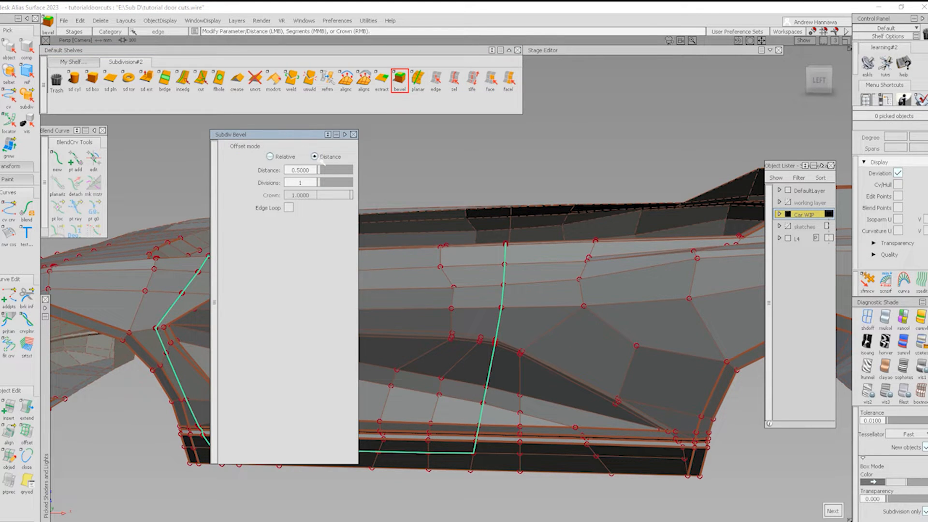
pyautogui.click(317, 170)
pyautogui.press('BackSpace')
pyautogui.press('BackSpace')
pyautogui.press('BackSpace')
pyautogui.press('BackSpace')
pyautogui.press('BackSpace')
pyautogui.press('BackSpace')
pyautogui.write('2')
pyautogui.press('Return')
pyautogui.keyDown('alt'); pyautogui.keyDown('shift'); pyautogui.click(476, 453); pyautogui.keyUp('shift'); pyautogui.keyUp('alt')
pyautogui.moveTo(485, 501)
pyautogui.keyDown('alt'); pyautogui.keyDown('shift'); pyautogui.mouseDown(button='right')
pyautogui.moveTo(543, 444)
pyautogui.moveTo(547, 460)
pyautogui.moveTo(574, 408)
pyautogui.moveTo(555, 425)
pyautogui.moveTo(601, 381)
pyautogui.moveTo(483, 388)
pyautogui.mouseUp(button='right'); pyautogui.keyUp('shift'); pyautogui.keyUp('alt')
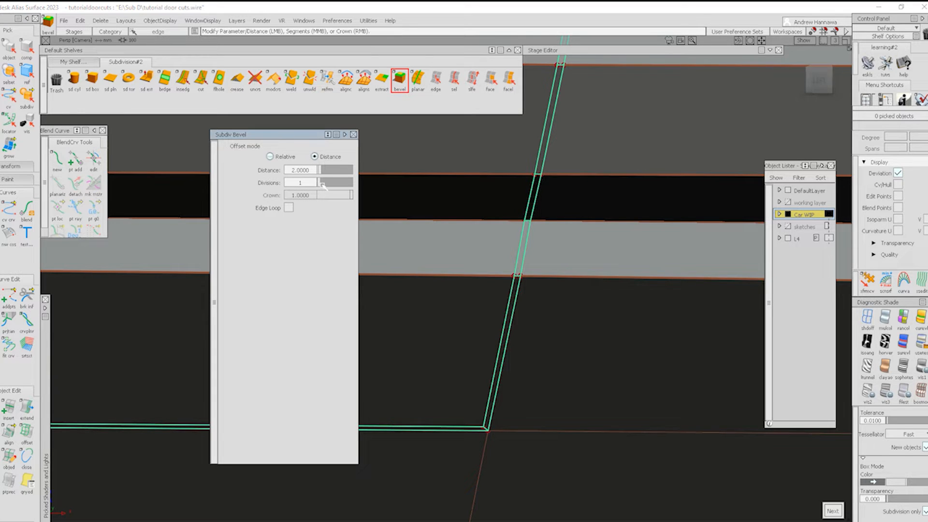
# - Set the bevel to 2 divisions and a distance of 3, then accept it and clear the pick
pyautogui.moveTo(322, 186); pyautogui.dragTo(324, 187)
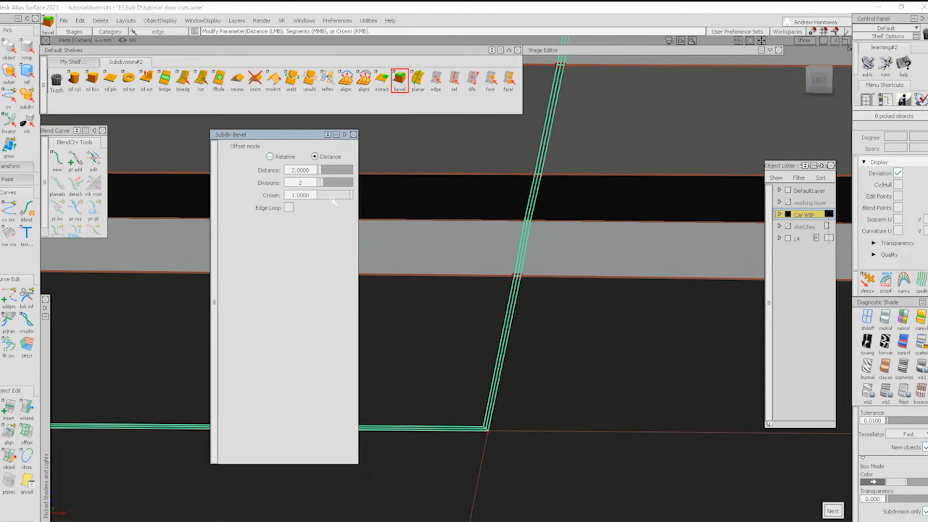
pyautogui.click(321, 167)
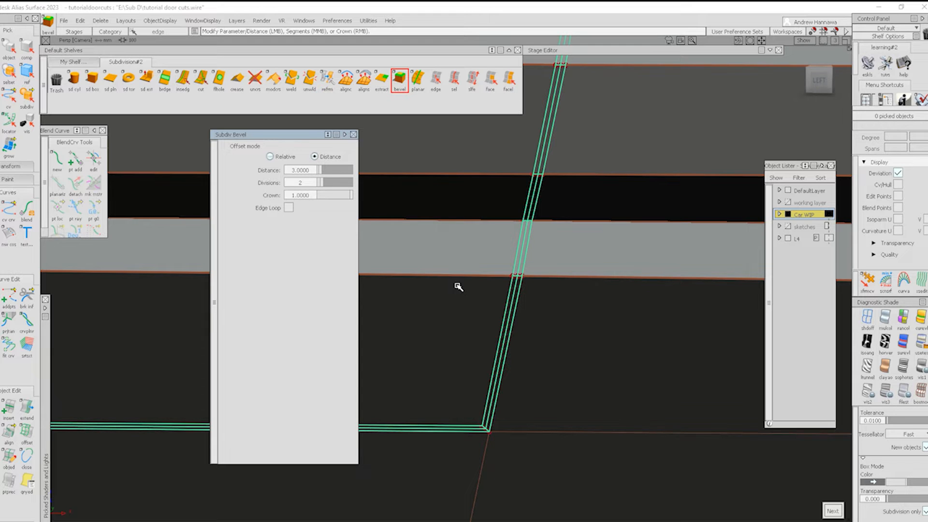
pyautogui.press('space')
pyautogui.keyDown('ctrl'); pyautogui.keyDown('shift'); pyautogui.moveTo(497, 419); pyautogui.dragTo(491, 319); pyautogui.keyUp('shift'); pyautogui.keyUp('ctrl')
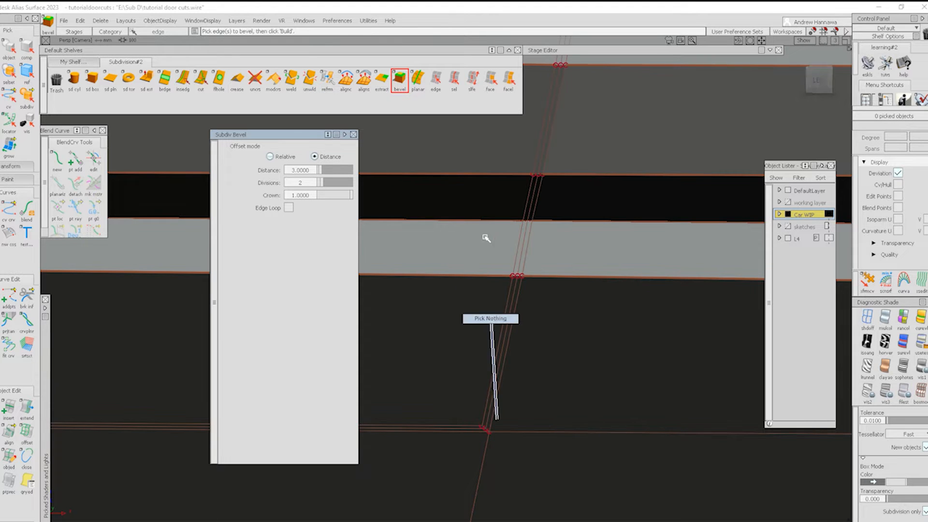
# - Put the bevel options away and examine the shading where the bevelled rear cut crosses the sill lines
pyautogui.moveTo(487, 238)
pyautogui.keyDown('alt'); pyautogui.keyDown('shift'); pyautogui.mouseDown(button='right')
pyautogui.moveTo(520, 292)
pyautogui.moveTo(516, 208)
pyautogui.mouseUp(button='right'); pyautogui.keyUp('shift'); pyautogui.keyUp('alt')
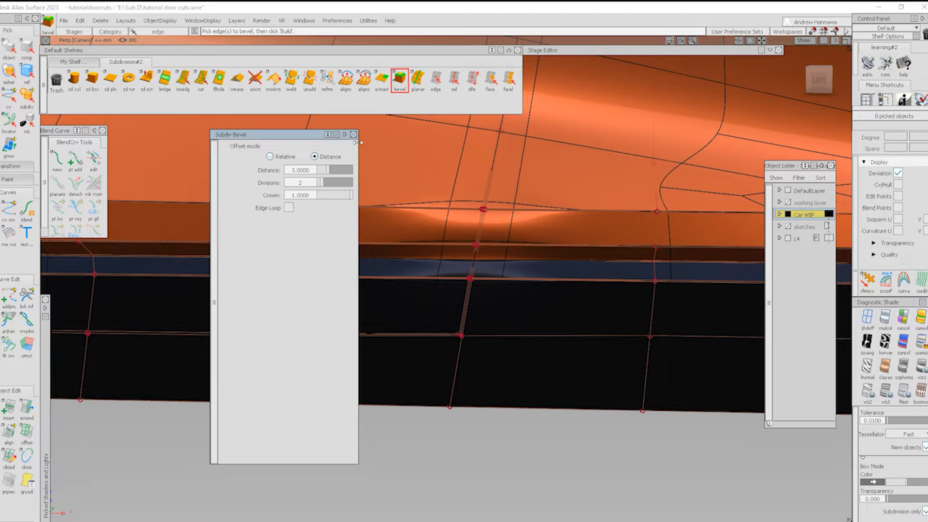
pyautogui.click(345, 135)
pyautogui.keyDown('ctrl'); pyautogui.keyDown('shift'); pyautogui.moveTo(569, 320); pyautogui.dragTo(503, 295, button='right'); pyautogui.keyUp('shift'); pyautogui.keyUp('ctrl')
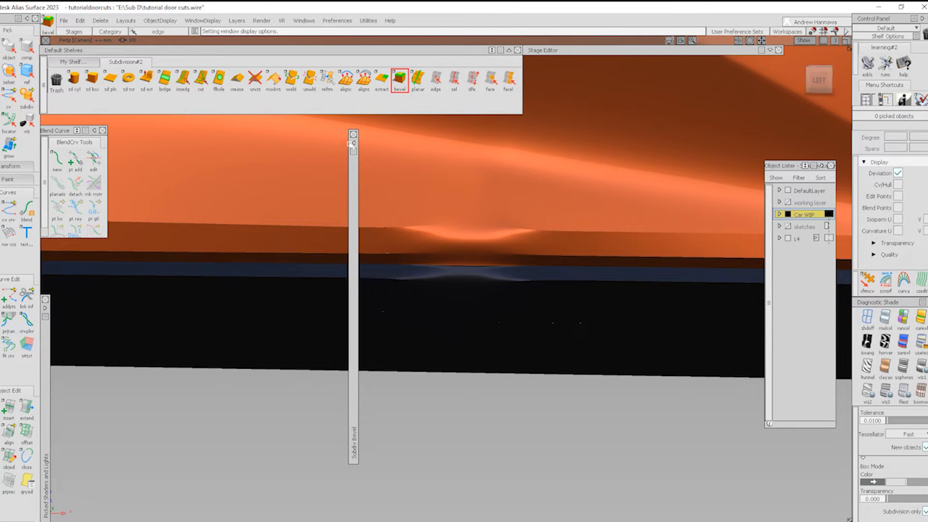
pyautogui.click(352, 143)
pyautogui.click(354, 135)
pyautogui.keyDown('ctrl'); pyautogui.keyDown('shift'); pyautogui.moveTo(550, 282); pyautogui.dragTo(463, 203, button='right'); pyautogui.keyUp('shift'); pyautogui.keyUp('ctrl')
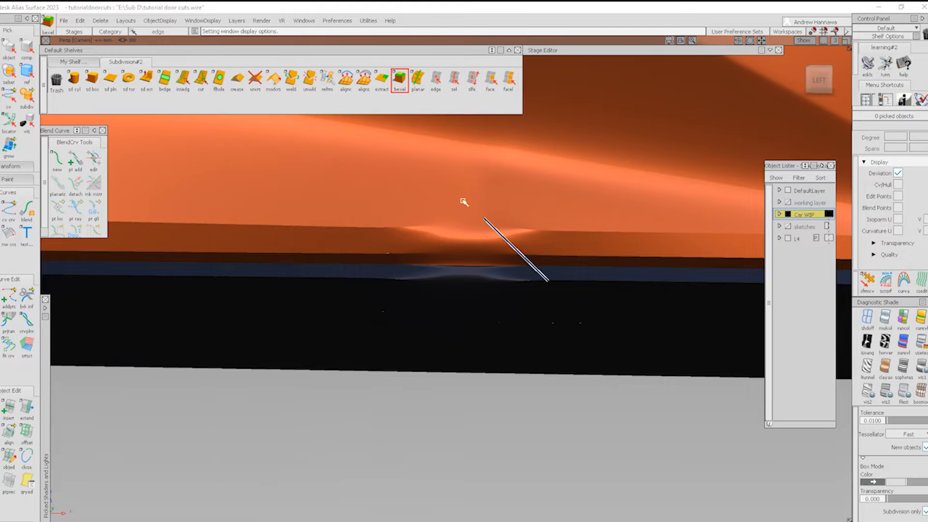
pyautogui.keyDown('alt'); pyautogui.keyDown('shift'); pyautogui.moveTo(492, 277); pyautogui.dragTo(532, 297, button='right'); pyautogui.keyUp('shift'); pyautogui.keyUp('alt')
pyautogui.keyDown('alt'); pyautogui.keyDown('shift'); pyautogui.moveTo(422, 242); pyautogui.dragTo(451, 418, button='middle'); pyautogui.keyUp('shift'); pyautogui.keyUp('alt')
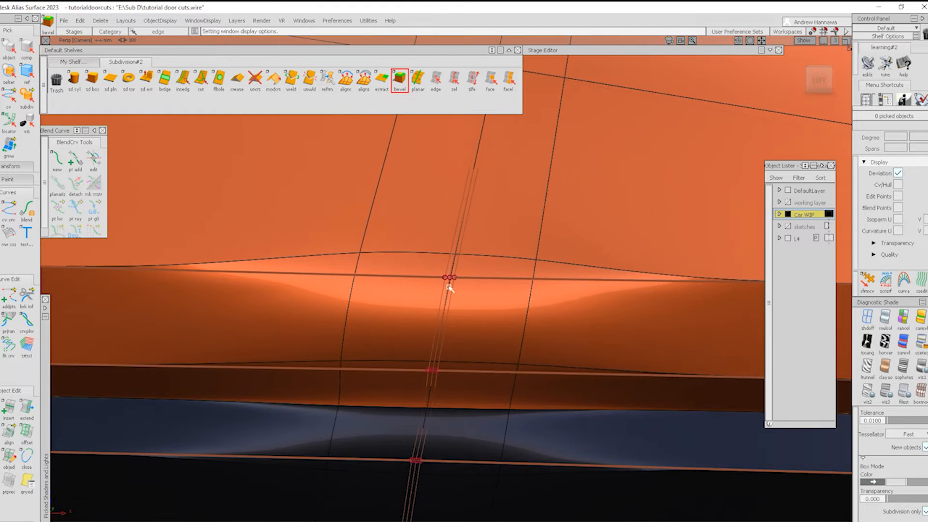
# - Crease the three edge loops running along the sill that cross the bevelled rear cut and cause the shading dips
pyautogui.click(453, 79)
pyautogui.click(477, 278)
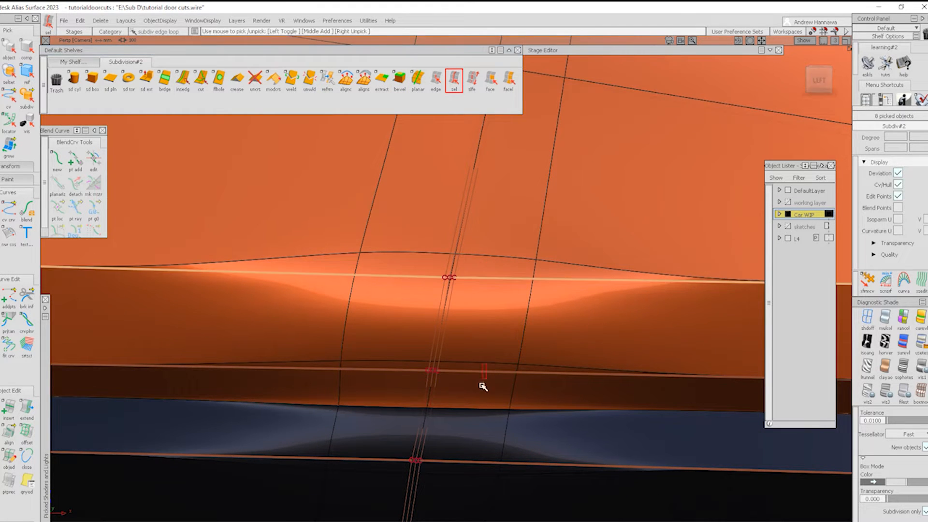
pyautogui.click(481, 373)
pyautogui.click(460, 462)
pyautogui.keyDown('alt'); pyautogui.keyDown('shift'); pyautogui.moveTo(519, 449); pyautogui.dragTo(507, 435, button='right'); pyautogui.keyUp('shift'); pyautogui.keyUp('alt')
pyautogui.keyDown('alt'); pyautogui.keyDown('shift'); pyautogui.moveTo(508, 435); pyautogui.dragTo(497, 325, button='middle'); pyautogui.keyUp('shift'); pyautogui.keyUp('alt')
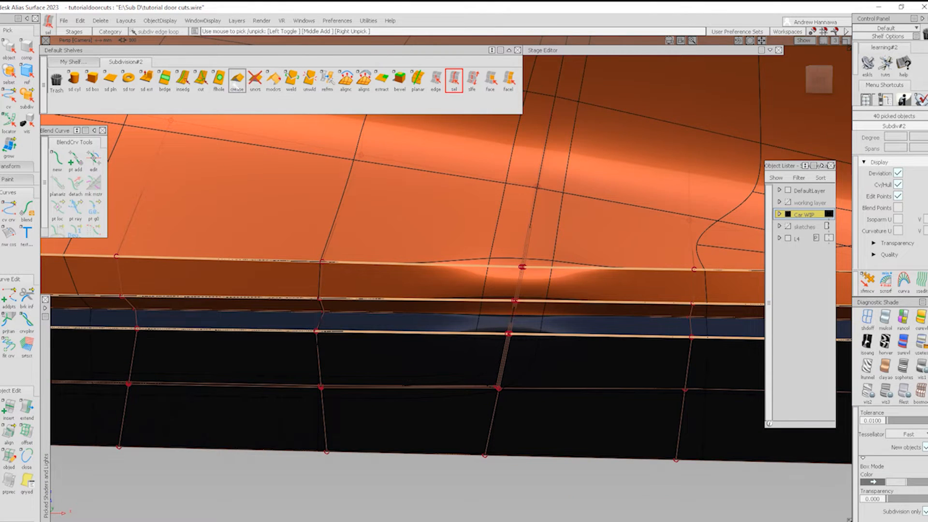
pyautogui.click(237, 79)
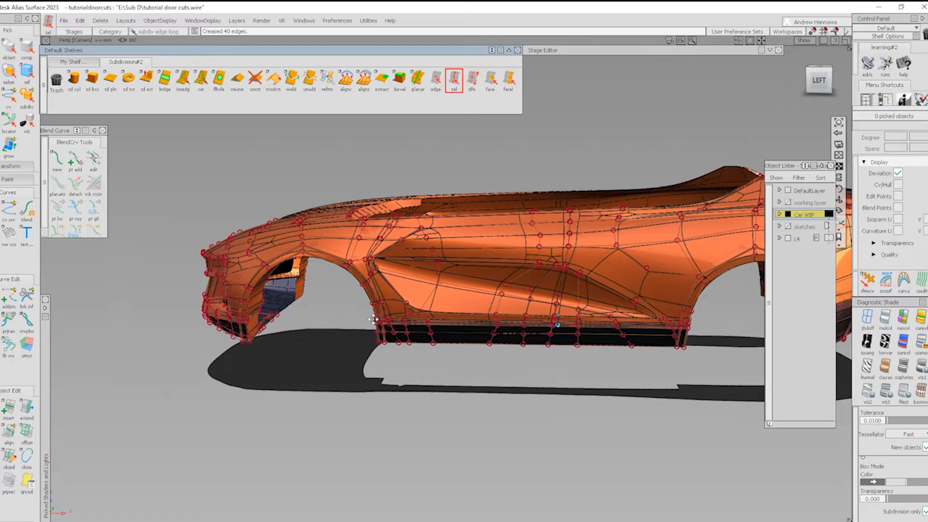
# - Crease the remaining sill edge loop between the brown and blue faces, picking it near the bevelled front cut
pyautogui.keyDown('alt'); pyautogui.keyDown('shift'); pyautogui.moveTo(373, 320); pyautogui.dragTo(384, 316, button='middle'); pyautogui.keyUp('shift'); pyautogui.keyUp('alt')
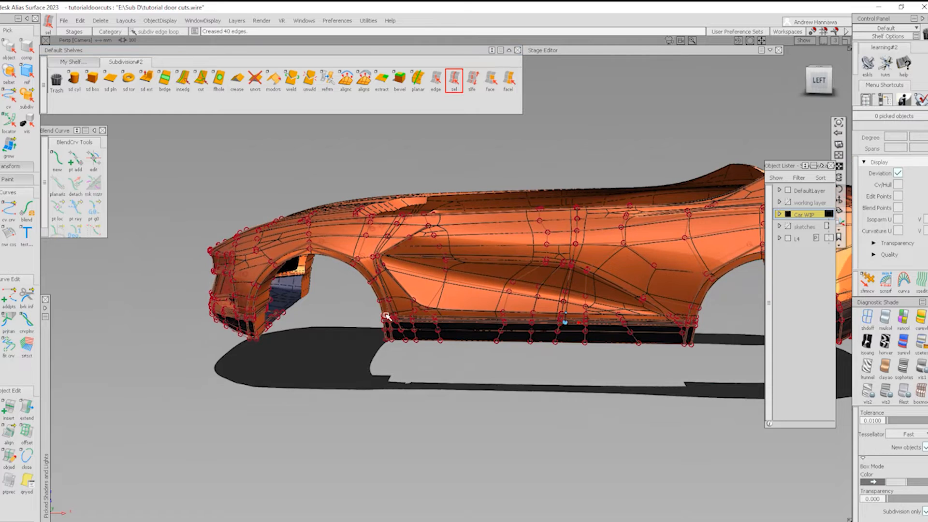
pyautogui.keyDown('alt'); pyautogui.keyDown('shift'); pyautogui.moveTo(385, 315); pyautogui.dragTo(478, 315, button='right'); pyautogui.keyUp('shift'); pyautogui.keyUp('alt')
pyautogui.click(567, 333)
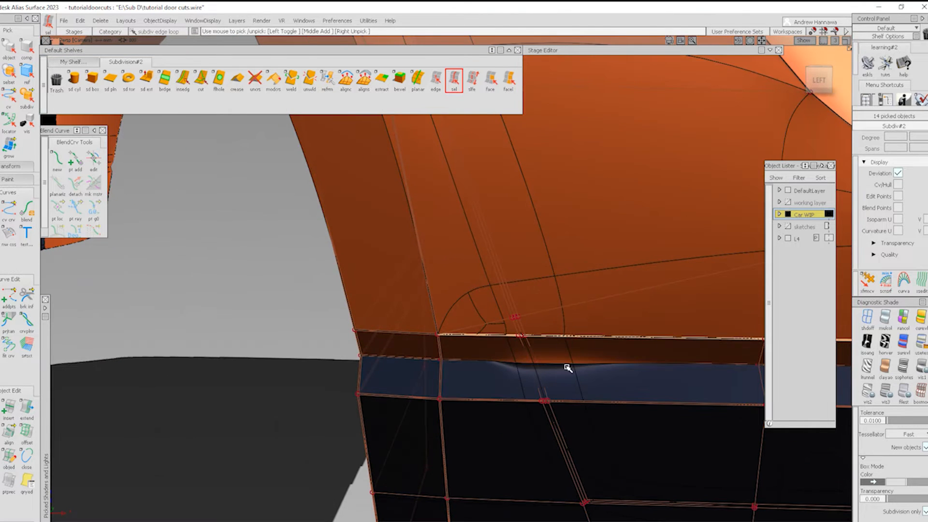
pyautogui.click(565, 400)
pyautogui.keyDown('alt'); pyautogui.keyDown('shift'); pyautogui.moveTo(571, 435); pyautogui.dragTo(621, 430, button='right'); pyautogui.keyUp('shift'); pyautogui.keyUp('alt')
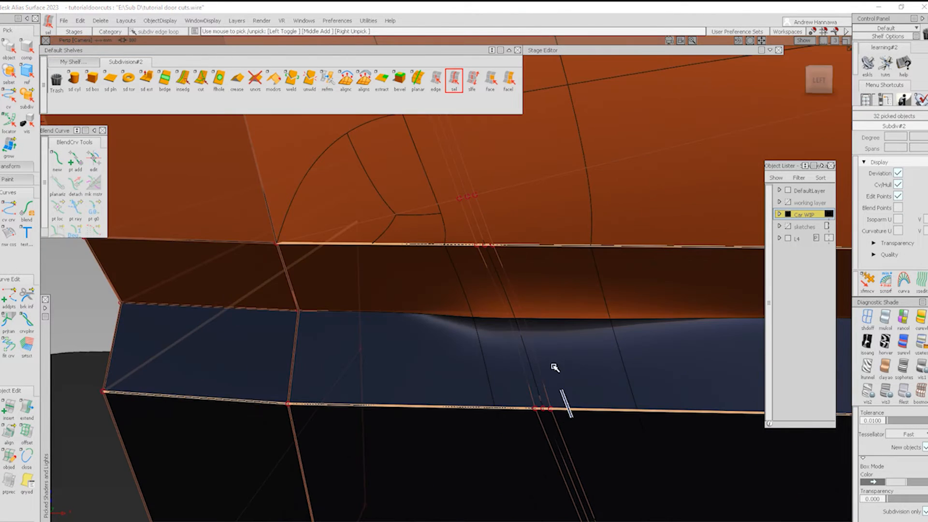
pyautogui.click(554, 366)
pyautogui.click(562, 329)
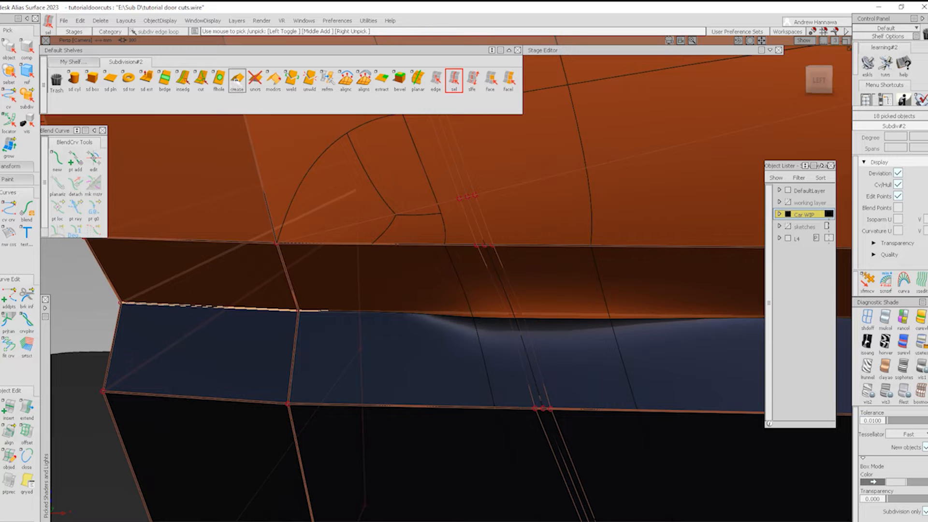
pyautogui.click(867, 319)
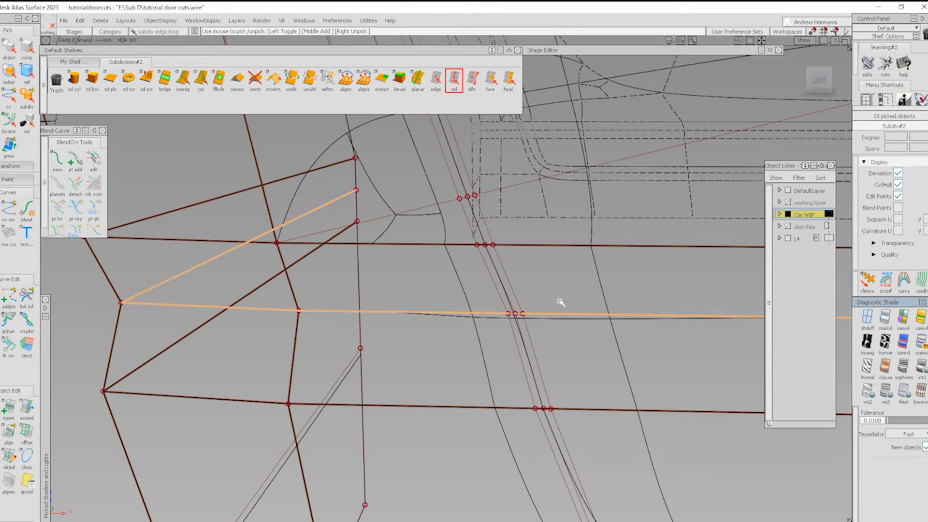
pyautogui.click(237, 80)
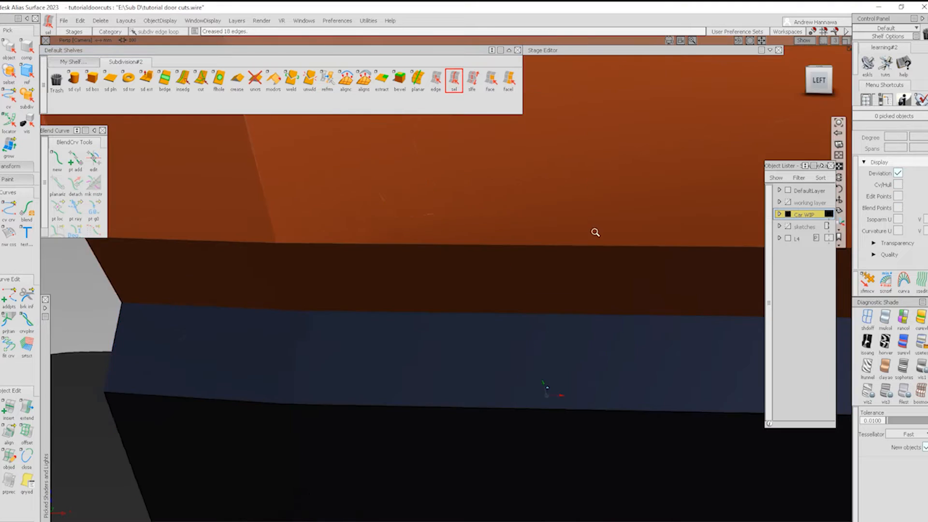
# - Examine the shaded body from the front wheel arch back to where the bevelled rear cut crosses the shoulder edge
pyautogui.scroll(-5, 595, 232)
pyautogui.keyDown('alt'); pyautogui.keyDown('shift'); pyautogui.moveTo(650, 313); pyautogui.dragTo(443, 271, button='middle'); pyautogui.keyUp('shift'); pyautogui.keyUp('alt')
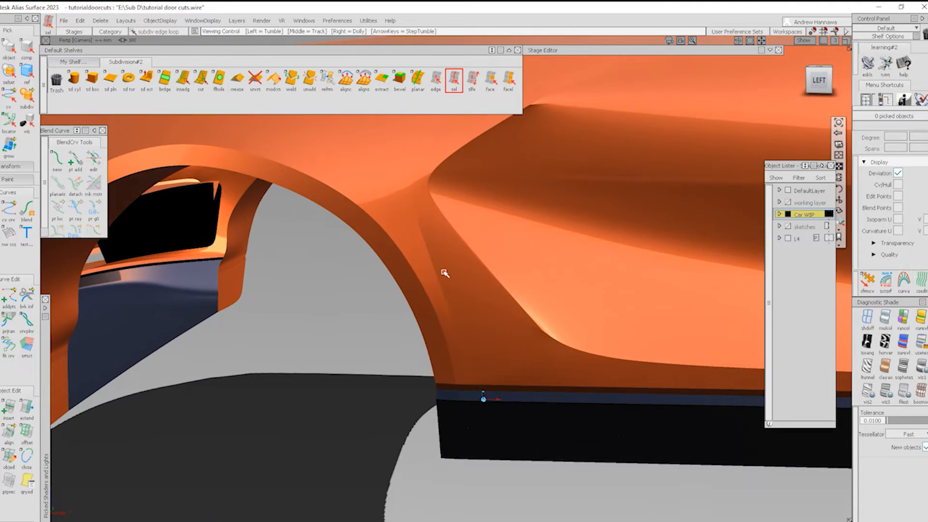
pyautogui.keyDown('alt'); pyautogui.keyDown('shift'); pyautogui.moveTo(446, 273); pyautogui.dragTo(507, 312); pyautogui.keyUp('shift'); pyautogui.keyUp('alt')
pyautogui.scroll(-2, 506, 312)
pyautogui.keyDown('alt'); pyautogui.keyDown('shift'); pyautogui.moveTo(507, 311); pyautogui.dragTo(434, 315, button='middle'); pyautogui.keyUp('shift'); pyautogui.keyUp('alt')
pyautogui.keyDown('ctrl'); pyautogui.keyDown('shift'); pyautogui.moveTo(653, 385); pyautogui.dragTo(605, 334, button='right'); pyautogui.keyUp('shift'); pyautogui.keyUp('ctrl')
pyautogui.keyDown('alt'); pyautogui.keyDown('shift'); pyautogui.moveTo(546, 289); pyautogui.dragTo(430, 281, button='middle'); pyautogui.keyUp('shift'); pyautogui.keyUp('alt')
pyautogui.scroll(8, 610, 188)
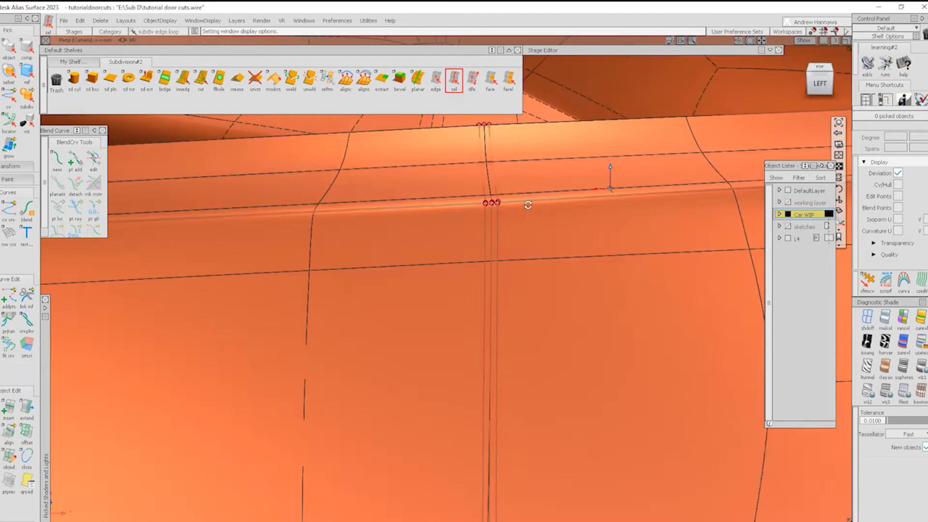
# - Select the centre edge loop of the bevelled door outline and start transforming its CVs
pyautogui.keyDown('alt'); pyautogui.keyDown('shift'); pyautogui.moveTo(528, 205); pyautogui.dragTo(577, 211); pyautogui.keyUp('shift'); pyautogui.keyUp('alt')
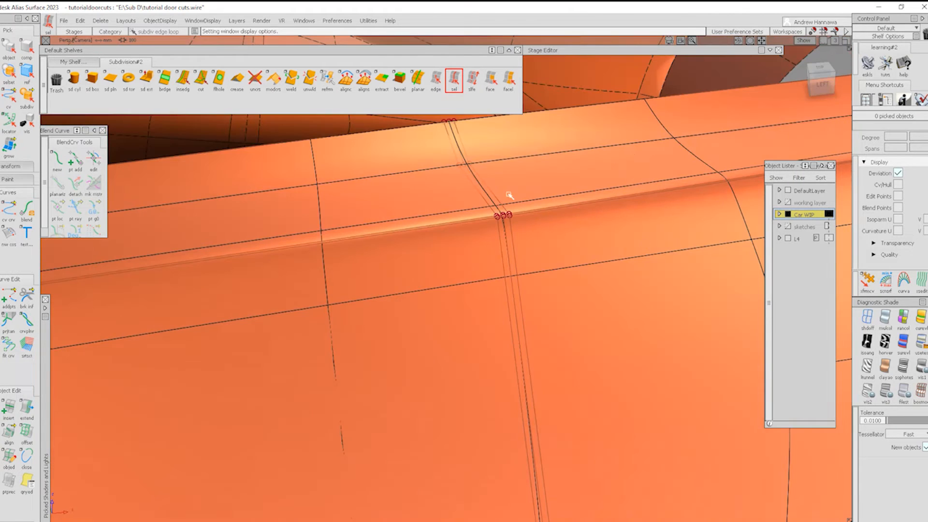
pyautogui.click(452, 78)
pyautogui.click(506, 245)
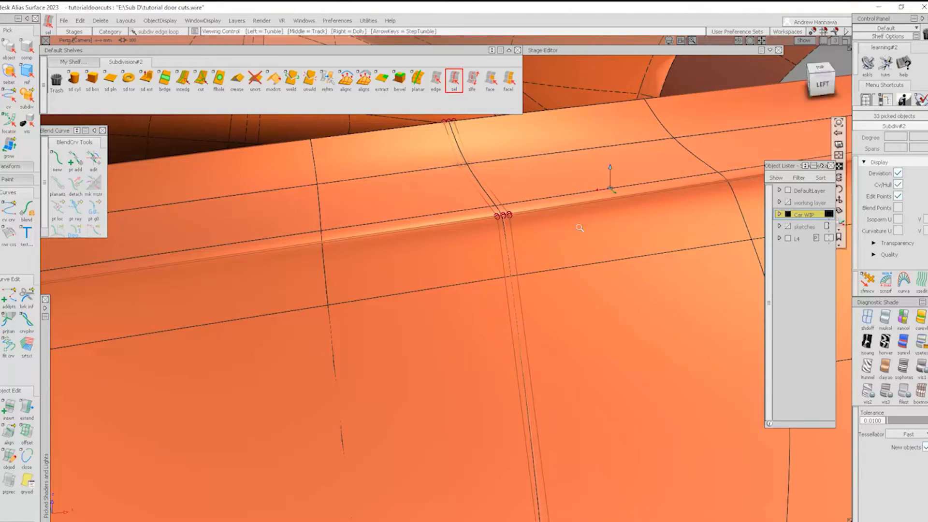
pyautogui.keyDown('alt'); pyautogui.keyDown('shift'); pyautogui.moveTo(580, 225); pyautogui.dragTo(862, 341, button='right'); pyautogui.keyUp('shift'); pyautogui.keyUp('alt')
pyautogui.click(869, 324)
pyautogui.keyDown('alt'); pyautogui.keyDown('shift'); pyautogui.moveTo(663, 314); pyautogui.dragTo(607, 317, button='right'); pyautogui.keyUp('shift'); pyautogui.keyUp('alt')
pyautogui.keyDown('alt'); pyautogui.keyDown('shift'); pyautogui.moveTo(607, 317); pyautogui.dragTo(576, 304); pyautogui.keyUp('shift'); pyautogui.keyUp('alt')
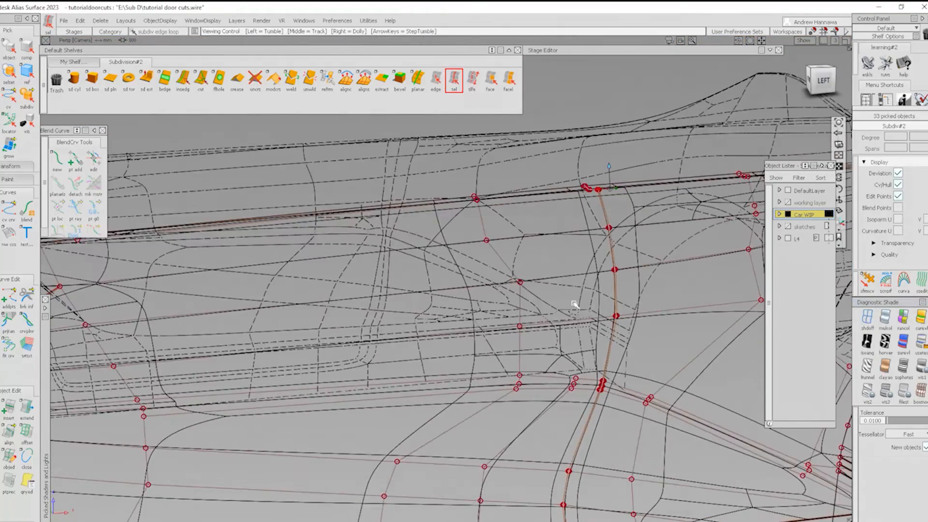
pyautogui.keyDown('alt'); pyautogui.keyDown('shift'); pyautogui.moveTo(576, 305); pyautogui.dragTo(476, 335, button='right'); pyautogui.keyUp('shift'); pyautogui.keyUp('alt')
pyautogui.click(868, 281)
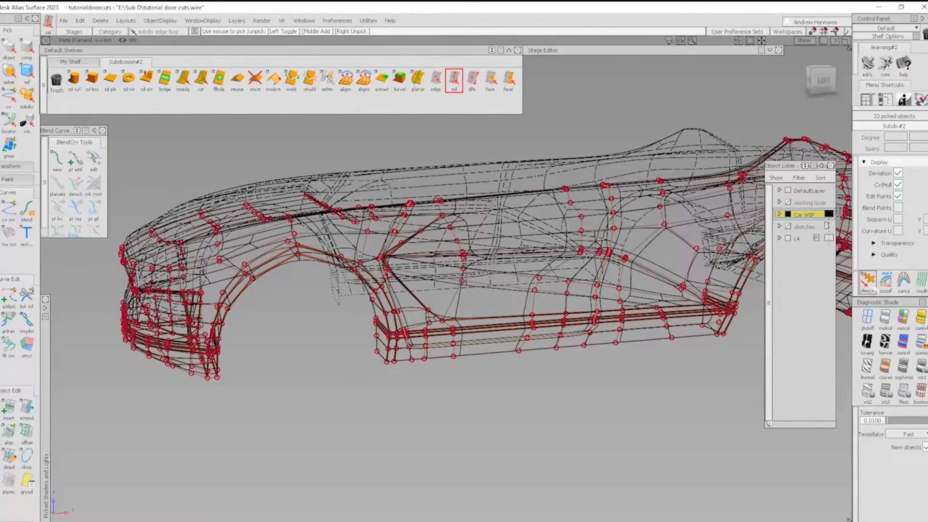
pyautogui.keyDown('alt'); pyautogui.keyDown('shift'); pyautogui.moveTo(669, 387); pyautogui.dragTo(542, 321, button='right'); pyautogui.keyUp('shift'); pyautogui.keyUp('alt')
pyautogui.keyDown('alt'); pyautogui.keyDown('shift'); pyautogui.moveTo(541, 321); pyautogui.dragTo(610, 328); pyautogui.keyUp('shift'); pyautogui.keyUp('alt')
pyautogui.keyDown('alt'); pyautogui.keyDown('shift'); pyautogui.moveTo(611, 328); pyautogui.dragTo(556, 455, button='middle'); pyautogui.keyUp('shift'); pyautogui.keyUp('alt')
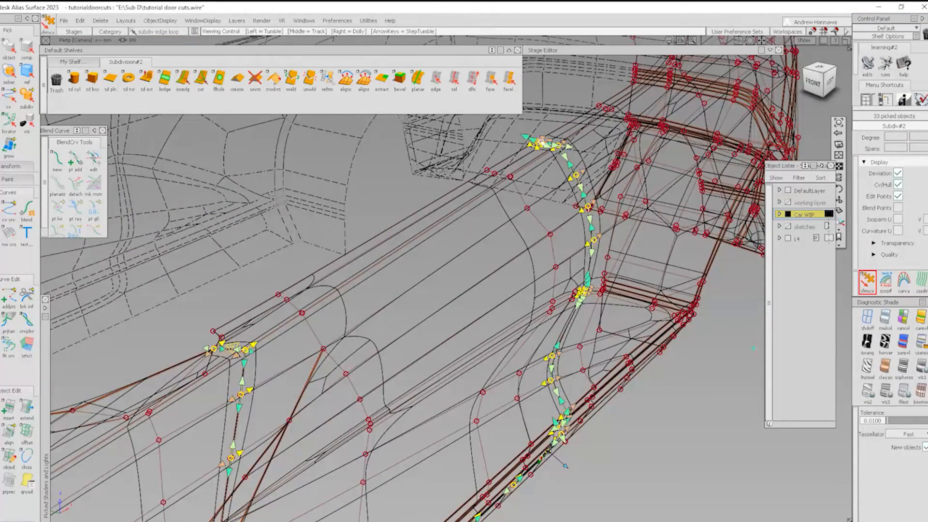
# - Deselect the CVs where the rear cut crosses the shoulder, and re-add the middle pair at the shoulder corner
pyautogui.keyDown('alt'); pyautogui.keyDown('shift'); pyautogui.moveTo(541, 141); pyautogui.dragTo(532, 196, button='right'); pyautogui.keyUp('shift'); pyautogui.keyUp('alt')
pyautogui.keyDown('alt'); pyautogui.keyDown('shift'); pyautogui.moveTo(532, 196); pyautogui.dragTo(543, 223); pyautogui.keyUp('shift'); pyautogui.keyUp('alt')
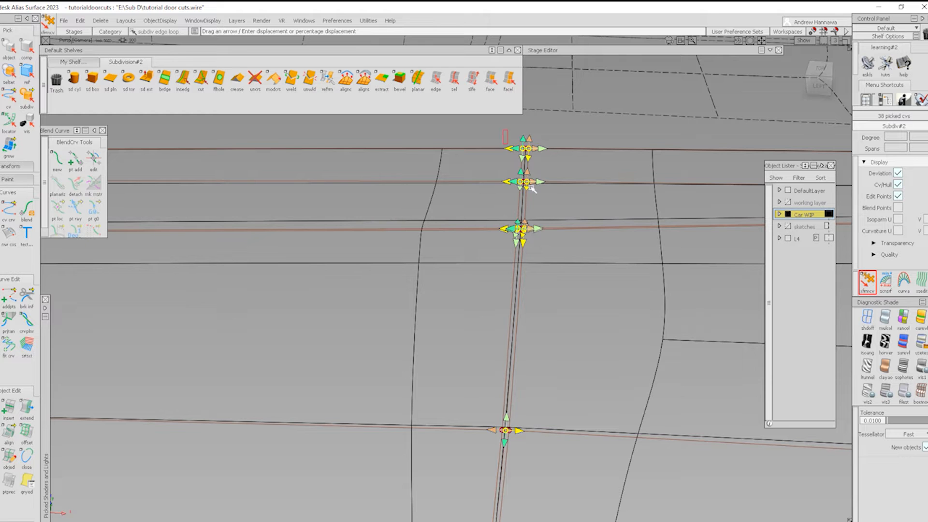
pyautogui.keyDown('ctrl'); pyautogui.moveTo(503, 140); pyautogui.dragTo(578, 271); pyautogui.keyUp('ctrl')
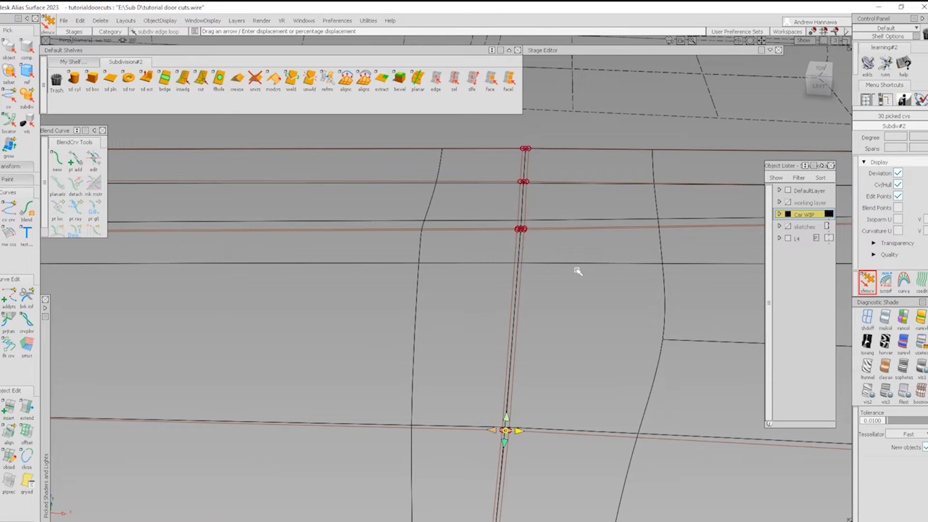
pyautogui.keyDown('alt'); pyautogui.keyDown('shift'); pyautogui.moveTo(463, 325); pyautogui.dragTo(555, 212); pyautogui.keyUp('shift'); pyautogui.keyUp('alt')
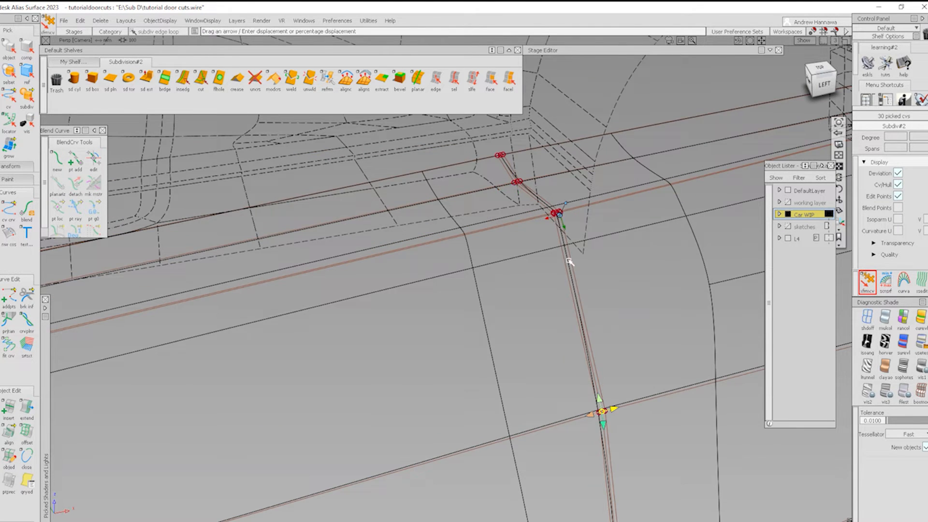
pyautogui.keyDown('alt'); pyautogui.keyDown('shift'); pyautogui.moveTo(570, 261); pyautogui.dragTo(522, 198); pyautogui.keyUp('shift'); pyautogui.keyUp('alt')
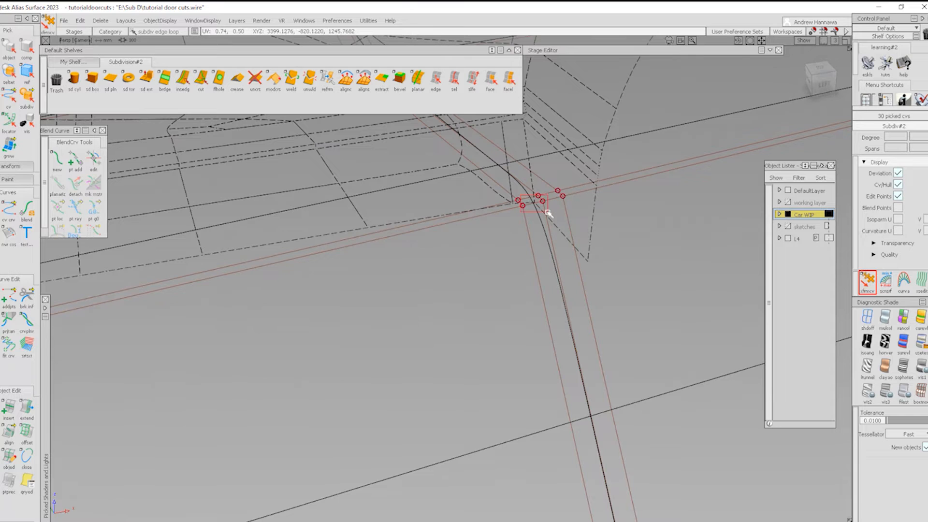
pyautogui.keyDown('alt'); pyautogui.keyDown('shift'); pyautogui.moveTo(533, 242); pyautogui.dragTo(567, 290, button='right'); pyautogui.keyUp('shift'); pyautogui.keyUp('alt')
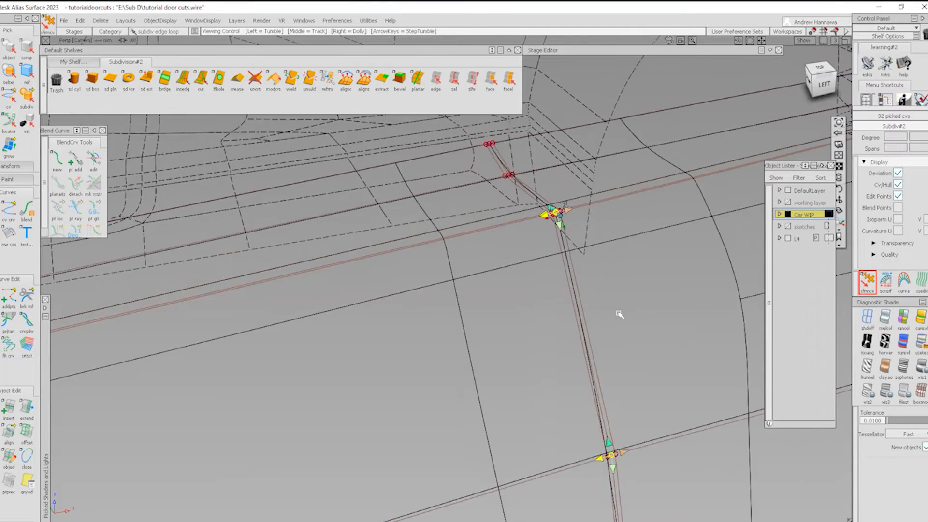
# - Drop the centre CV at the upper end of the front cut from the transform selection
pyautogui.keyDown('alt'); pyautogui.keyDown('shift'); pyautogui.moveTo(619, 314); pyautogui.dragTo(500, 391, button='right'); pyautogui.keyUp('shift'); pyautogui.keyUp('alt')
pyautogui.keyDown('alt'); pyautogui.keyDown('shift'); pyautogui.moveTo(500, 391); pyautogui.dragTo(638, 249, button='middle'); pyautogui.keyUp('shift'); pyautogui.keyUp('alt')
pyautogui.keyDown('alt'); pyautogui.keyDown('shift'); pyautogui.moveTo(638, 248); pyautogui.dragTo(441, 308, button='right'); pyautogui.keyUp('shift'); pyautogui.keyUp('alt')
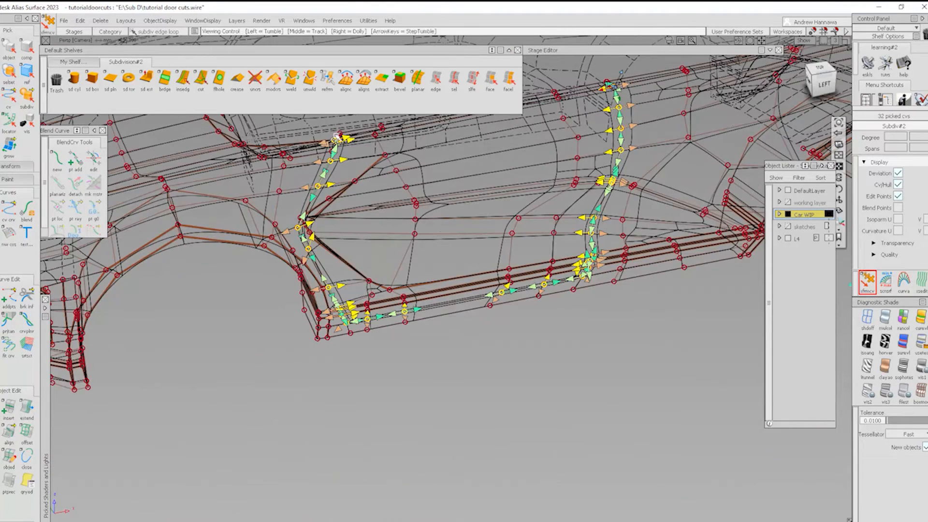
pyautogui.keyDown('alt'); pyautogui.keyDown('shift'); pyautogui.moveTo(350, 160); pyautogui.dragTo(395, 207, button='right'); pyautogui.keyUp('shift'); pyautogui.keyUp('alt')
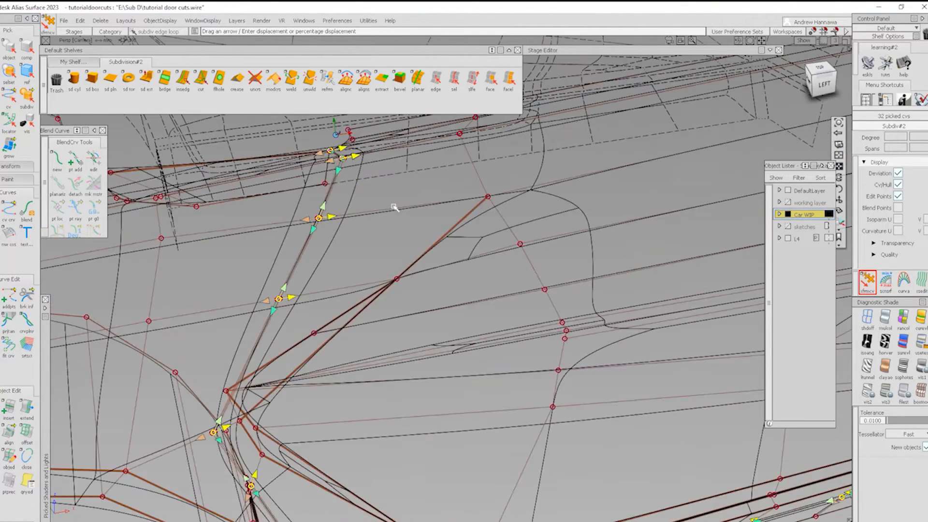
pyautogui.keyDown('alt'); pyautogui.keyDown('shift'); pyautogui.moveTo(337, 155); pyautogui.dragTo(380, 214, button='right'); pyautogui.keyUp('shift'); pyautogui.keyUp('alt')
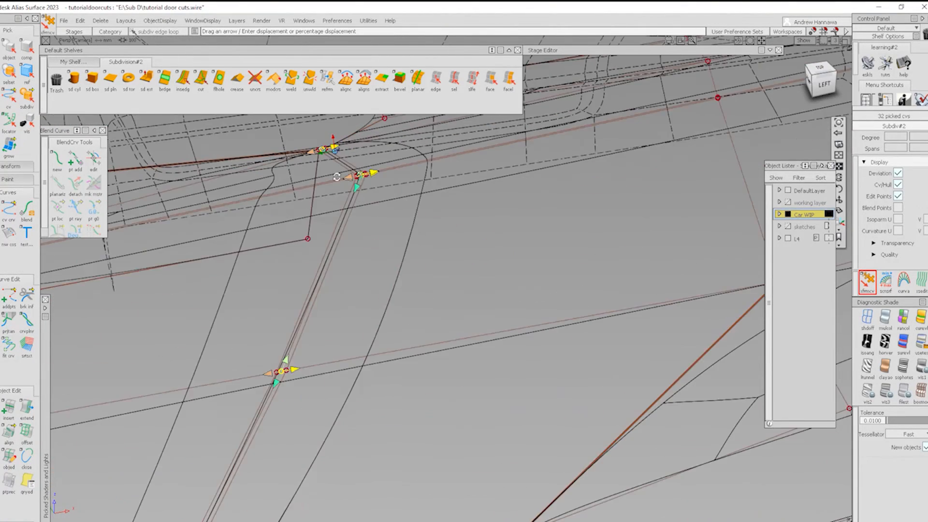
pyautogui.keyDown('alt'); pyautogui.keyDown('shift'); pyautogui.moveTo(337, 176); pyautogui.dragTo(376, 208, button='right'); pyautogui.keyUp('shift'); pyautogui.keyUp('alt')
pyautogui.keyDown('alt'); pyautogui.keyDown('shift'); pyautogui.moveTo(376, 207); pyautogui.dragTo(364, 232); pyautogui.keyUp('shift'); pyautogui.keyUp('alt')
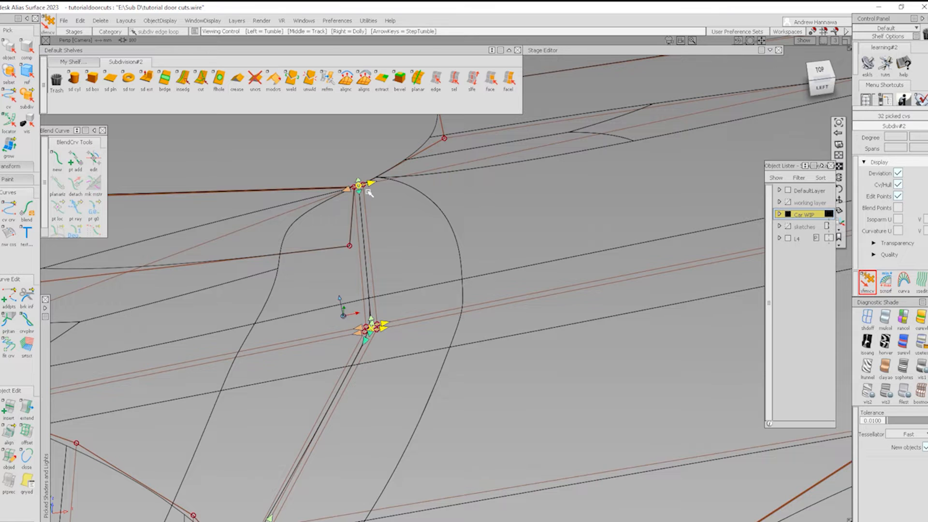
pyautogui.keyDown('alt'); pyautogui.keyDown('shift'); pyautogui.moveTo(365, 205); pyautogui.dragTo(360, 193, button='right'); pyautogui.keyUp('shift'); pyautogui.keyUp('alt')
pyautogui.moveTo(353, 174); pyautogui.dragTo(371, 201)
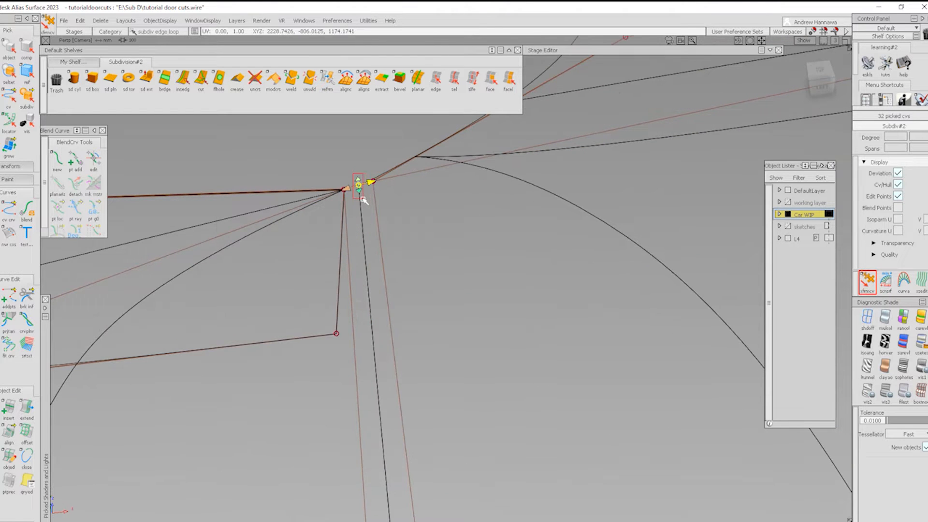
# - Move the picked centre-loop CVs inward into the body to sink the door outline into a groove
pyautogui.keyDown('alt'); pyautogui.keyDown('shift'); pyautogui.moveTo(363, 200); pyautogui.dragTo(499, 251, button='right'); pyautogui.keyUp('shift'); pyautogui.keyUp('alt')
pyautogui.keyDown('alt'); pyautogui.keyDown('shift'); pyautogui.moveTo(500, 251); pyautogui.dragTo(503, 271); pyautogui.keyUp('shift'); pyautogui.keyUp('alt')
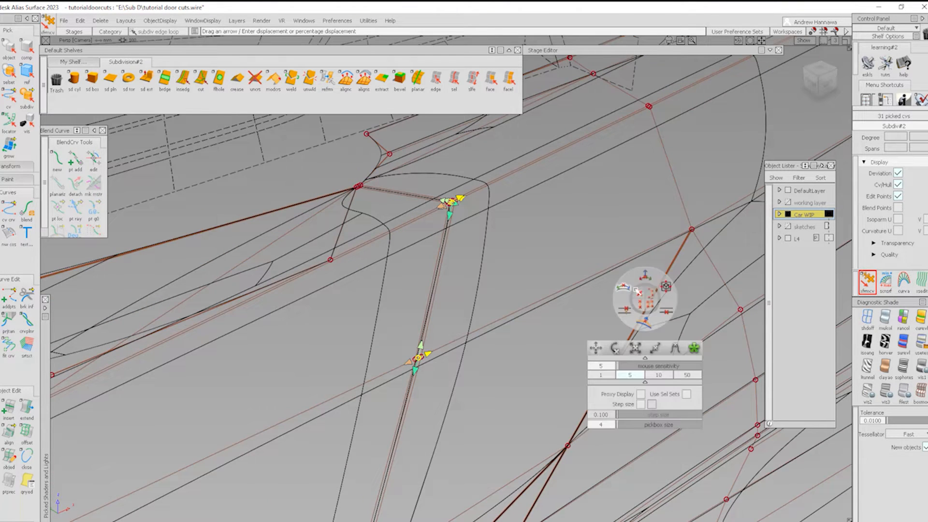
pyautogui.keyDown('alt'); pyautogui.keyDown('shift'); pyautogui.moveTo(638, 291); pyautogui.dragTo(667, 294); pyautogui.keyUp('shift'); pyautogui.keyUp('alt')
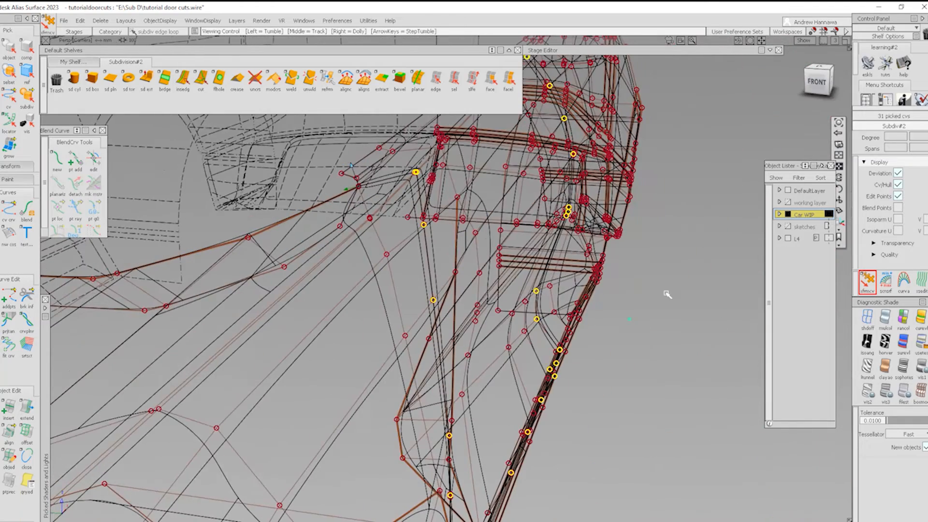
pyautogui.moveTo(667, 293); pyautogui.dragTo(624, 313, button='middle')
# - Pick the centre CVs left at the upper ends of the door cuts and move them down into the groove
pyautogui.keyDown('alt'); pyautogui.keyDown('shift'); pyautogui.moveTo(466, 218); pyautogui.dragTo(474, 277); pyautogui.keyUp('shift'); pyautogui.keyUp('alt')
pyautogui.click(380, 191)
pyautogui.keyDown('alt'); pyautogui.keyDown('shift'); pyautogui.moveTo(604, 224); pyautogui.dragTo(428, 225); pyautogui.keyUp('shift'); pyautogui.keyUp('alt')
pyautogui.hotkey('shift', 'alt')
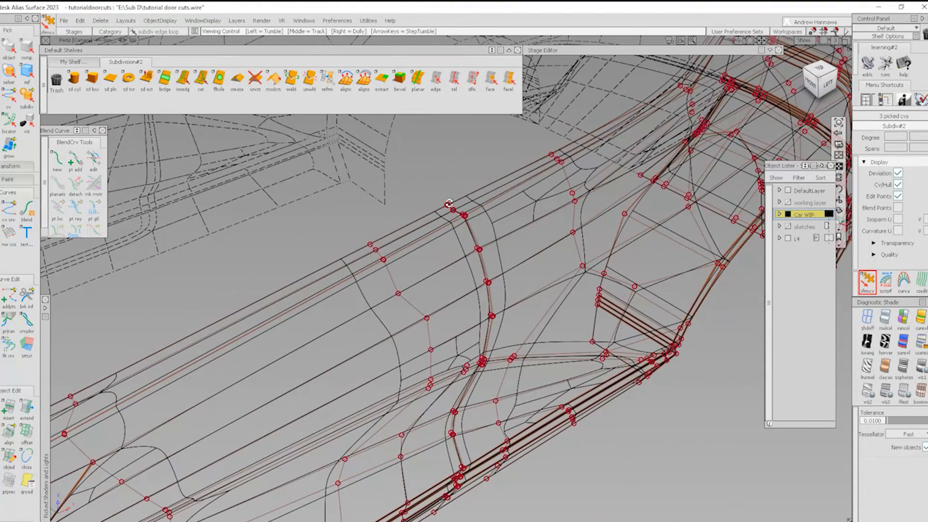
pyautogui.keyDown('alt'); pyautogui.keyDown('shift'); pyautogui.moveTo(491, 288); pyautogui.dragTo(396, 219, button='right'); pyautogui.keyUp('shift'); pyautogui.keyUp('alt')
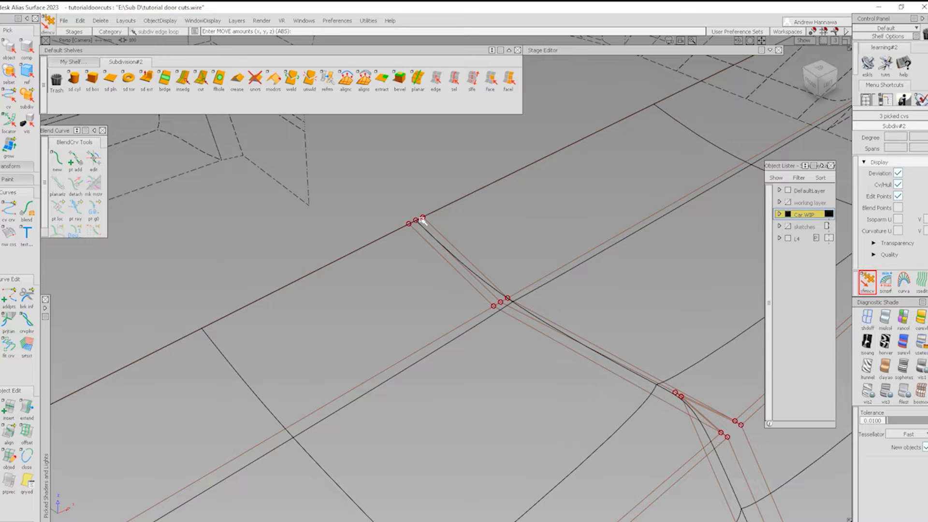
pyautogui.click(415, 221)
pyautogui.click(661, 335)
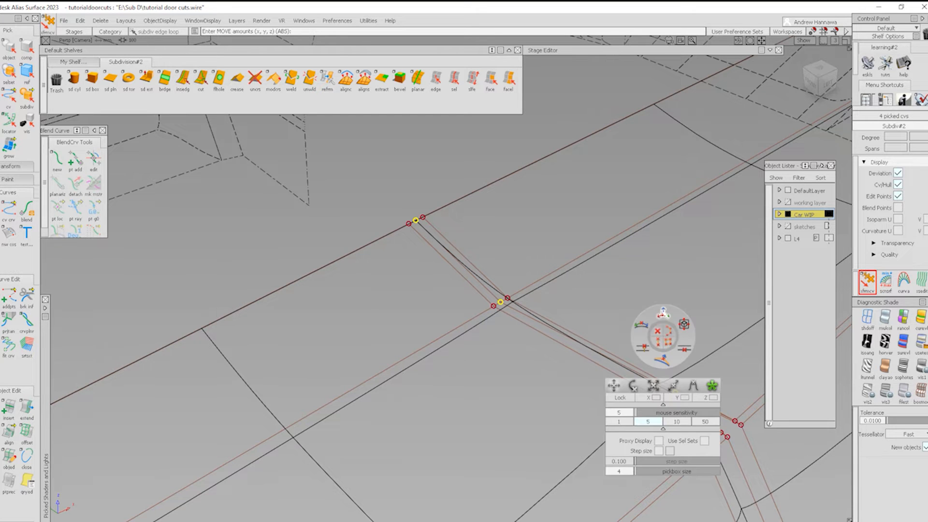
pyautogui.click(663, 317)
pyautogui.moveTo(664, 338); pyautogui.dragTo(657, 378, button='right')
pyautogui.click(450, 138)
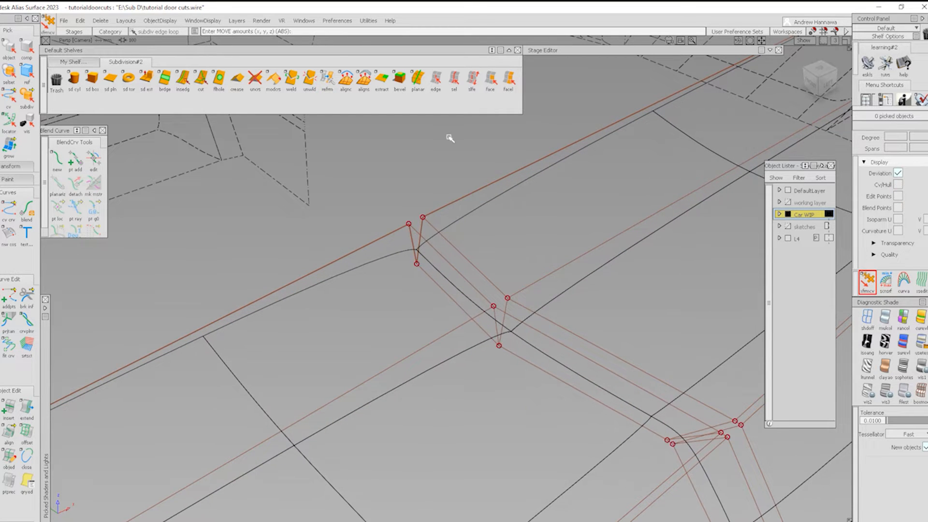
# - Select the sunken centre edge loop of the door outline and crease it
pyautogui.click(453, 86)
pyautogui.click(466, 315)
pyautogui.keyDown('alt'); pyautogui.keyDown('shift'); pyautogui.moveTo(648, 325); pyautogui.dragTo(371, 295, button='right'); pyautogui.keyUp('shift'); pyautogui.keyUp('alt')
pyautogui.keyDown('alt'); pyautogui.keyDown('shift'); pyautogui.moveTo(370, 296); pyautogui.dragTo(341, 281); pyautogui.keyUp('shift'); pyautogui.keyUp('alt')
pyautogui.click(237, 79)
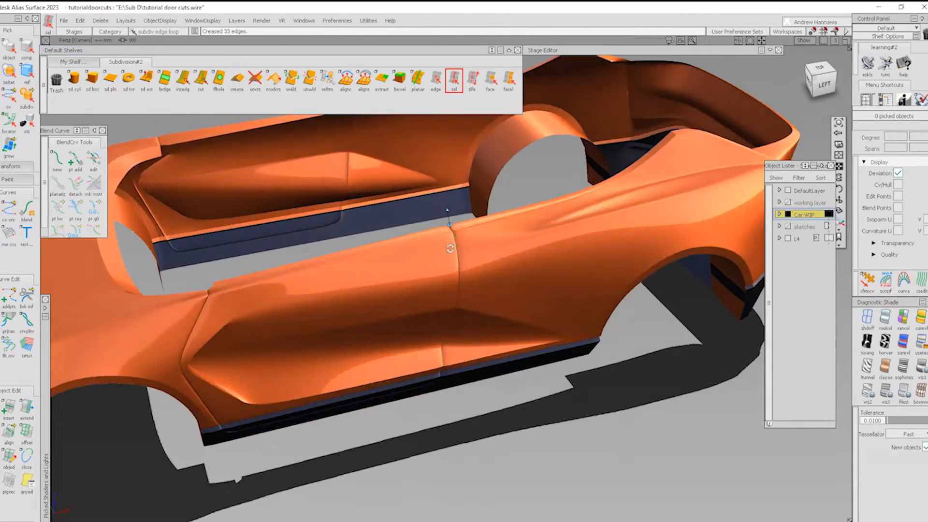
# - Examine the shaded door cuts on the whole body side, from the front wheel arch to the rear one
pyautogui.keyDown('alt'); pyautogui.keyDown('shift'); pyautogui.moveTo(450, 249); pyautogui.dragTo(435, 239); pyautogui.keyUp('shift'); pyautogui.keyUp('alt')
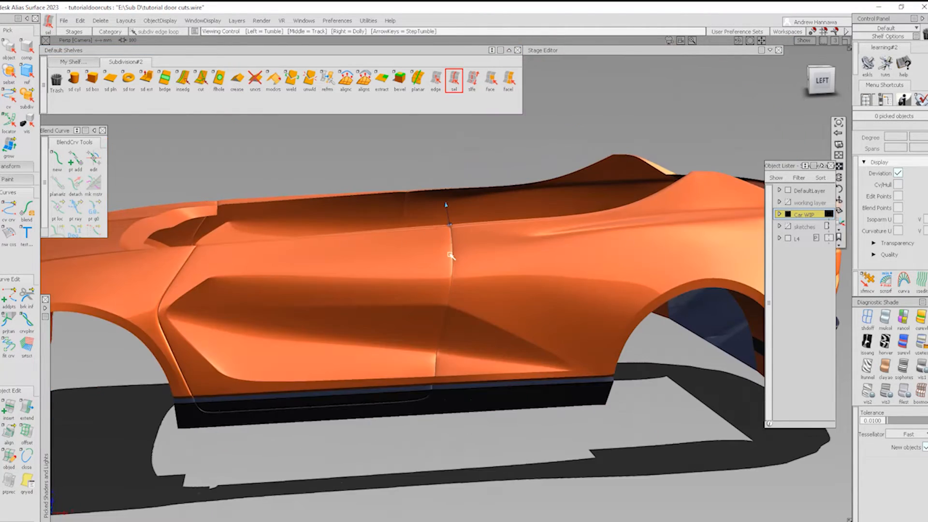
pyautogui.keyDown('alt'); pyautogui.keyDown('shift'); pyautogui.click(452, 258); pyautogui.keyUp('shift'); pyautogui.keyUp('alt')
pyautogui.keyDown('alt'); pyautogui.keyDown('shift'); pyautogui.moveTo(452, 258); pyautogui.dragTo(555, 305, button='right'); pyautogui.keyUp('shift'); pyautogui.keyUp('alt')
pyautogui.keyDown('alt'); pyautogui.keyDown('shift'); pyautogui.moveTo(435, 256); pyautogui.dragTo(464, 260); pyautogui.keyUp('shift'); pyautogui.keyUp('alt')
pyautogui.keyDown('alt'); pyautogui.keyDown('shift'); pyautogui.moveTo(498, 304); pyautogui.dragTo(435, 312, button='right'); pyautogui.keyUp('shift'); pyautogui.keyUp('alt')
pyautogui.keyDown('alt'); pyautogui.keyDown('shift'); pyautogui.moveTo(566, 315); pyautogui.dragTo(669, 295, button='middle'); pyautogui.keyUp('shift'); pyautogui.keyUp('alt')
pyautogui.keyDown('alt'); pyautogui.keyDown('shift'); pyautogui.moveTo(468, 318); pyautogui.dragTo(420, 308, button='right'); pyautogui.keyUp('shift'); pyautogui.keyUp('alt')
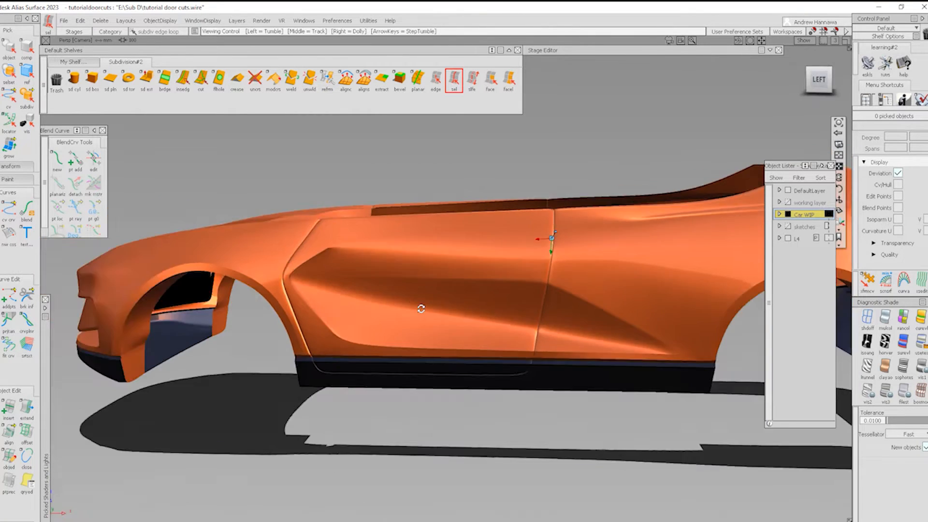
# - Examine the shading close up where the rear door cut crosses the bodyside feature line
pyautogui.keyDown('alt'); pyautogui.keyDown('shift'); pyautogui.moveTo(420, 309); pyautogui.dragTo(540, 305); pyautogui.keyUp('shift'); pyautogui.keyUp('alt')
pyautogui.hotkey('alt', 'v')
pyautogui.keyDown('alt'); pyautogui.keyDown('shift'); pyautogui.moveTo(619, 343); pyautogui.dragTo(540, 325, button='right'); pyautogui.keyUp('shift'); pyautogui.keyUp('alt')
pyautogui.keyDown('alt'); pyautogui.keyDown('shift'); pyautogui.moveTo(541, 326); pyautogui.dragTo(563, 215); pyautogui.keyUp('shift'); pyautogui.keyUp('alt')
pyautogui.keyDown('alt'); pyautogui.keyDown('shift'); pyautogui.moveTo(561, 302); pyautogui.dragTo(527, 282, button='right'); pyautogui.keyUp('shift'); pyautogui.keyUp('alt')
pyautogui.keyDown('alt'); pyautogui.keyDown('shift'); pyautogui.moveTo(527, 282); pyautogui.dragTo(524, 260); pyautogui.keyUp('shift'); pyautogui.keyUp('alt')
pyautogui.hotkey('alt', 'v')
# - Display the car body in box mode around the rear door cut and leave nothing picked
pyautogui.keyDown('alt'); pyautogui.keyDown('shift'); pyautogui.moveTo(477, 242); pyautogui.dragTo(555, 345, button='right'); pyautogui.keyUp('shift'); pyautogui.keyUp('alt')
pyautogui.keyDown('alt'); pyautogui.keyDown('shift'); pyautogui.click(541, 292); pyautogui.keyUp('shift'); pyautogui.keyUp('alt')
pyautogui.click(924, 394)
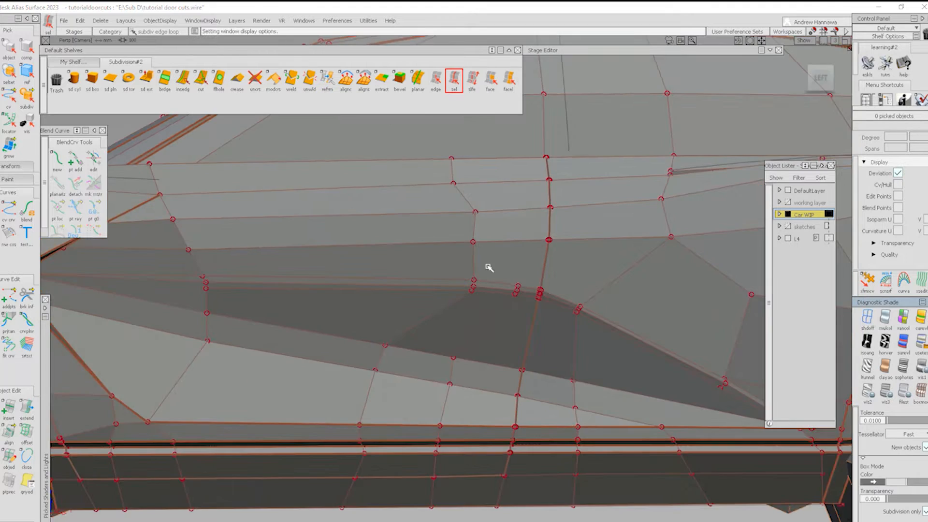
pyautogui.moveTo(488, 268)
pyautogui.keyDown('alt'); pyautogui.keyDown('shift'); pyautogui.mouseDown()
pyautogui.moveTo(488, 319)
pyautogui.moveTo(575, 383)
pyautogui.mouseUp(); pyautogui.keyUp('shift'); pyautogui.keyUp('alt')
pyautogui.click(553, 388)
pyautogui.hotkey('alt', 'h')
pyautogui.keyDown('ctrl'); pyautogui.keyDown('shift'); pyautogui.moveTo(477, 461); pyautogui.dragTo(465, 377); pyautogui.keyUp('shift'); pyautogui.keyUp('ctrl')
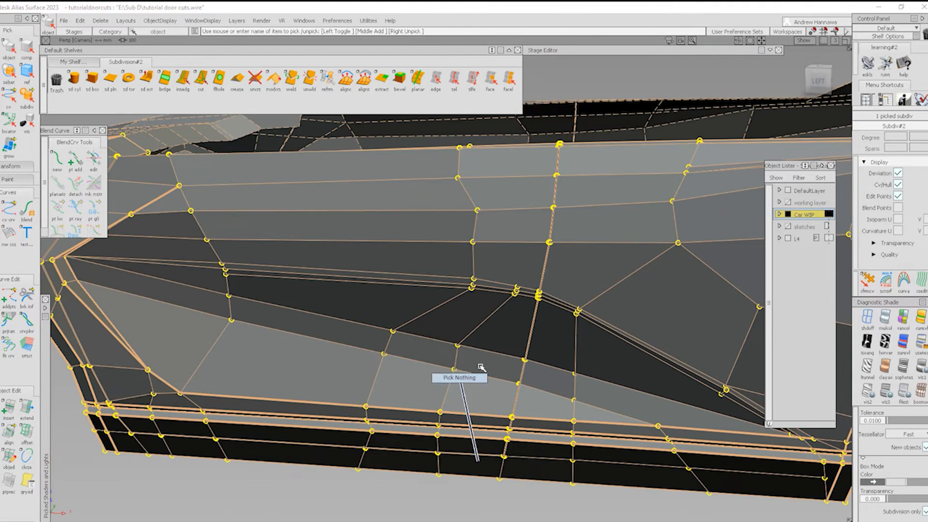
pyautogui.keyDown('alt'); pyautogui.keyDown('shift'); pyautogui.moveTo(501, 310); pyautogui.dragTo(462, 321, button='middle'); pyautogui.keyUp('shift'); pyautogui.keyUp('alt')
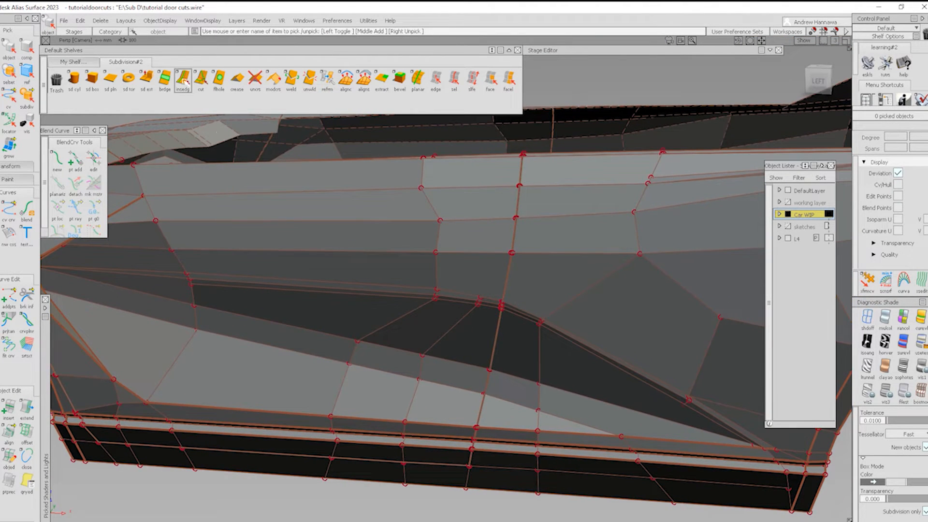
# - Insert a partial supporting edge just behind the rear door cut, across the faces above the feature line
pyautogui.click(183, 80)
pyautogui.scroll(3, 507, 286)
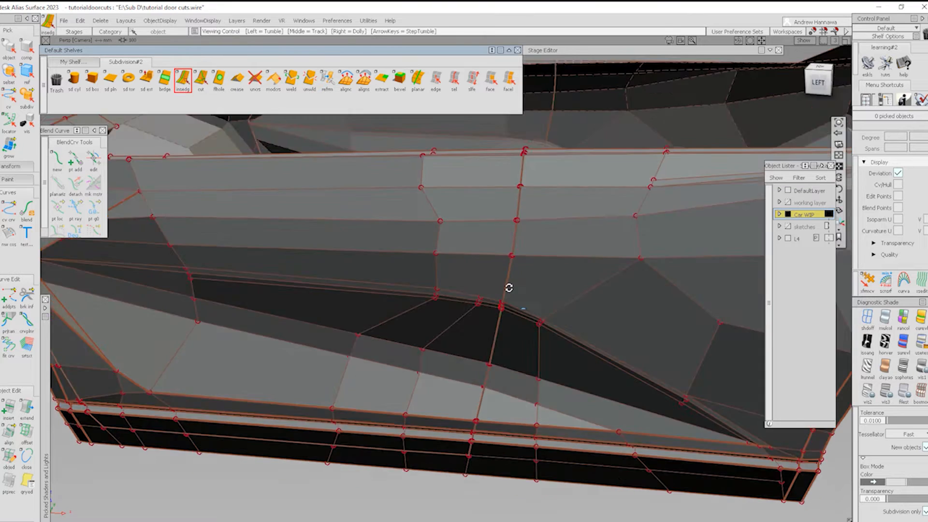
pyautogui.scroll(3, 519, 282)
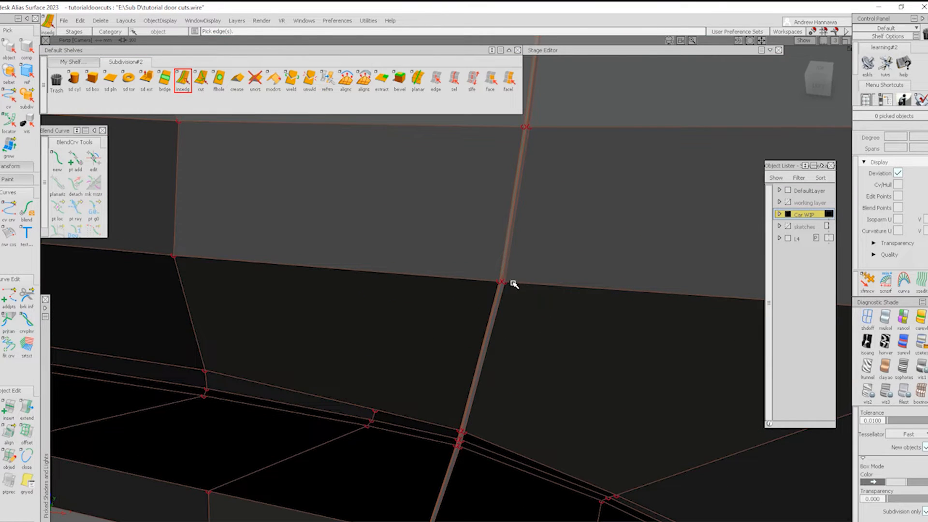
pyautogui.moveTo(513, 284); pyautogui.dragTo(524, 296)
pyautogui.click(398, 336)
# - Examine the smooth shading of the rear door cut around the end of the supporting edge
pyautogui.press('3')
pyautogui.hotkey('alt', 'm')
pyautogui.hotkey('ctrl', 'z')
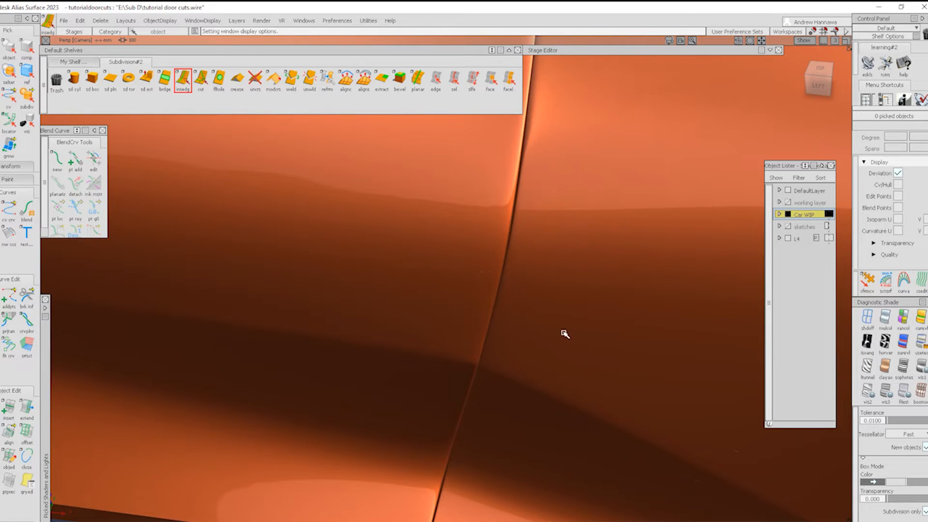
pyautogui.keyDown('alt'); pyautogui.keyDown('shift'); pyautogui.moveTo(564, 334); pyautogui.dragTo(528, 338, button='right'); pyautogui.keyUp('shift'); pyautogui.keyUp('alt')
pyautogui.keyDown('alt'); pyautogui.keyDown('shift'); pyautogui.moveTo(528, 338); pyautogui.dragTo(549, 299); pyautogui.keyUp('shift'); pyautogui.keyUp('alt')
pyautogui.keyDown('alt'); pyautogui.keyDown('shift'); pyautogui.moveTo(549, 298); pyautogui.dragTo(543, 312, button='right'); pyautogui.keyUp('shift'); pyautogui.keyUp('alt')
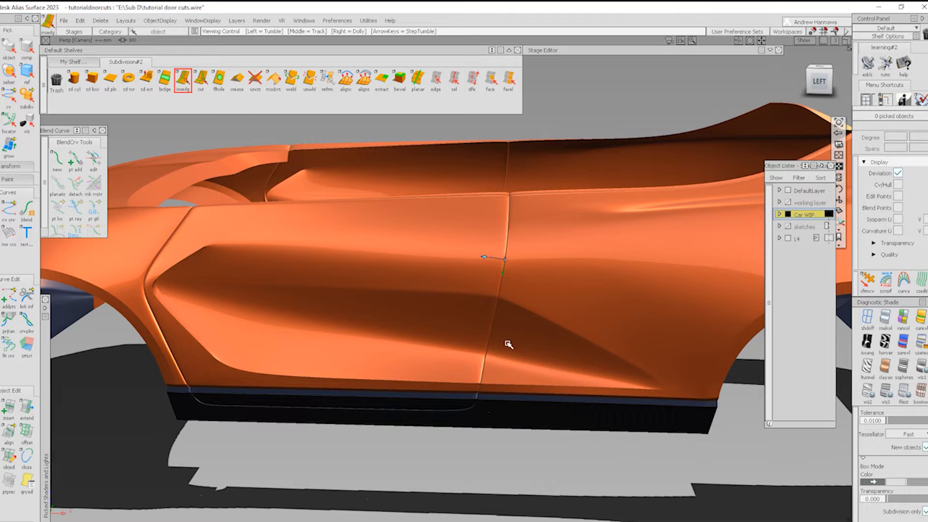
pyautogui.keyDown('alt'); pyautogui.keyDown('shift'); pyautogui.moveTo(498, 290); pyautogui.dragTo(512, 290, button='right'); pyautogui.keyUp('shift'); pyautogui.keyUp('alt')
pyautogui.hotkey('alt', 'm')
pyautogui.keyDown('alt'); pyautogui.keyDown('shift'); pyautogui.moveTo(495, 334); pyautogui.dragTo(504, 293, button='right'); pyautogui.keyUp('shift'); pyautogui.keyUp('alt')
pyautogui.moveTo(511, 284)
pyautogui.mouseDown()
pyautogui.moveTo(503, 288)
pyautogui.moveTo(511, 287)
pyautogui.mouseUp()
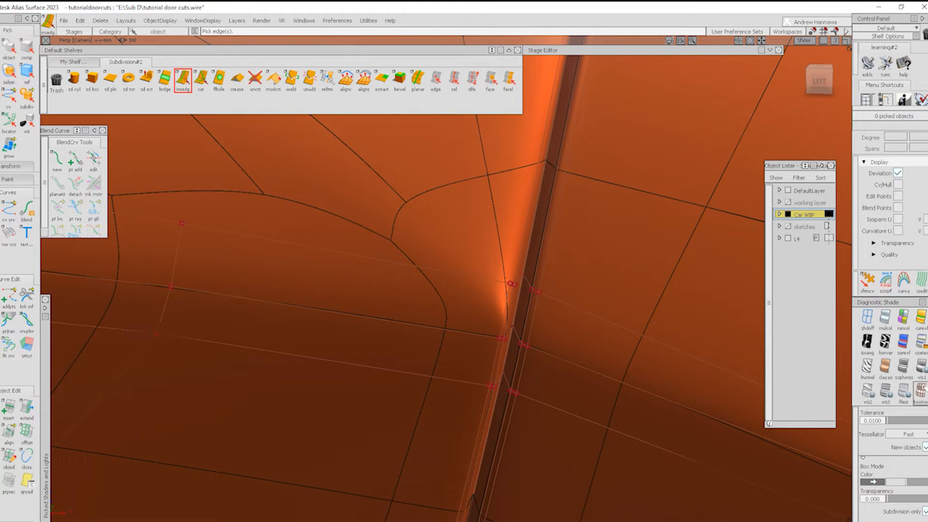
# - Insert a matching partial supporting edge just in front of the rear door cut, across the same upper faces
pyautogui.hotkey('alt', 'm')
pyautogui.keyDown('alt'); pyautogui.keyDown('shift'); pyautogui.moveTo(532, 286); pyautogui.dragTo(507, 290, button='right'); pyautogui.keyUp('shift'); pyautogui.keyUp('alt')
pyautogui.keyDown('alt'); pyautogui.keyDown('shift'); pyautogui.moveTo(507, 290); pyautogui.dragTo(541, 379, button='middle'); pyautogui.keyUp('shift'); pyautogui.keyUp('alt')
pyautogui.keyDown('alt'); pyautogui.keyDown('shift'); pyautogui.moveTo(541, 379); pyautogui.dragTo(492, 340, button='right'); pyautogui.keyUp('shift'); pyautogui.keyUp('alt')
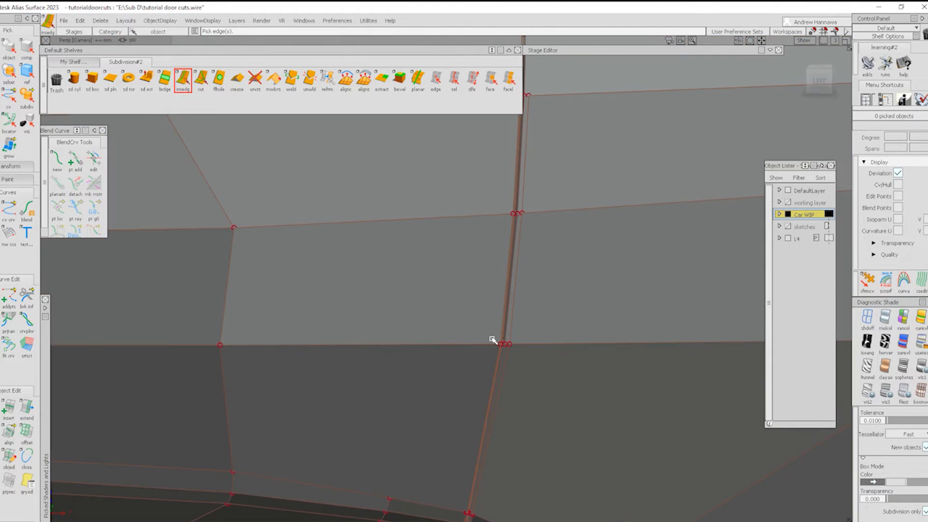
pyautogui.click(498, 345)
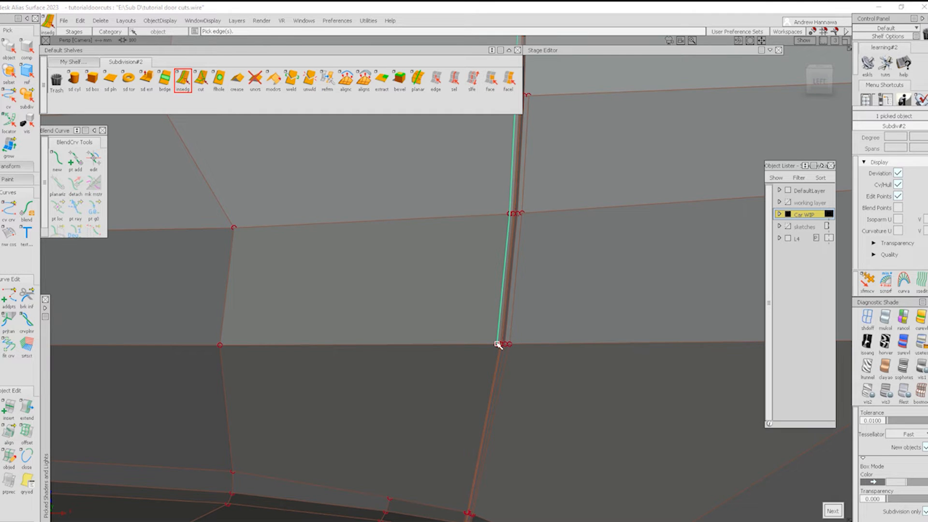
pyautogui.moveTo(388, 499); pyautogui.dragTo(384, 492)
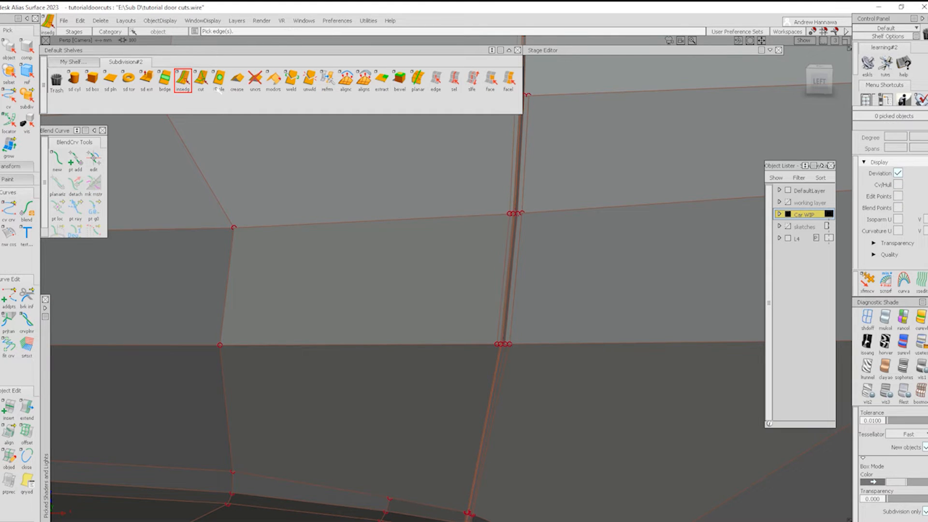
# - Cut a supporting edge beside the rear door cut, from the sill edge up to the end of the partial edge above
pyautogui.click(199, 80)
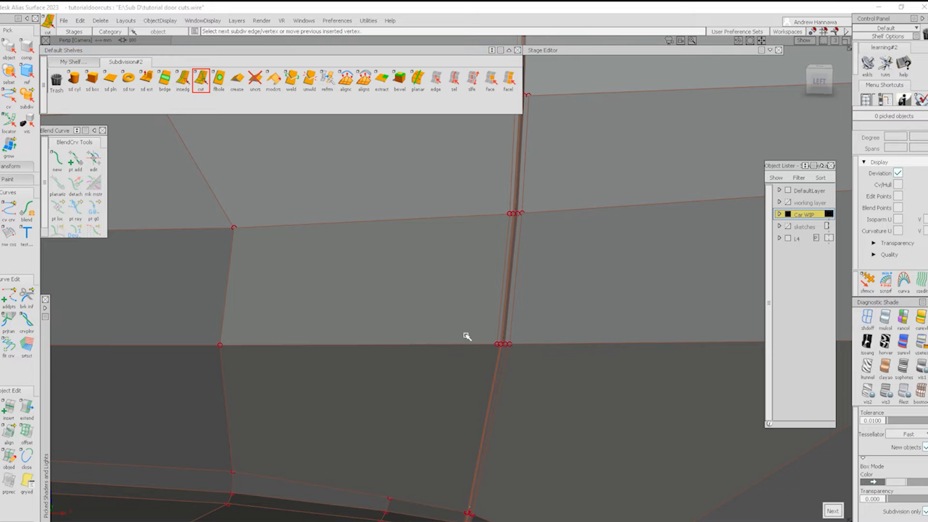
pyautogui.keyDown('alt'); pyautogui.keyDown('shift'); pyautogui.moveTo(479, 488); pyautogui.dragTo(476, 412); pyautogui.keyUp('shift'); pyautogui.keyUp('alt')
pyautogui.click(478, 415)
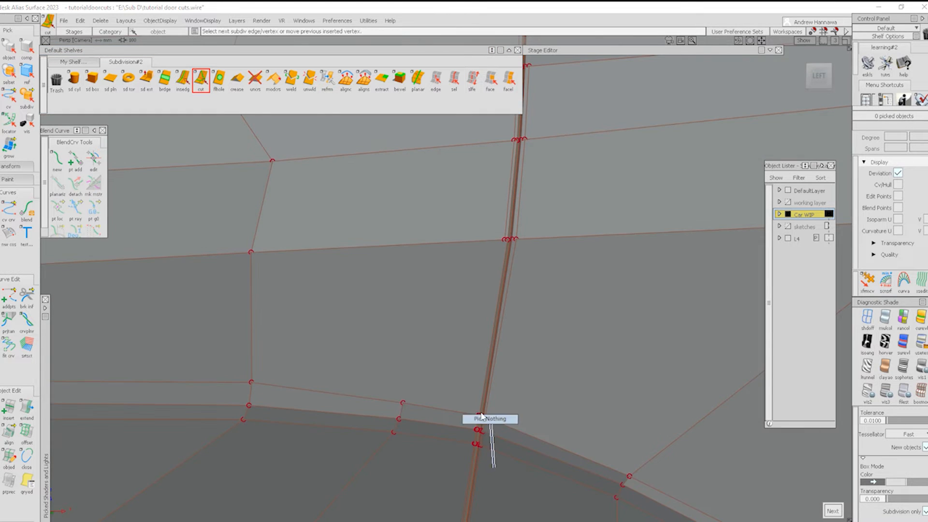
pyautogui.click(486, 419)
pyautogui.click(504, 240)
pyautogui.press('space')
# - Examine the smooth shading of the whole door outline, from the rear door cut round to the front one
pyautogui.keyDown('alt'); pyautogui.keyDown('shift'); pyautogui.moveTo(575, 360); pyautogui.dragTo(398, 390, button='right'); pyautogui.keyUp('shift'); pyautogui.keyUp('alt')
pyautogui.press('2')
pyautogui.keyDown('ctrl'); pyautogui.keyDown('shift'); pyautogui.moveTo(526, 374); pyautogui.dragTo(536, 267, button='right'); pyautogui.keyUp('shift'); pyautogui.keyUp('ctrl')
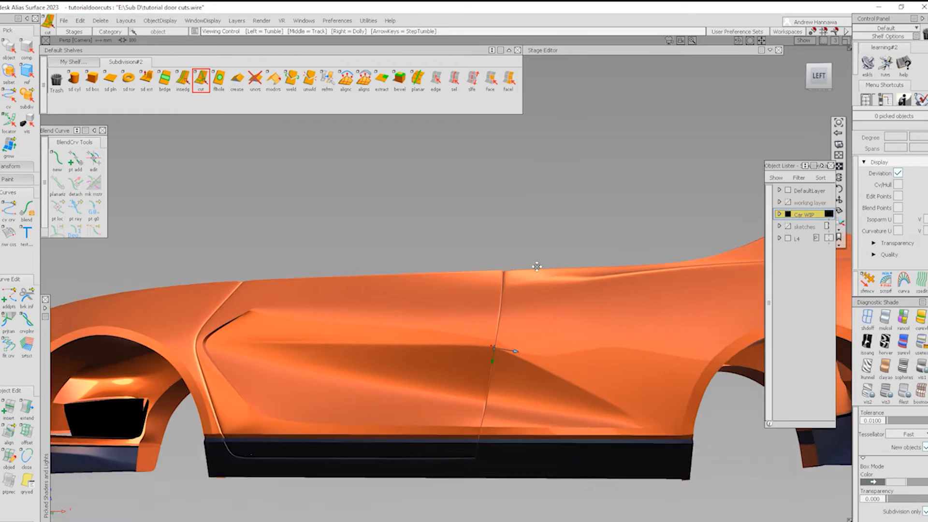
pyautogui.keyDown('alt'); pyautogui.keyDown('shift'); pyautogui.moveTo(537, 267); pyautogui.dragTo(539, 254, button='middle'); pyautogui.keyUp('shift'); pyautogui.keyUp('alt')
pyautogui.keyDown('alt'); pyautogui.keyDown('shift'); pyautogui.click(484, 437); pyautogui.keyUp('shift'); pyautogui.keyUp('alt')
pyautogui.keyDown('alt'); pyautogui.keyDown('shift'); pyautogui.moveTo(484, 436); pyautogui.dragTo(523, 434, button='right'); pyautogui.keyUp('shift'); pyautogui.keyUp('alt')
pyautogui.keyDown('alt'); pyautogui.keyDown('shift'); pyautogui.moveTo(523, 434); pyautogui.dragTo(476, 452); pyautogui.keyUp('shift'); pyautogui.keyUp('alt')
pyautogui.keyDown('ctrl'); pyautogui.keyDown('shift'); pyautogui.moveTo(491, 468); pyautogui.dragTo(411, 355, button='right'); pyautogui.keyUp('shift'); pyautogui.keyUp('ctrl')
pyautogui.keyDown('alt'); pyautogui.keyDown('shift'); pyautogui.moveTo(411, 355); pyautogui.dragTo(458, 500); pyautogui.keyUp('shift'); pyautogui.keyUp('alt')
pyautogui.keyDown('ctrl'); pyautogui.keyDown('shift'); pyautogui.moveTo(457, 501); pyautogui.dragTo(393, 416, button='right'); pyautogui.keyUp('shift'); pyautogui.keyUp('ctrl')
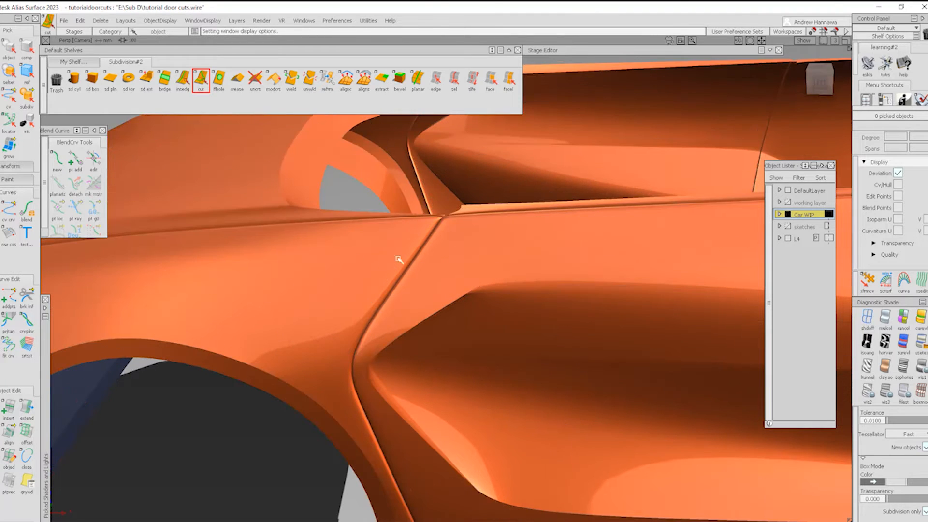
# - Insert a partial supporting edge just ahead of the front door cut, across the side faces below the shoulder line
pyautogui.keyDown('ctrl'); pyautogui.keyDown('shift'); pyautogui.moveTo(495, 336); pyautogui.dragTo(437, 257, button='right'); pyautogui.keyUp('shift'); pyautogui.keyUp('ctrl')
pyautogui.keyDown('alt'); pyautogui.keyDown('shift'); pyautogui.moveTo(439, 258); pyautogui.dragTo(540, 342); pyautogui.keyUp('shift'); pyautogui.keyUp('alt')
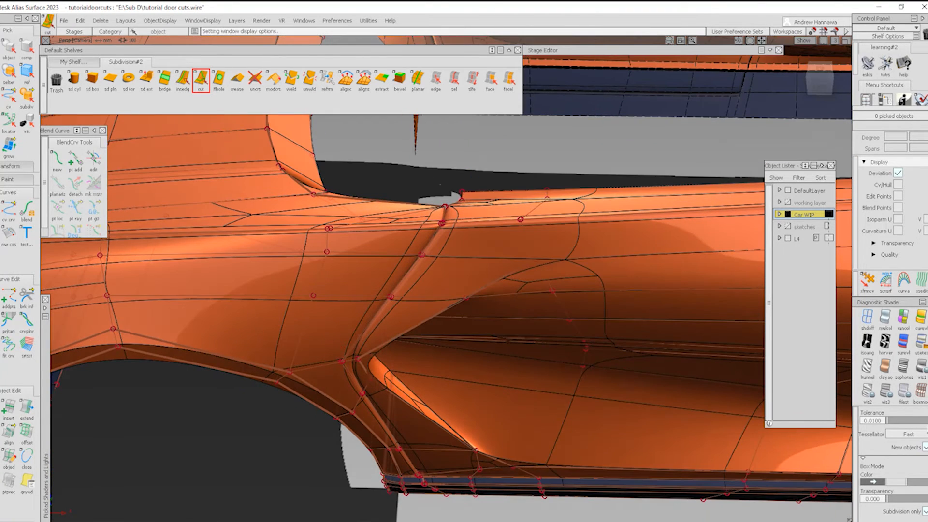
pyautogui.press('1')
pyautogui.click(182, 80)
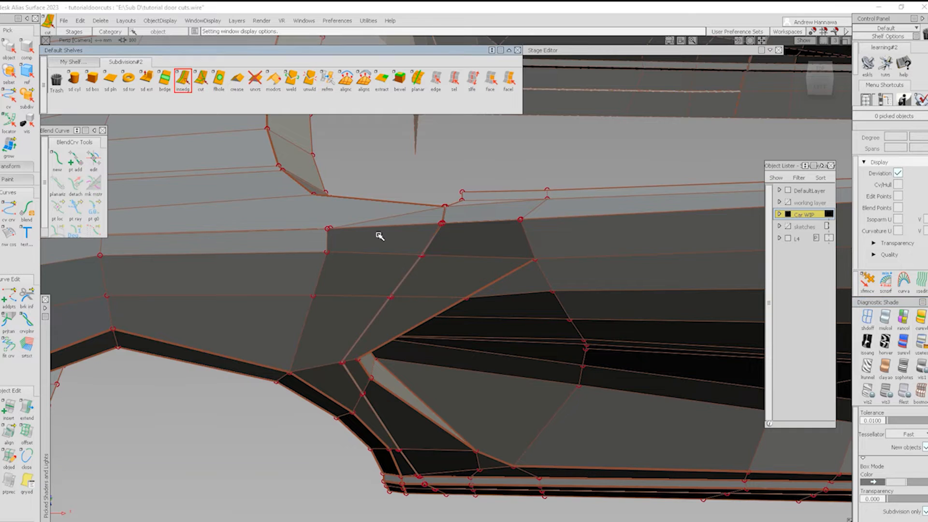
pyautogui.keyDown('alt'); pyautogui.keyDown('shift'); pyautogui.moveTo(435, 221); pyautogui.dragTo(528, 236, button='right'); pyautogui.keyUp('shift'); pyautogui.keyUp('alt')
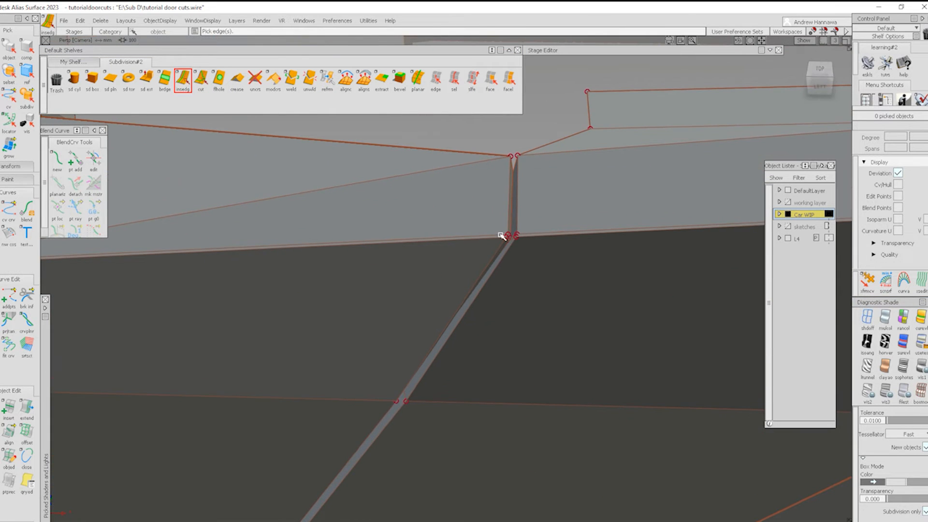
pyautogui.keyDown('alt'); pyautogui.keyDown('shift'); pyautogui.moveTo(508, 337); pyautogui.dragTo(597, 310, button='right'); pyautogui.keyUp('shift'); pyautogui.keyUp('alt')
pyautogui.click(603, 281)
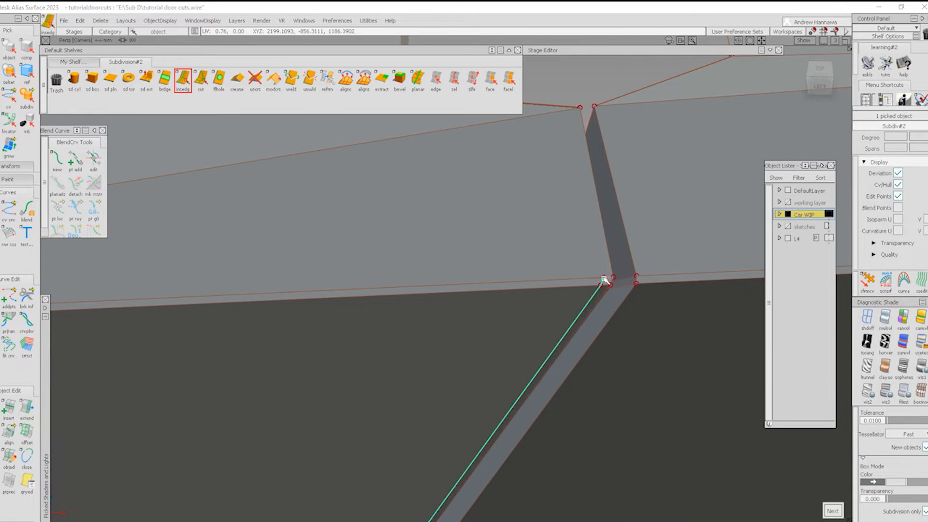
pyautogui.moveTo(603, 278); pyautogui.dragTo(599, 279)
pyautogui.press('space')
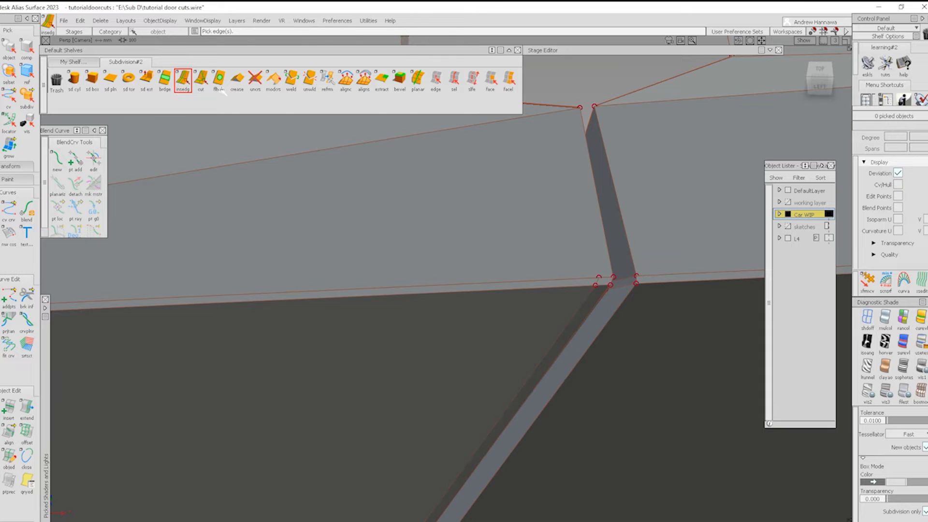
# - Cut the front supporting edge onward from its upper end across the fender's top face to the cockpit opening's edge
pyautogui.click(203, 82)
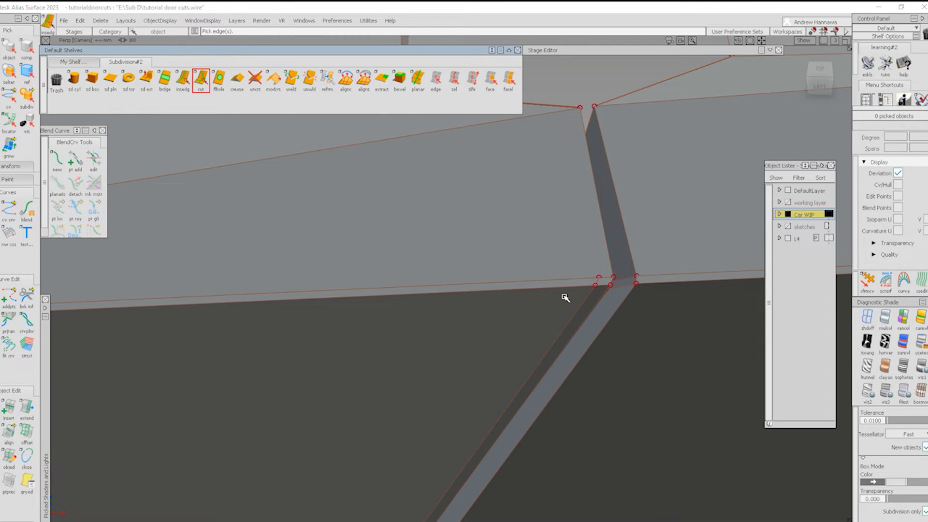
pyautogui.click(594, 273)
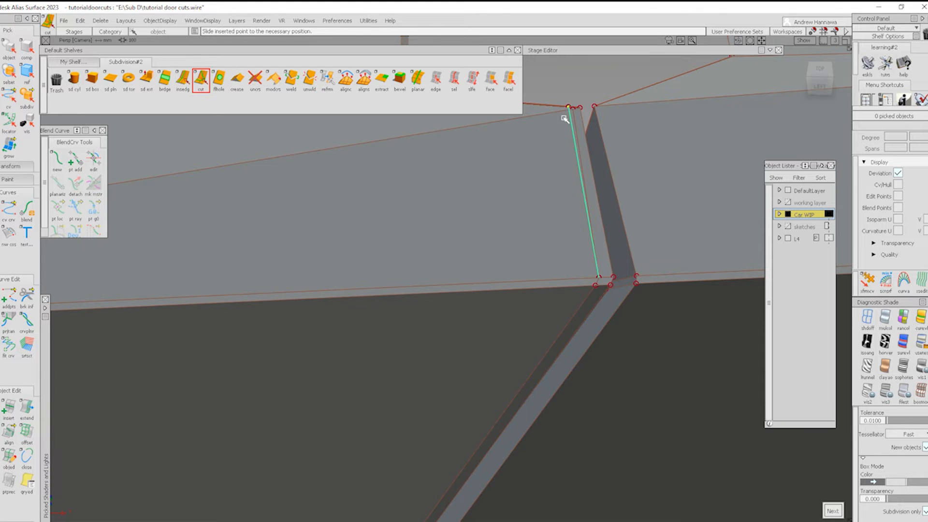
pyautogui.hotkey('alt', 'shift')
pyautogui.keyDown('alt'); pyautogui.keyDown('shift'); pyautogui.moveTo(580, 161); pyautogui.dragTo(619, 311); pyautogui.keyUp('shift'); pyautogui.keyUp('alt')
pyautogui.click(626, 226)
# - Cut a diagonal edge across the fender's top face, parallel to the existing one, from the supporting edge's upper end to the shoulder line
pyautogui.keyDown('alt'); pyautogui.keyDown('shift'); pyautogui.moveTo(563, 247); pyautogui.dragTo(387, 256, button='right'); pyautogui.keyUp('shift'); pyautogui.keyUp('alt')
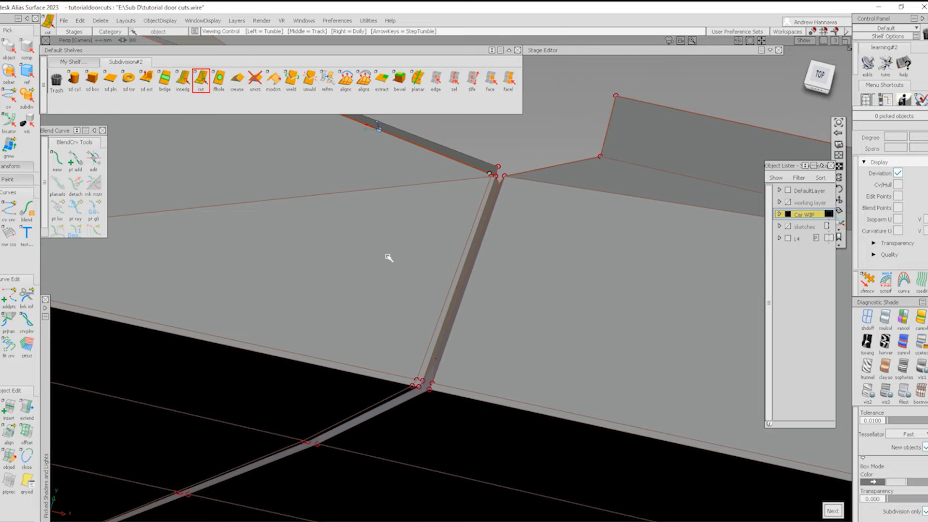
pyautogui.keyDown('alt'); pyautogui.keyDown('shift'); pyautogui.moveTo(387, 257); pyautogui.dragTo(524, 271, button='middle'); pyautogui.keyUp('shift'); pyautogui.keyUp('alt')
pyautogui.keyDown('alt'); pyautogui.keyDown('shift'); pyautogui.moveTo(241, 280); pyautogui.dragTo(183, 285, button='right'); pyautogui.keyUp('shift'); pyautogui.keyUp('alt')
pyautogui.keyDown('alt'); pyautogui.keyDown('shift'); pyautogui.moveTo(329, 348); pyautogui.dragTo(394, 323, button='middle'); pyautogui.keyUp('shift'); pyautogui.keyUp('alt')
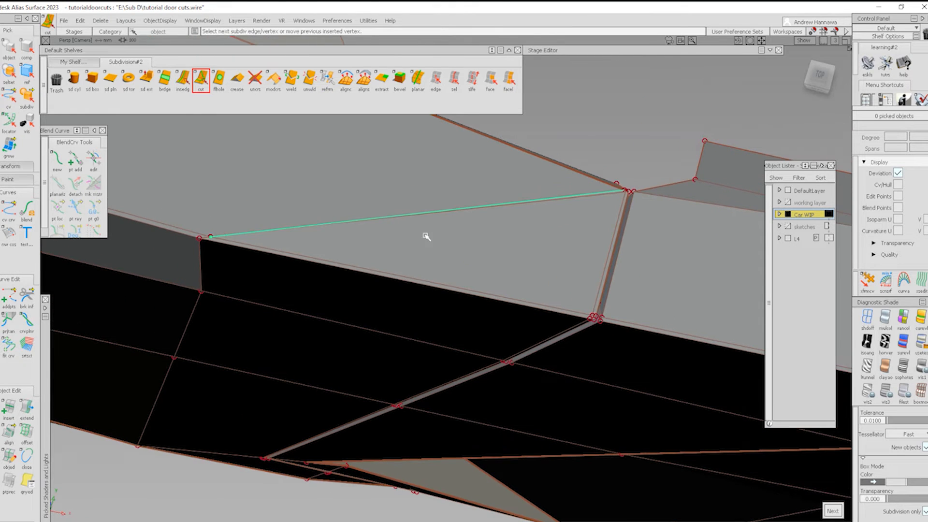
pyautogui.hotkey('alt', 'shift')
pyautogui.keyDown('alt'); pyautogui.keyDown('shift'); pyautogui.moveTo(665, 273); pyautogui.dragTo(678, 253, button='right'); pyautogui.keyUp('shift'); pyautogui.keyUp('alt')
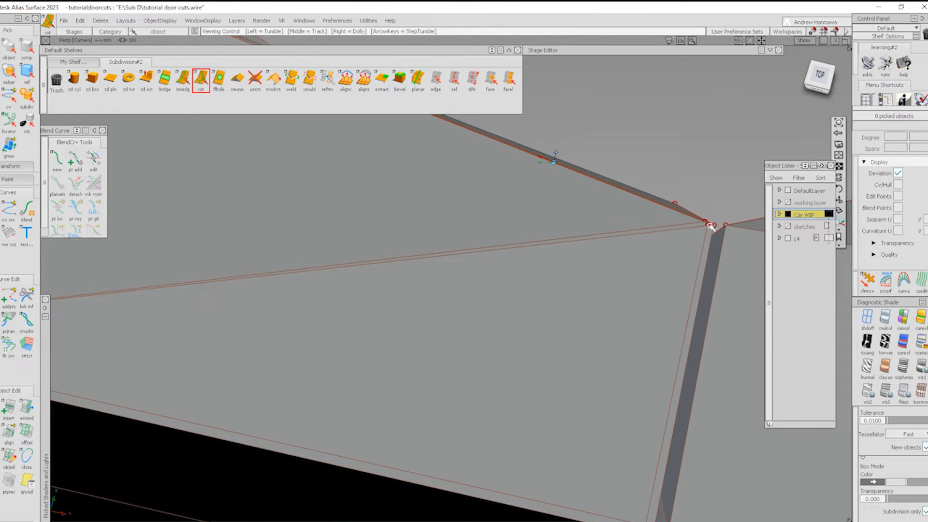
# - Delete the redundant original diagonal edge running to the upper corner of the front door cut
pyautogui.keyDown('alt'); pyautogui.keyDown('shift'); pyautogui.moveTo(718, 285); pyautogui.dragTo(600, 299); pyautogui.keyUp('shift'); pyautogui.keyUp('alt')
pyautogui.click(438, 84)
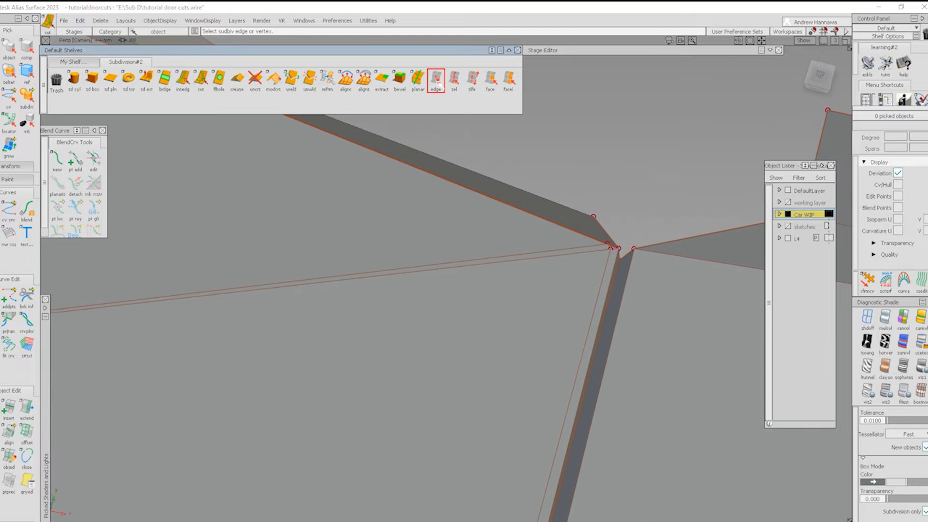
pyautogui.click(604, 252)
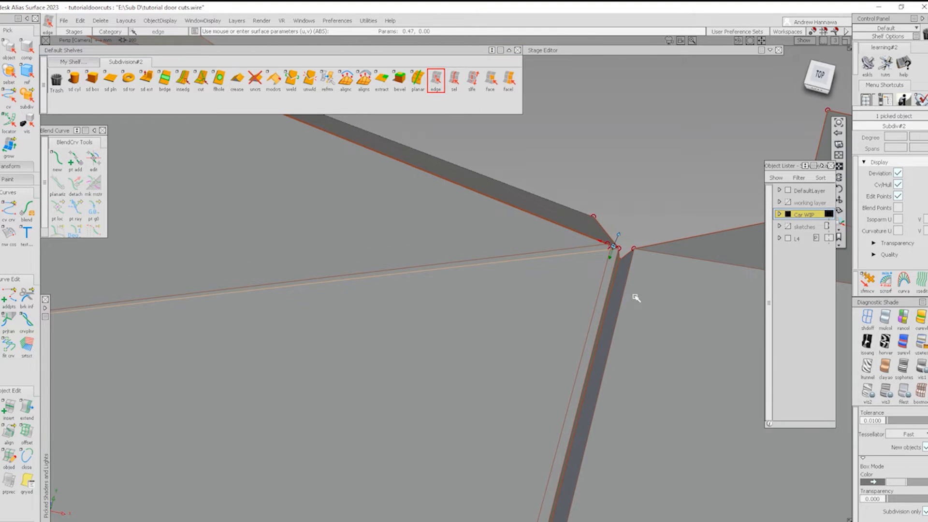
pyautogui.keyDown('alt'); pyautogui.keyDown('shift'); pyautogui.moveTo(636, 298); pyautogui.dragTo(624, 259, button='right'); pyautogui.keyUp('shift'); pyautogui.keyUp('alt')
pyautogui.press('Delete')
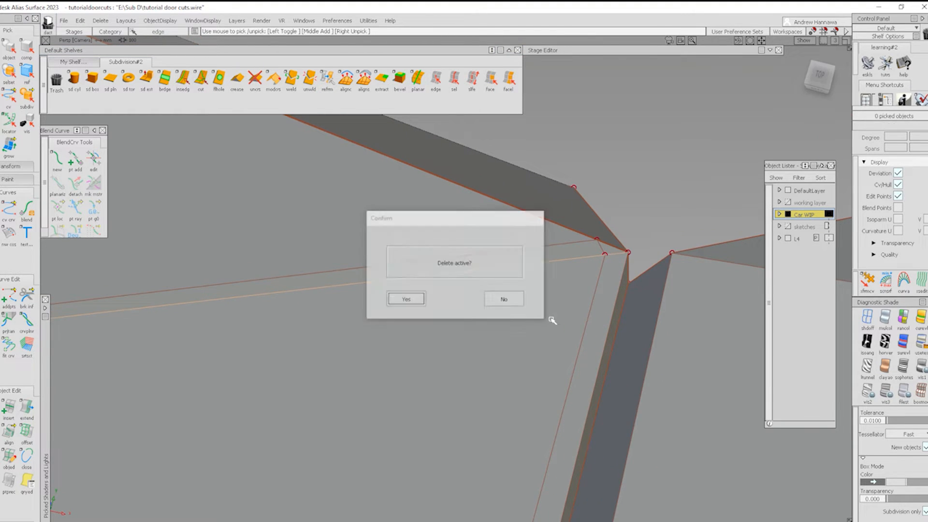
pyautogui.press('Return')
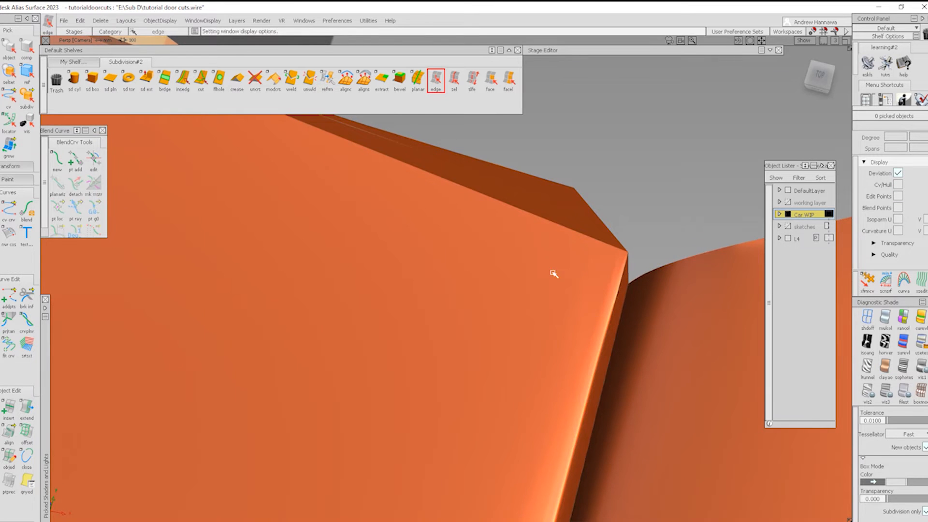
# - Examine the smooth shading of the front door cut from its upper end down to the sill corner
pyautogui.keyDown('alt'); pyautogui.keyDown('shift'); pyautogui.moveTo(554, 274); pyautogui.dragTo(607, 331, button='right'); pyautogui.keyUp('shift'); pyautogui.keyUp('alt')
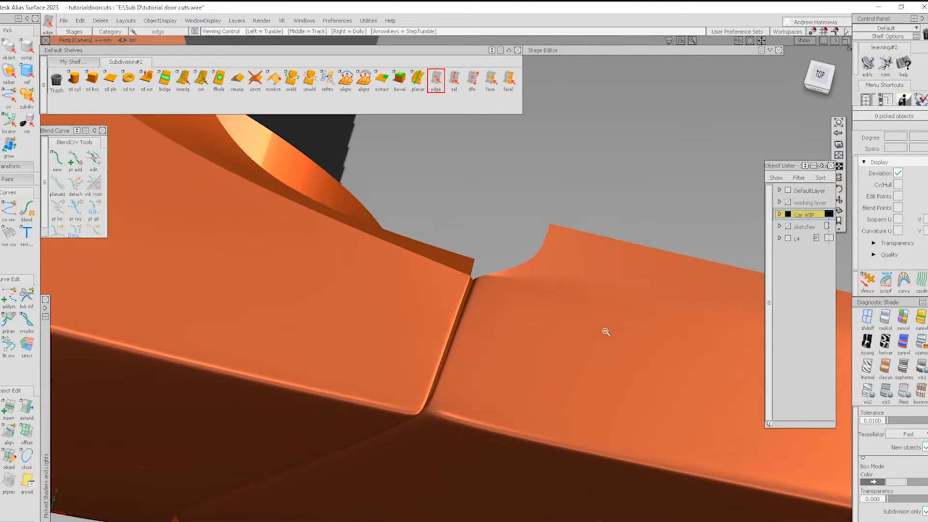
pyautogui.moveTo(607, 332)
pyautogui.keyDown('alt'); pyautogui.keyDown('shift'); pyautogui.mouseDown()
pyautogui.moveTo(491, 282)
pyautogui.moveTo(488, 394)
pyautogui.moveTo(495, 385)
pyautogui.moveTo(476, 459)
pyautogui.moveTo(475, 424)
pyautogui.mouseUp(); pyautogui.keyUp('shift'); pyautogui.keyUp('alt')
pyautogui.keyDown('alt'); pyautogui.keyDown('shift'); pyautogui.moveTo(475, 424); pyautogui.dragTo(528, 433, button='right'); pyautogui.keyUp('shift'); pyautogui.keyUp('alt')
pyautogui.keyDown('alt'); pyautogui.keyDown('shift'); pyautogui.moveTo(528, 433); pyautogui.dragTo(517, 393, button='middle'); pyautogui.keyUp('shift'); pyautogui.keyUp('alt')
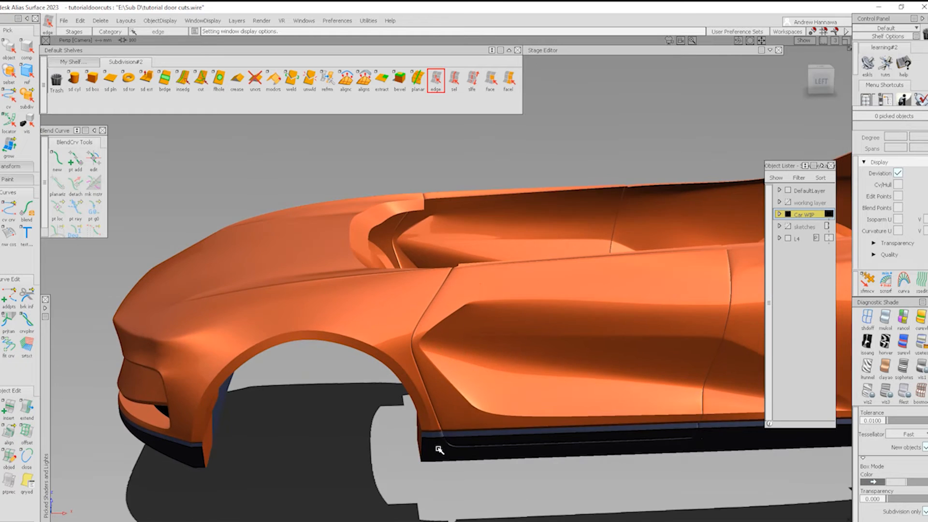
pyautogui.keyDown('alt'); pyautogui.keyDown('shift'); pyautogui.moveTo(448, 453); pyautogui.dragTo(558, 509, button='right'); pyautogui.keyUp('shift'); pyautogui.keyUp('alt')
pyautogui.hotkey('ctrl', 'm')
pyautogui.keyDown('alt'); pyautogui.keyDown('shift'); pyautogui.moveTo(453, 430); pyautogui.dragTo(466, 416); pyautogui.keyUp('shift'); pyautogui.keyUp('alt')
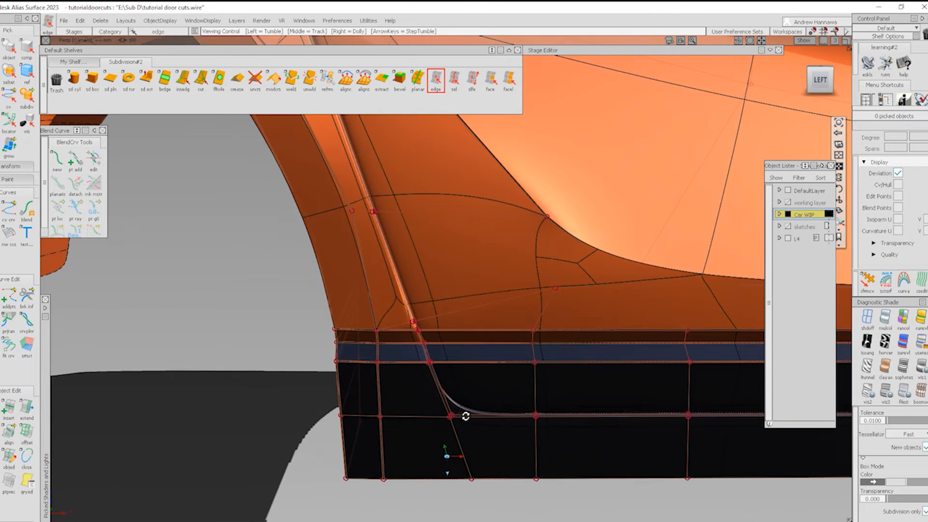
pyautogui.keyDown('alt'); pyautogui.keyDown('shift'); pyautogui.moveTo(399, 312); pyautogui.dragTo(399, 334, button='middle'); pyautogui.keyUp('shift'); pyautogui.keyUp('alt')
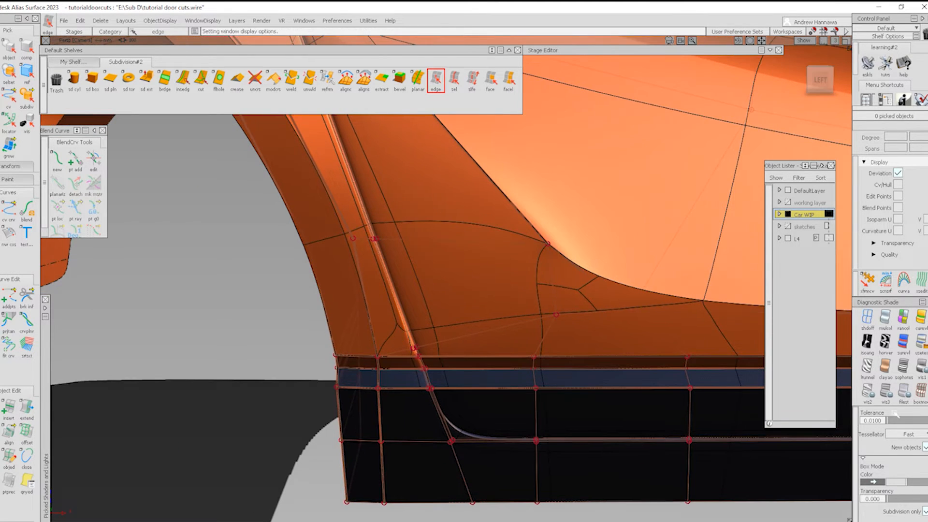
# - Display the car body in box mode around the front door cut where it crosses the sill step
pyautogui.click(920, 390)
pyautogui.keyDown('alt'); pyautogui.keyDown('shift'); pyautogui.moveTo(476, 403); pyautogui.dragTo(459, 378); pyautogui.keyUp('shift'); pyautogui.keyUp('alt')
pyautogui.keyDown('alt'); pyautogui.keyDown('shift'); pyautogui.moveTo(409, 370); pyautogui.dragTo(437, 375, button='right'); pyautogui.keyUp('shift'); pyautogui.keyUp('alt')
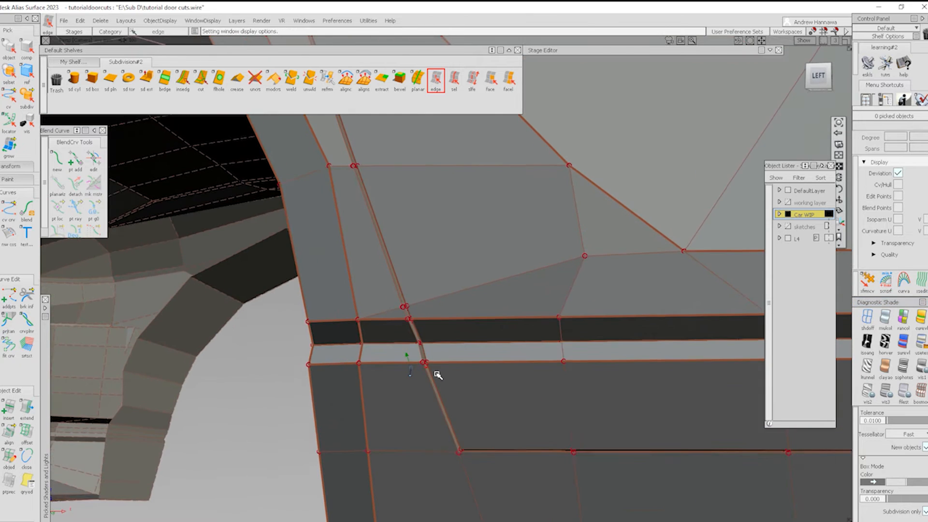
pyautogui.keyDown('alt'); pyautogui.keyDown('shift'); pyautogui.moveTo(360, 264); pyautogui.dragTo(441, 325, button='middle'); pyautogui.keyUp('shift'); pyautogui.keyUp('alt')
pyautogui.keyDown('alt'); pyautogui.keyDown('shift'); pyautogui.moveTo(461, 413); pyautogui.dragTo(511, 450, button='right'); pyautogui.keyUp('shift'); pyautogui.keyUp('alt')
pyautogui.moveTo(466, 375)
pyautogui.keyDown('alt'); pyautogui.keyDown('shift'); pyautogui.mouseDown(button='middle')
pyautogui.moveTo(487, 454)
pyautogui.moveTo(464, 273)
pyautogui.mouseUp(button='middle'); pyautogui.keyUp('shift'); pyautogui.keyUp('alt')
pyautogui.keyDown('alt'); pyautogui.keyDown('shift'); pyautogui.moveTo(534, 457); pyautogui.dragTo(466, 240, button='middle'); pyautogui.keyUp('shift'); pyautogui.keyUp('alt')
pyautogui.keyDown('alt'); pyautogui.keyDown('shift'); pyautogui.moveTo(555, 366); pyautogui.dragTo(517, 233, button='middle'); pyautogui.keyUp('shift'); pyautogui.keyUp('alt')
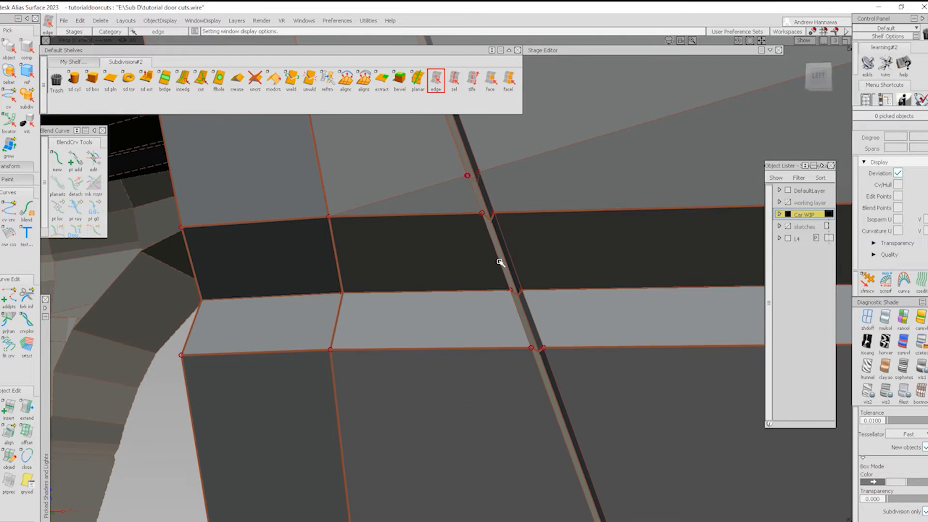
pyautogui.keyDown('alt'); pyautogui.keyDown('shift'); pyautogui.moveTo(535, 322); pyautogui.dragTo(485, 263); pyautogui.keyUp('shift'); pyautogui.keyUp('alt')
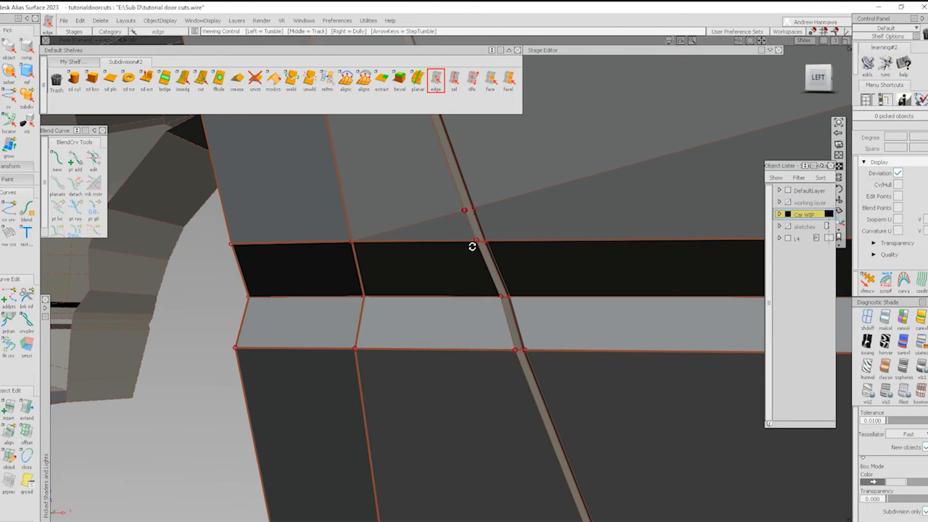
pyautogui.keyDown('alt'); pyautogui.keyDown('shift'); pyautogui.moveTo(472, 246); pyautogui.dragTo(498, 275, button='right'); pyautogui.keyUp('shift'); pyautogui.keyUp('alt')
pyautogui.click(187, 79)
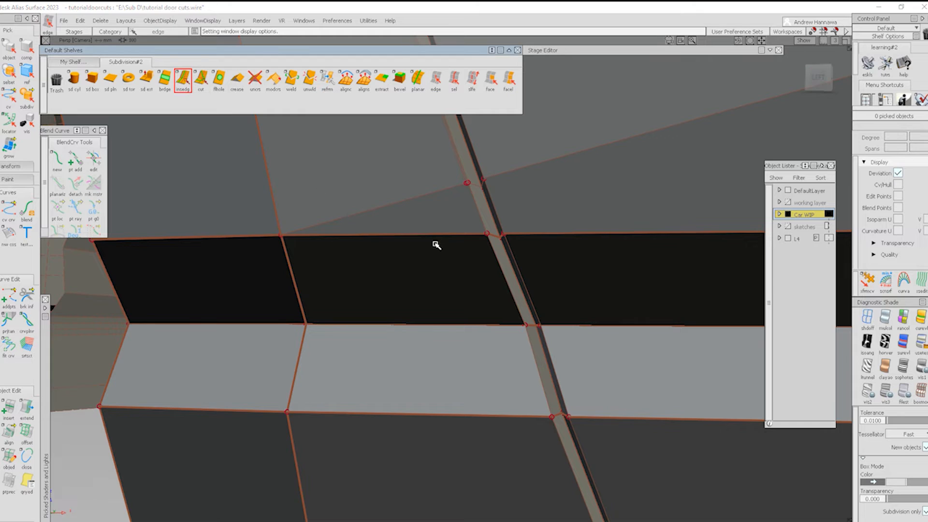
pyautogui.click(483, 235)
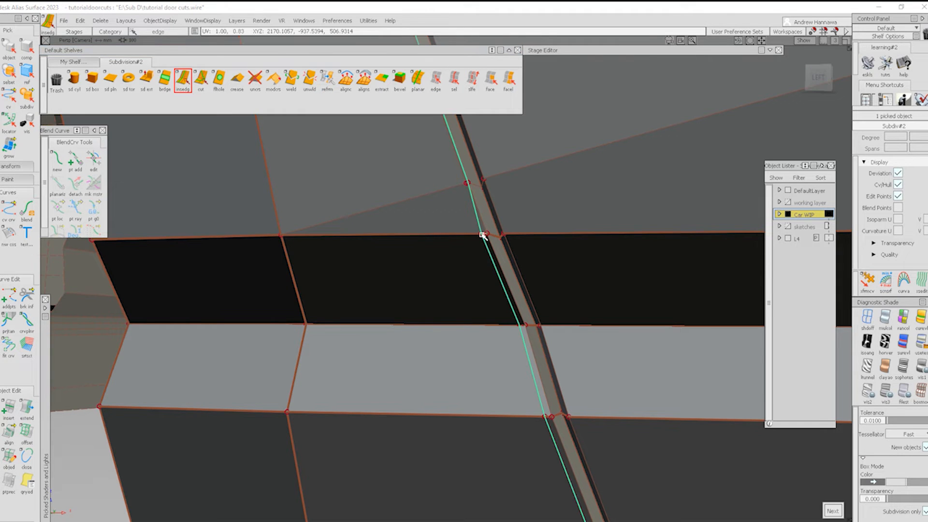
pyautogui.moveTo(482, 235); pyautogui.dragTo(485, 237)
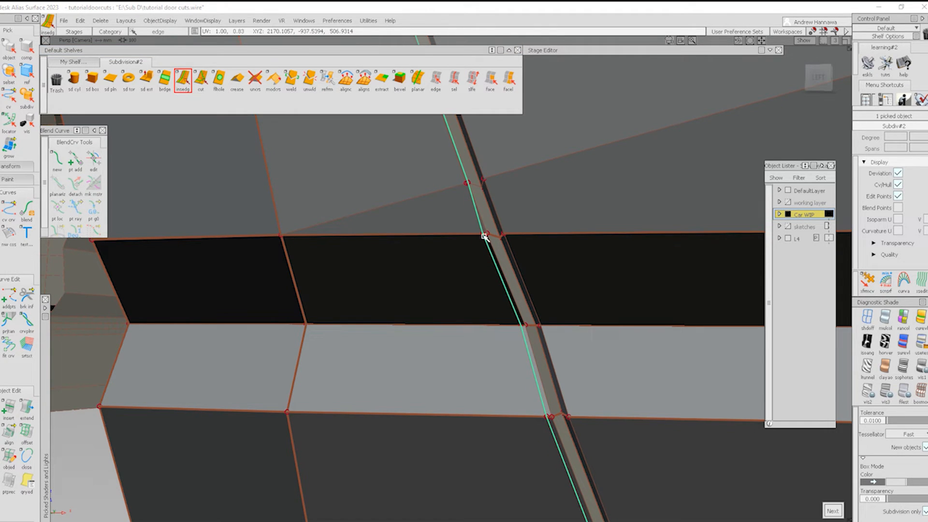
# - Cut a short edge from the vertex on the front door cut down to a point just ahead of it on the sill's upper edge
pyautogui.click(200, 80)
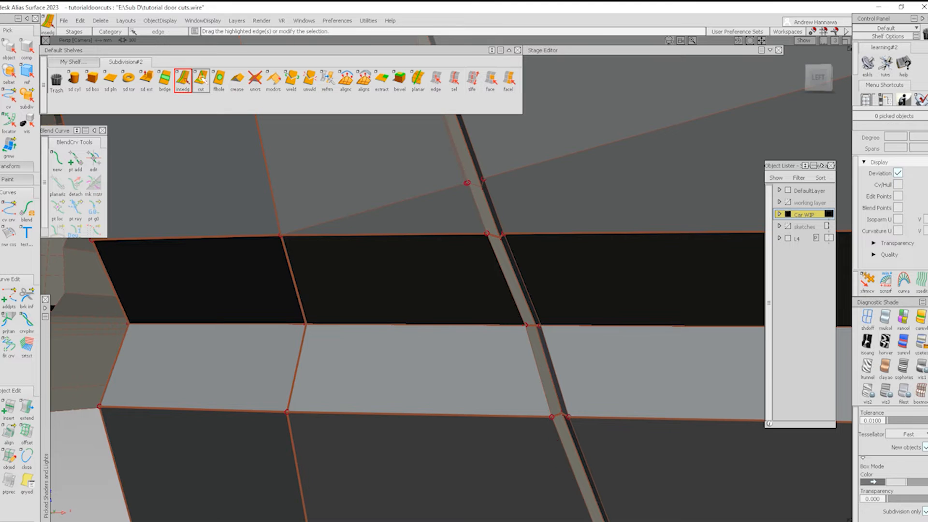
pyautogui.click(458, 192)
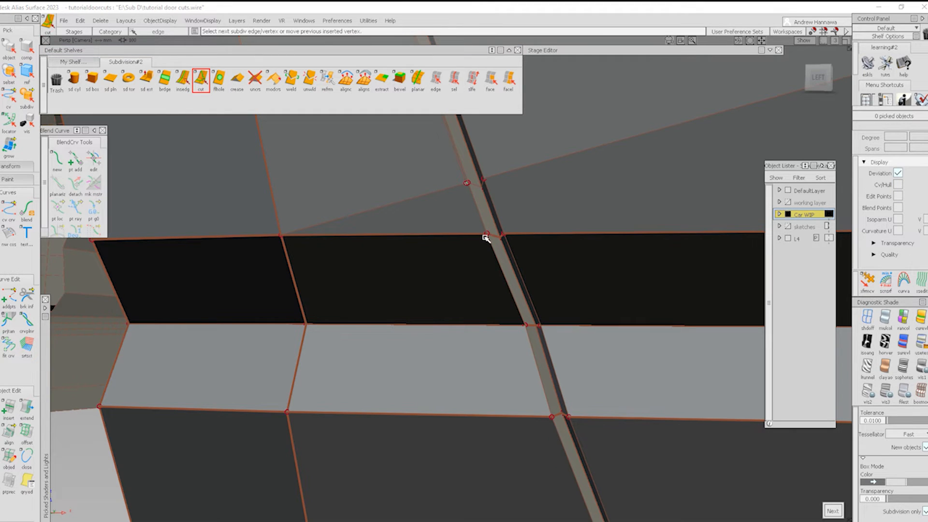
pyautogui.click(481, 235)
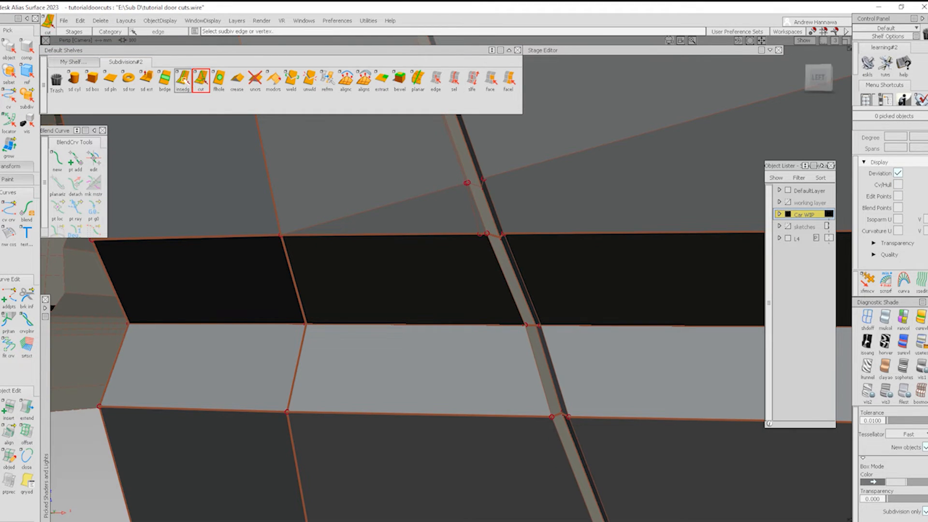
# - Insert a supporting edge just ahead of the front door cut, from the sill step's inner crease down across the lower sill faces
pyautogui.click(183, 80)
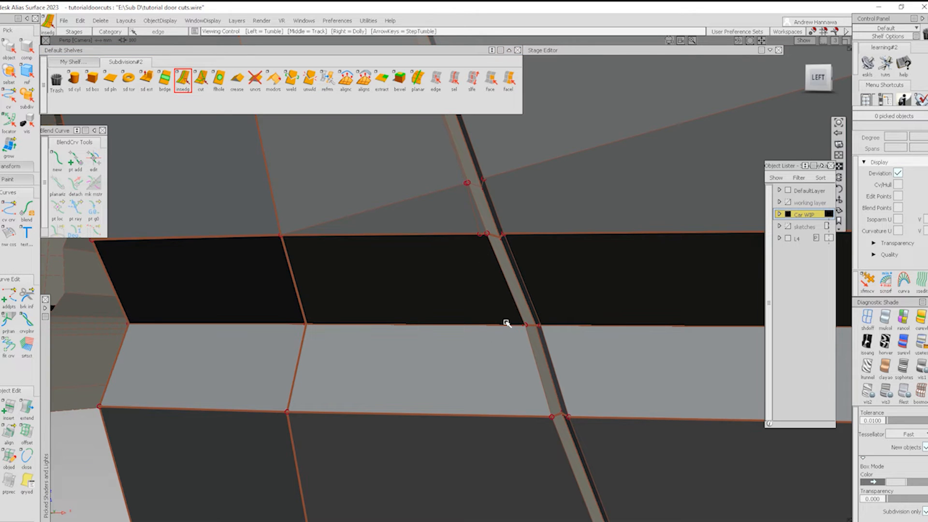
pyautogui.keyDown('alt'); pyautogui.keyDown('shift'); pyautogui.moveTo(501, 356); pyautogui.dragTo(482, 219); pyautogui.keyUp('shift'); pyautogui.keyUp('alt')
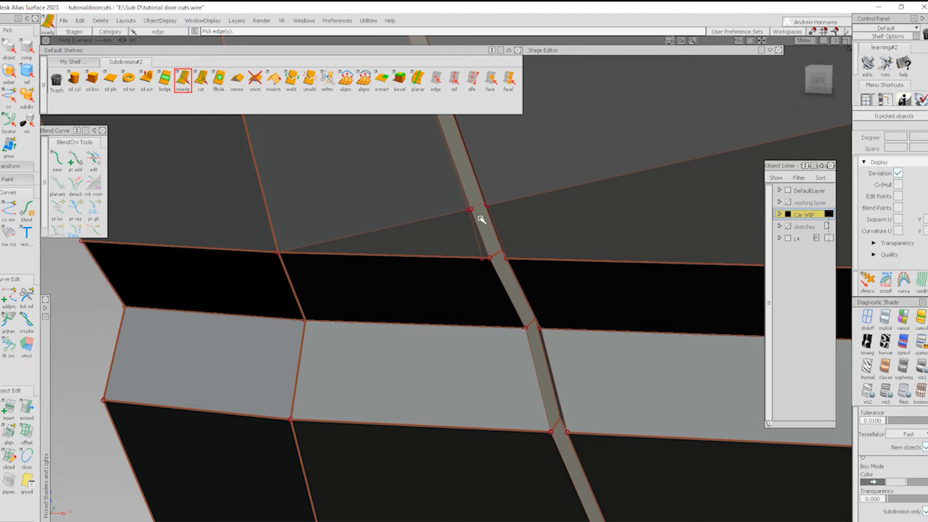
pyautogui.click(517, 331)
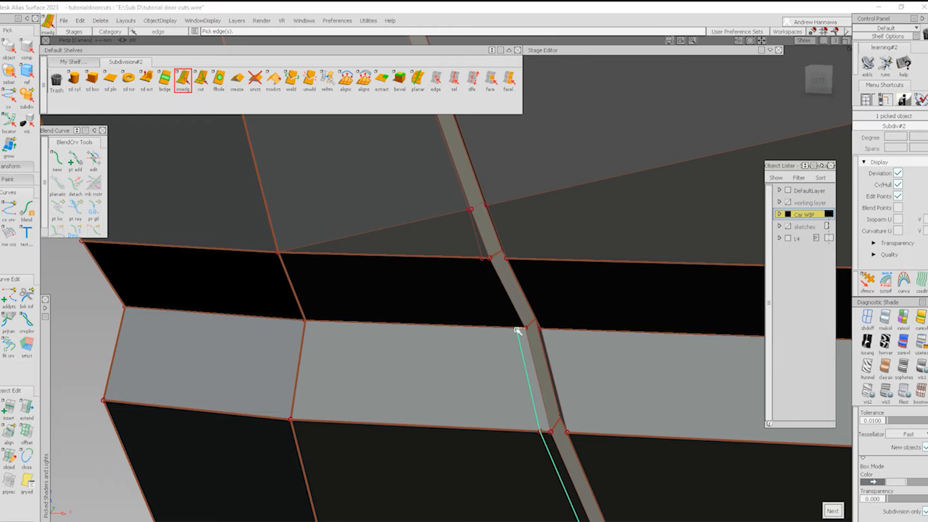
pyautogui.click(184, 81)
pyautogui.click(199, 85)
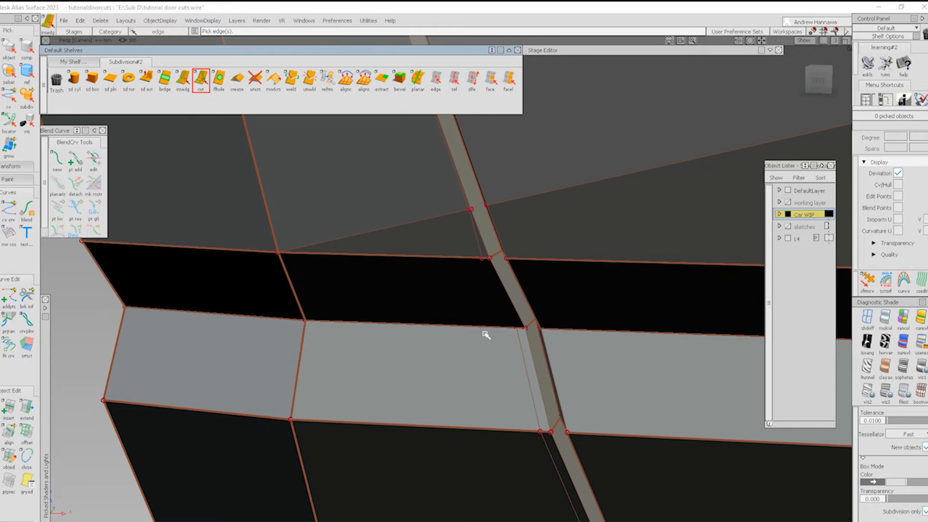
# - Insert a supporting edge just behind the front door cut, running from the sill step down across the lower sill faces
pyautogui.keyDown('alt'); pyautogui.keyDown('shift'); pyautogui.moveTo(501, 431); pyautogui.dragTo(602, 425, button='right'); pyautogui.keyUp('shift'); pyautogui.keyUp('alt')
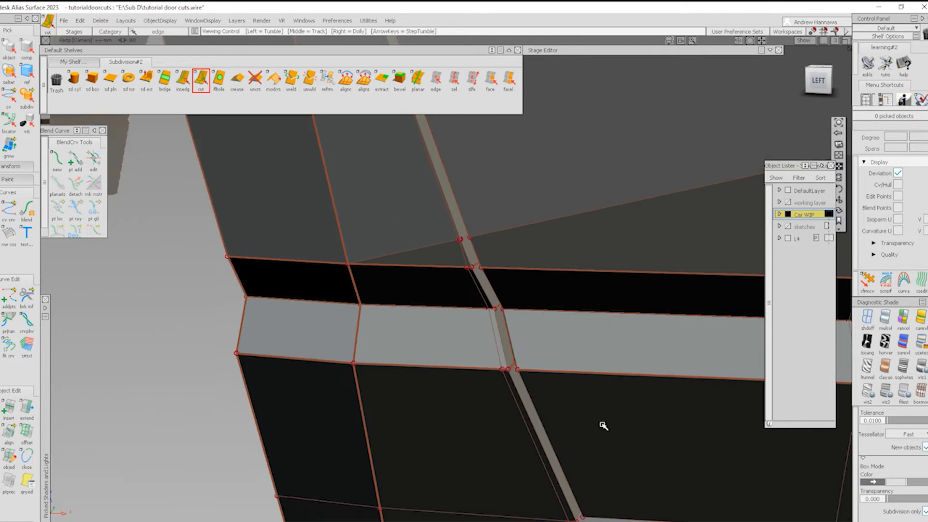
pyautogui.keyDown('alt'); pyautogui.keyDown('shift'); pyautogui.moveTo(603, 425); pyautogui.dragTo(582, 368, button='middle'); pyautogui.keyUp('shift'); pyautogui.keyUp('alt')
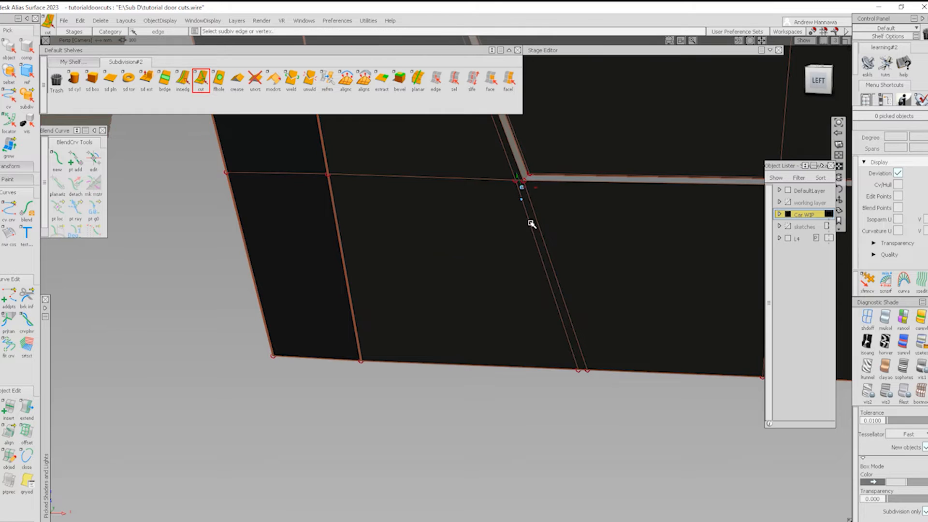
pyautogui.keyDown('alt'); pyautogui.keyDown('shift'); pyautogui.moveTo(531, 223); pyautogui.dragTo(518, 292, button='middle'); pyautogui.keyUp('shift'); pyautogui.keyUp('alt')
pyautogui.keyDown('alt'); pyautogui.keyDown('shift'); pyautogui.moveTo(518, 292); pyautogui.dragTo(526, 265); pyautogui.keyUp('shift'); pyautogui.keyUp('alt')
pyautogui.keyDown('alt'); pyautogui.keyDown('shift'); pyautogui.moveTo(525, 264); pyautogui.dragTo(503, 294, button='middle'); pyautogui.keyUp('shift'); pyautogui.keyUp('alt')
pyautogui.keyDown('alt'); pyautogui.keyDown('shift'); pyautogui.moveTo(503, 294); pyautogui.dragTo(485, 358); pyautogui.keyUp('shift'); pyautogui.keyUp('alt')
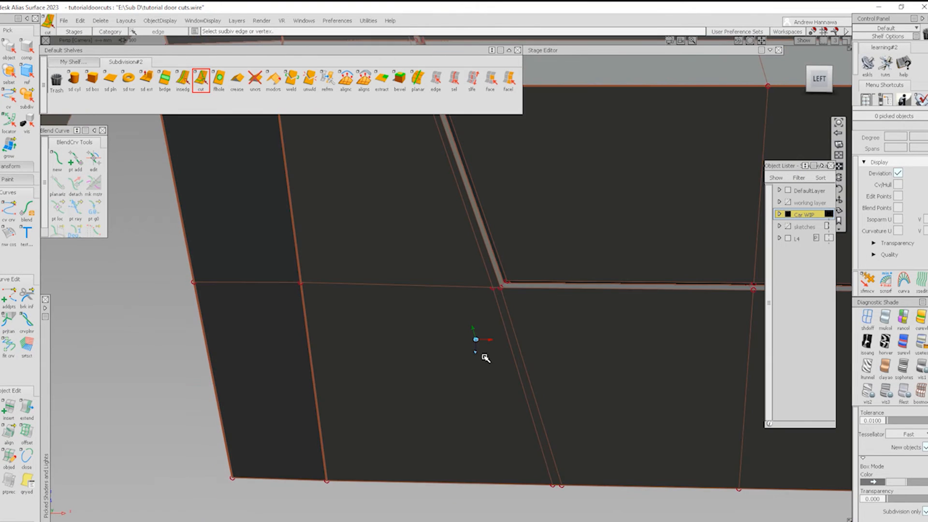
pyautogui.click(186, 78)
pyautogui.keyDown('alt'); pyautogui.keyDown('shift'); pyautogui.moveTo(547, 249); pyautogui.dragTo(560, 394, button='middle'); pyautogui.keyUp('shift'); pyautogui.keyUp('alt')
pyautogui.click(461, 264)
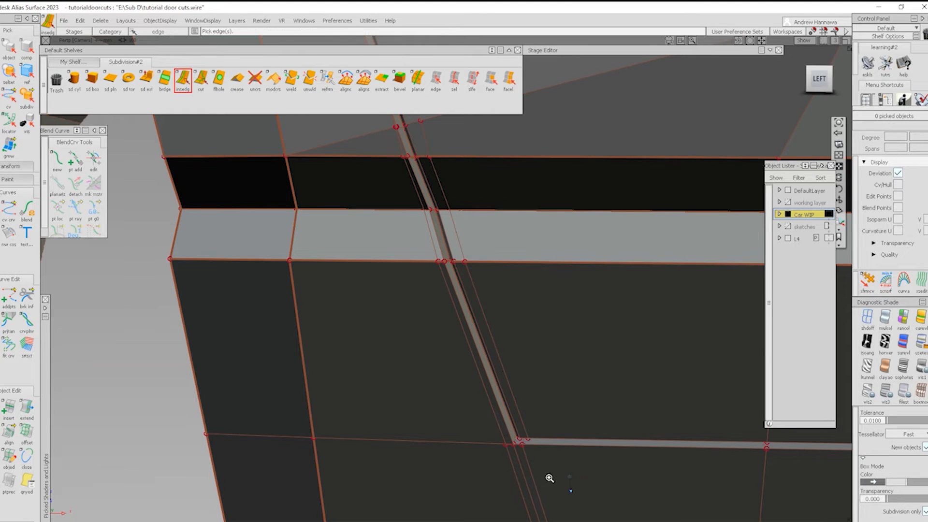
# - Try to cut a short edge from the door cut's sill corner up to the supporting edge behind it
pyautogui.keyDown('alt'); pyautogui.keyDown('shift'); pyautogui.moveTo(549, 478); pyautogui.dragTo(556, 464, button='right'); pyautogui.keyUp('shift'); pyautogui.keyUp('alt')
pyautogui.keyDown('alt'); pyautogui.keyDown('shift'); pyautogui.moveTo(477, 451); pyautogui.dragTo(461, 381); pyautogui.keyUp('shift'); pyautogui.keyUp('alt')
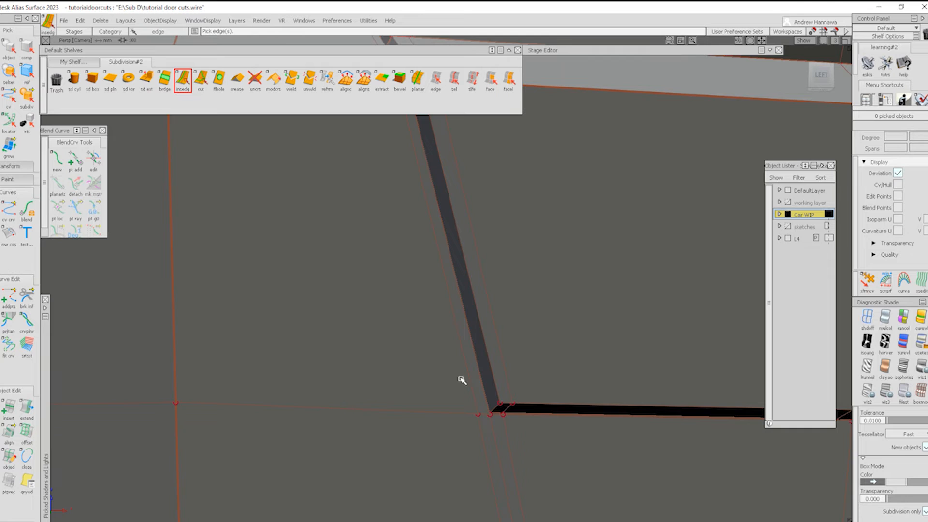
pyautogui.click(202, 81)
pyautogui.click(500, 402)
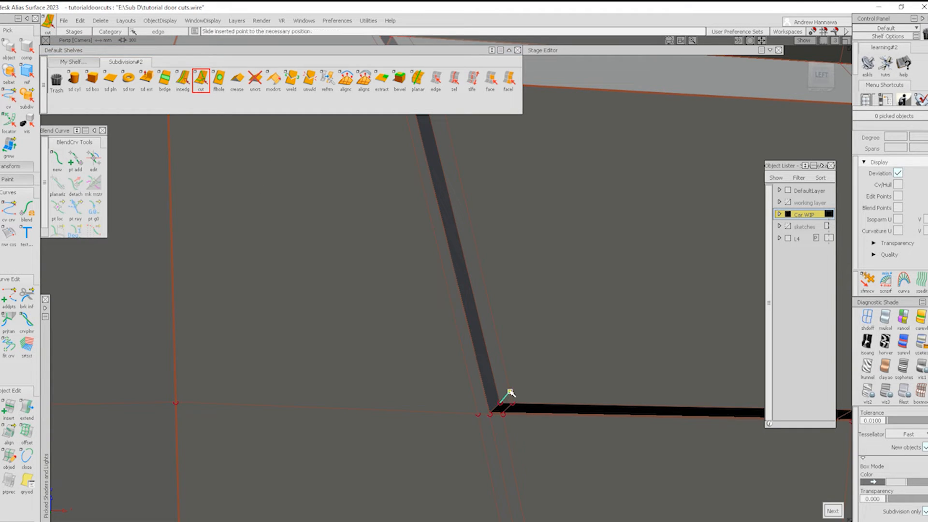
pyautogui.click(436, 80)
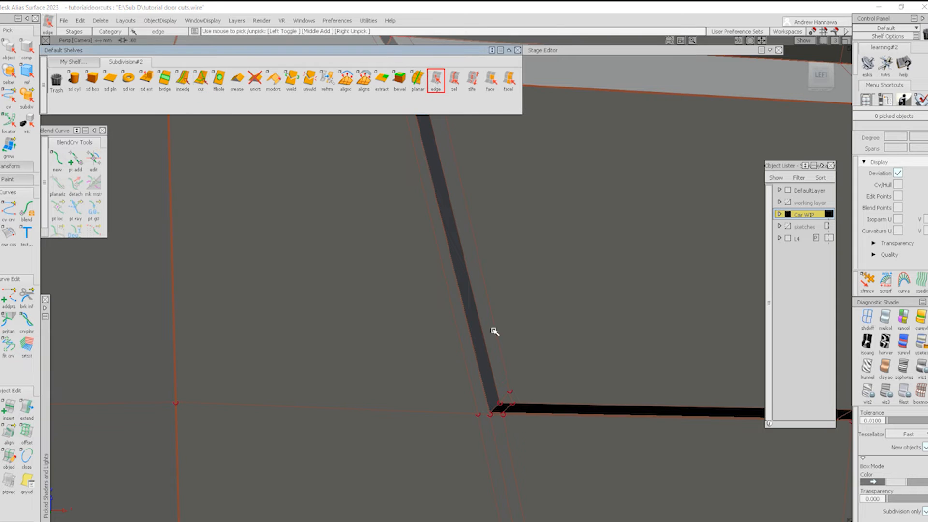
pyautogui.click(513, 398)
pyautogui.press('Return')
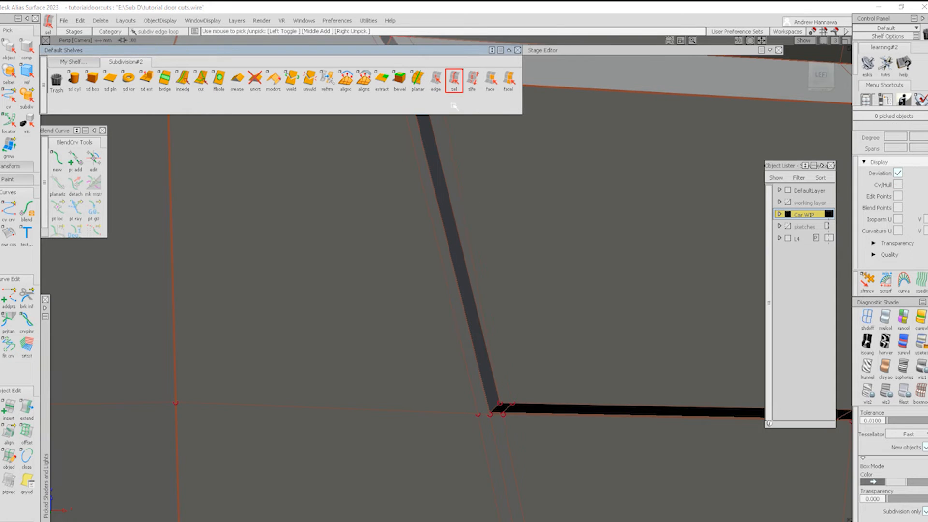
# - Try to delete the supporting edge loop behind the front door cut and undo the deletion
pyautogui.click(508, 442)
pyautogui.press('Delete')
pyautogui.press('Return')
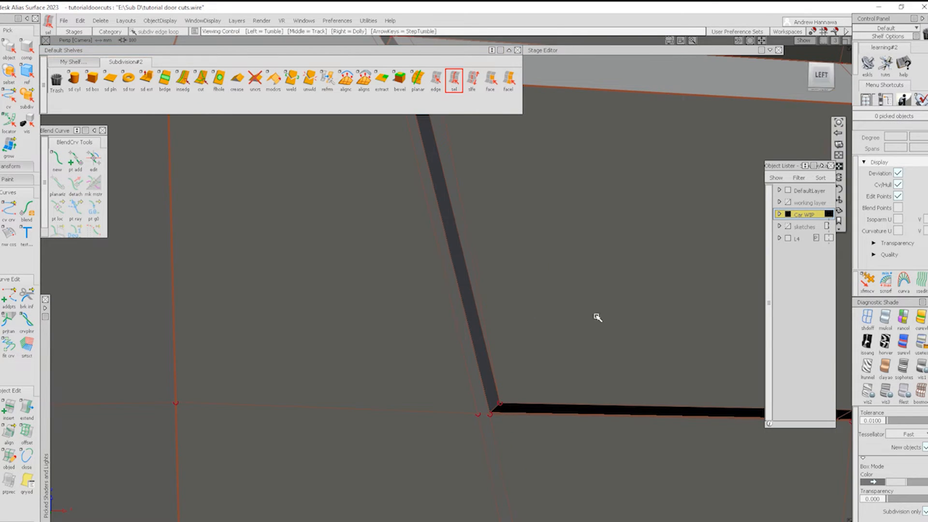
pyautogui.keyDown('alt'); pyautogui.keyDown('shift'); pyautogui.moveTo(596, 317); pyautogui.dragTo(527, 357, button='right'); pyautogui.keyUp('shift'); pyautogui.keyUp('alt')
pyautogui.keyDown('alt'); pyautogui.keyDown('shift'); pyautogui.moveTo(527, 358); pyautogui.dragTo(604, 391); pyautogui.keyUp('shift'); pyautogui.keyUp('alt')
pyautogui.hotkey('ctrl', 'z')
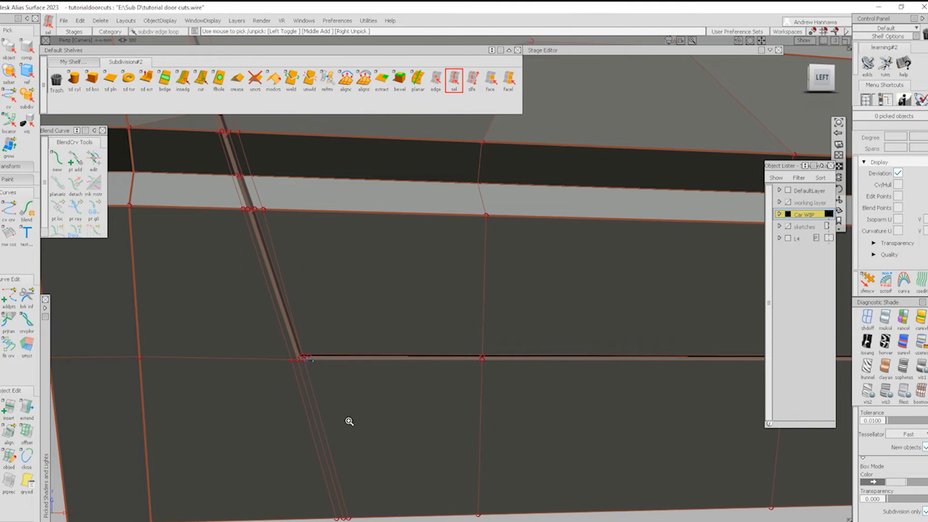
# - Cut an edge from the door cut's sill corner to the rear supporting edge and on, just above the sill cut, to the next vertical edge
pyautogui.keyDown('alt'); pyautogui.keyDown('shift'); pyautogui.moveTo(348, 421); pyautogui.dragTo(271, 383, button='right'); pyautogui.keyUp('shift'); pyautogui.keyUp('alt')
pyautogui.keyDown('alt'); pyautogui.keyDown('shift'); pyautogui.moveTo(272, 384); pyautogui.dragTo(310, 353); pyautogui.keyUp('shift'); pyautogui.keyUp('alt')
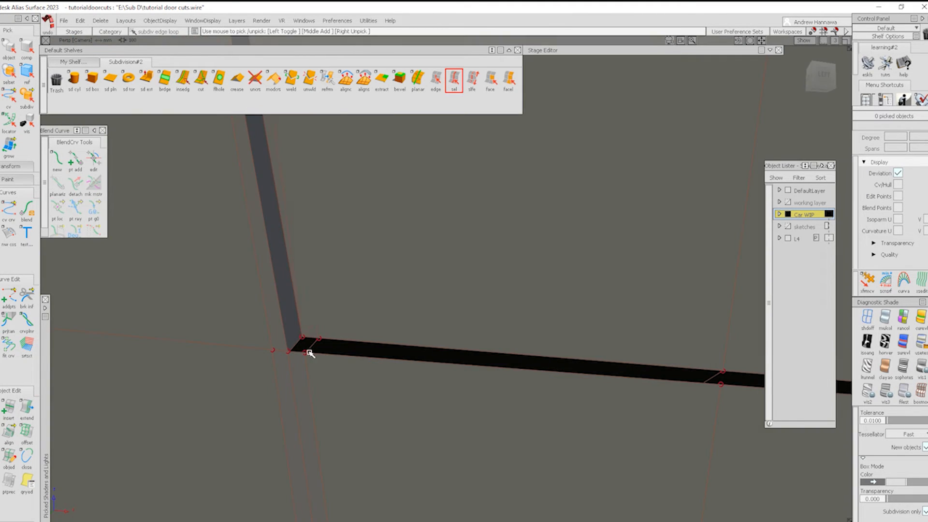
pyautogui.click(202, 80)
pyautogui.click(568, 368)
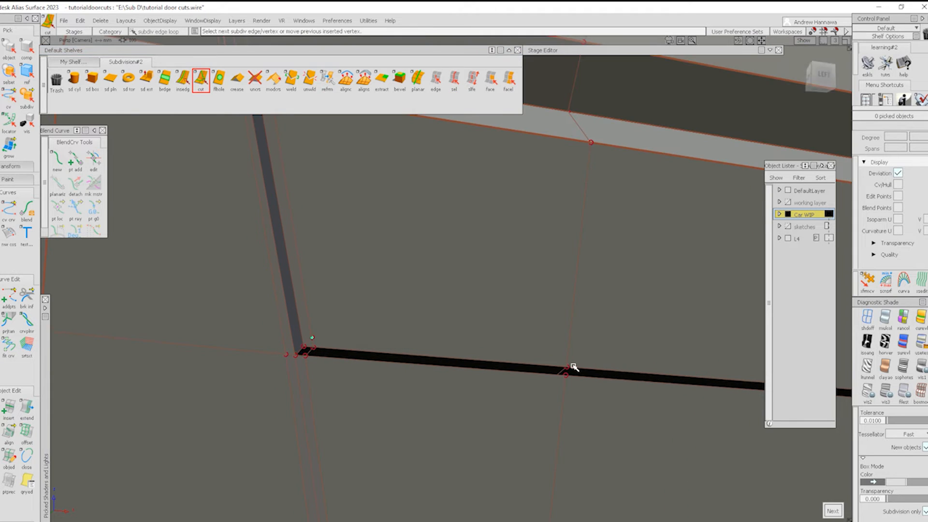
pyautogui.moveTo(569, 360); pyautogui.dragTo(568, 360)
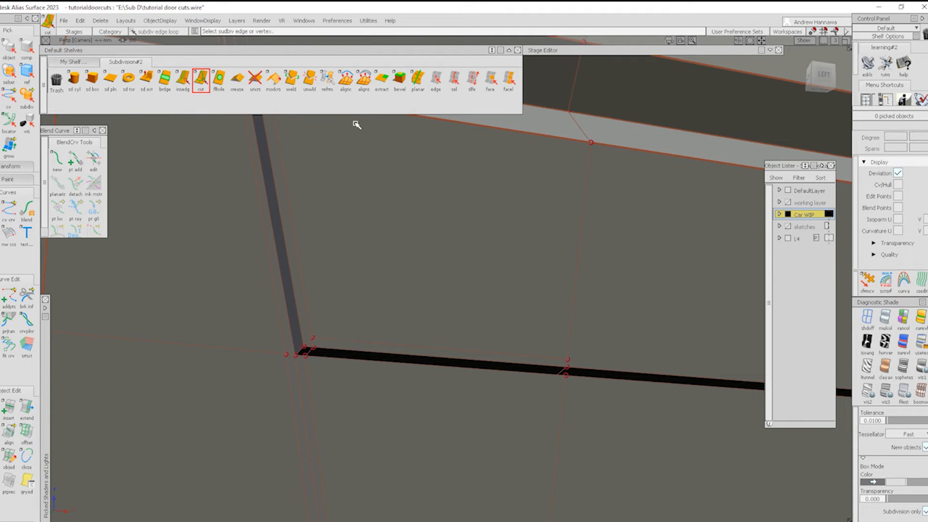
# - Delete the surplus supporting edge segment that continues below the new cut at the door's sill corner
pyautogui.click(454, 80)
pyautogui.click(310, 390)
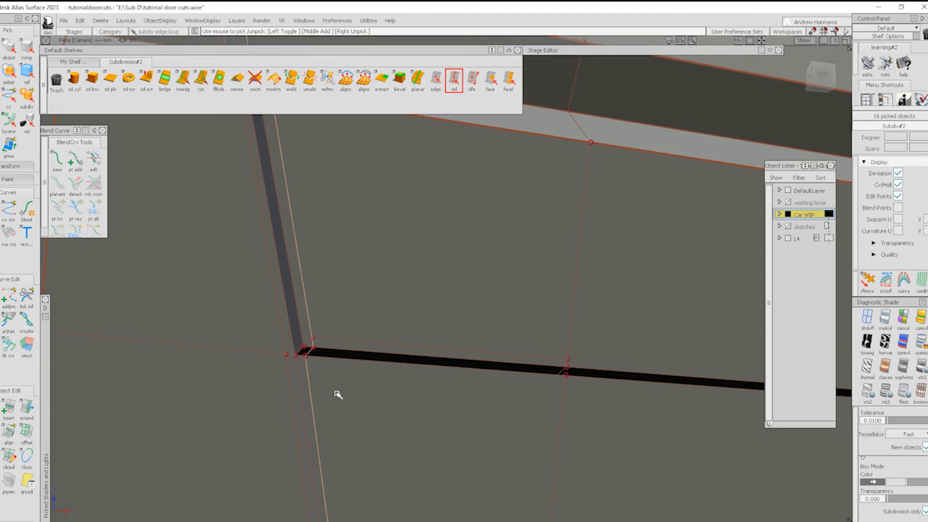
pyautogui.press('Delete')
pyautogui.click(407, 299)
pyautogui.click(436, 80)
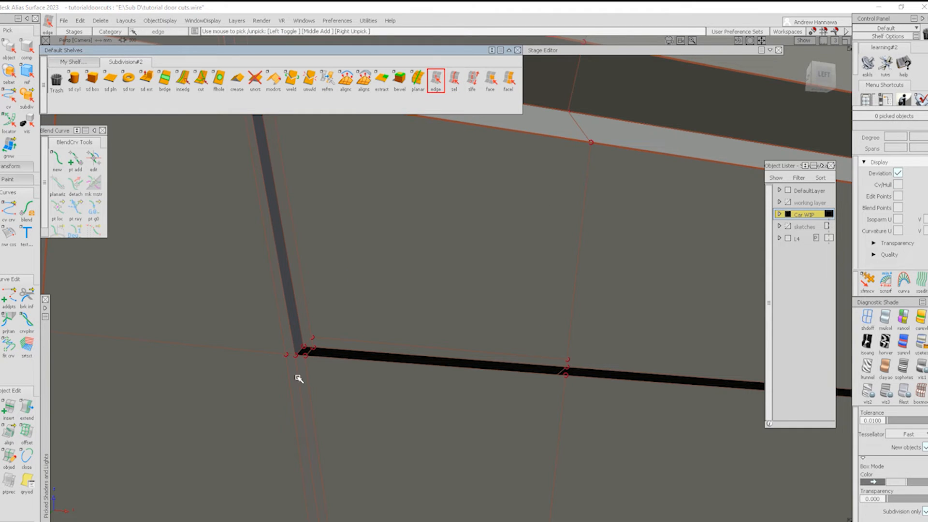
pyautogui.click(326, 414)
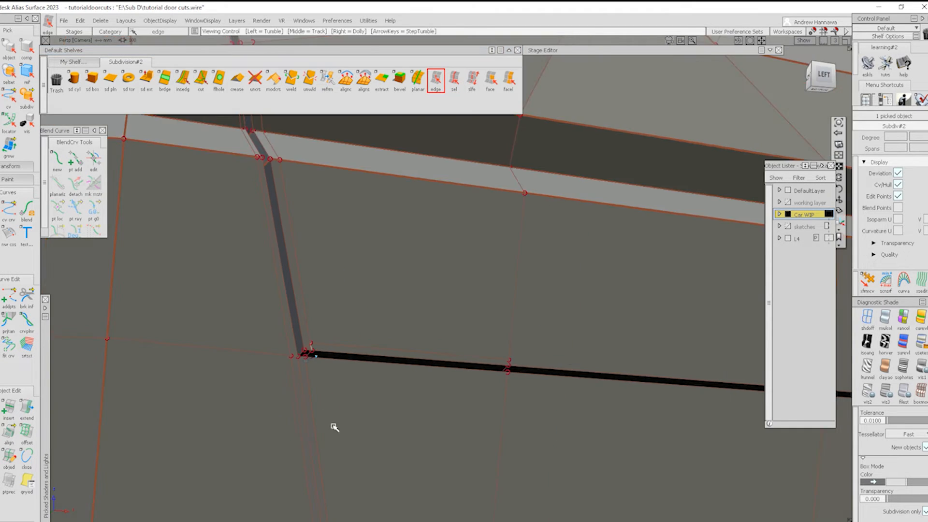
pyautogui.press('Delete')
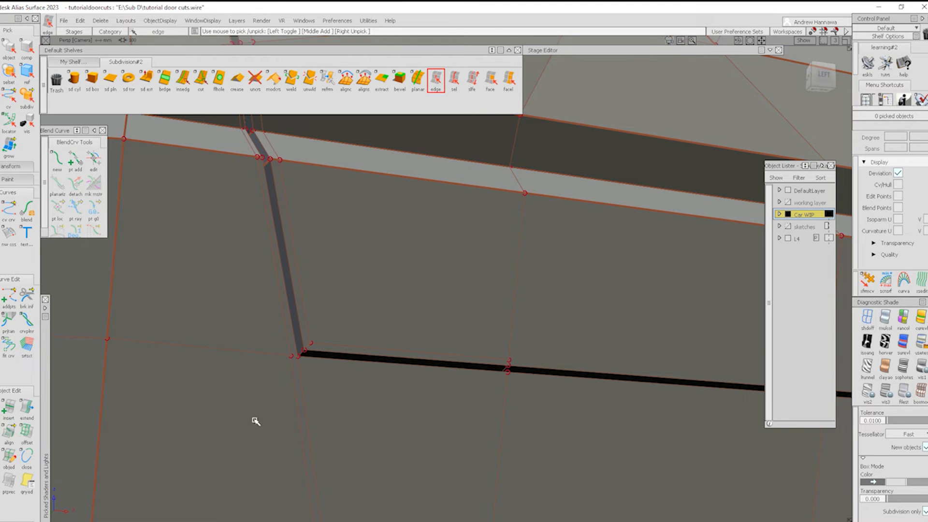
# - Examine the smooth shading of the front door cut's sill corner and the whole body side
pyautogui.hotkey('ctrl', '4')
pyautogui.scroll(-5, 503, 406)
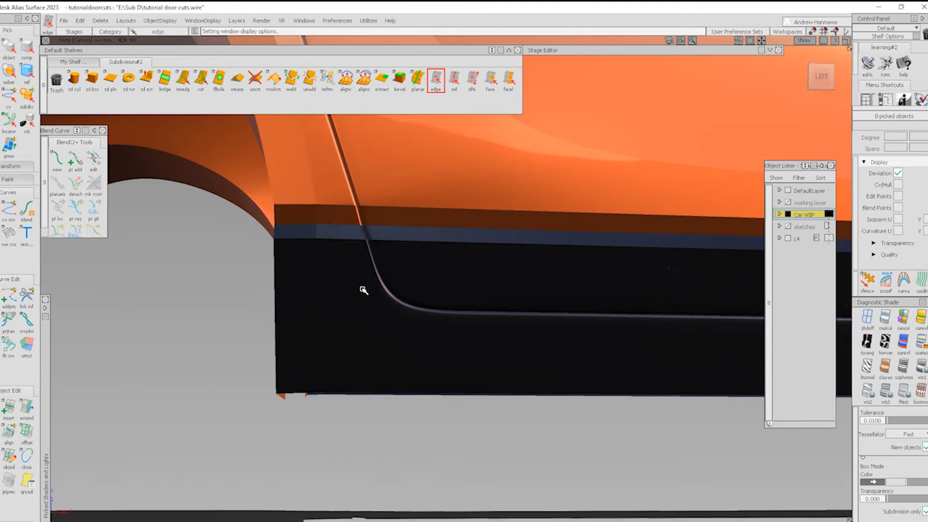
pyautogui.keyDown('alt'); pyautogui.keyDown('shift'); pyautogui.moveTo(441, 290); pyautogui.dragTo(480, 402); pyautogui.keyUp('shift'); pyautogui.keyUp('alt')
pyautogui.scroll(-10, 479, 402)
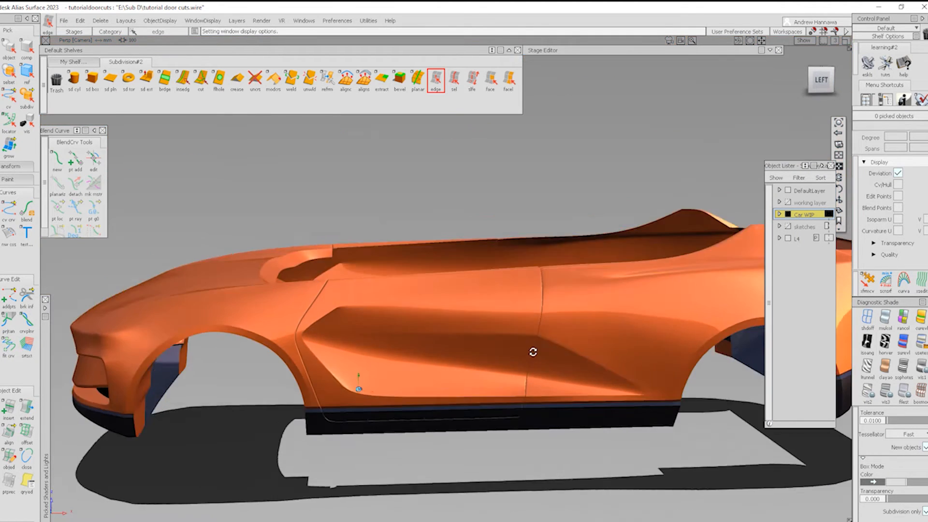
# - Show the hidden glass and wheels and display the rear door cut below the side window in the orthographic left view
pyautogui.keyDown('alt'); pyautogui.keyDown('shift'); pyautogui.moveTo(541, 331); pyautogui.dragTo(501, 406); pyautogui.keyUp('shift'); pyautogui.keyUp('alt')
pyautogui.keyDown('alt'); pyautogui.keyDown('shift'); pyautogui.moveTo(590, 356); pyautogui.dragTo(586, 331); pyautogui.keyUp('shift'); pyautogui.keyUp('alt')
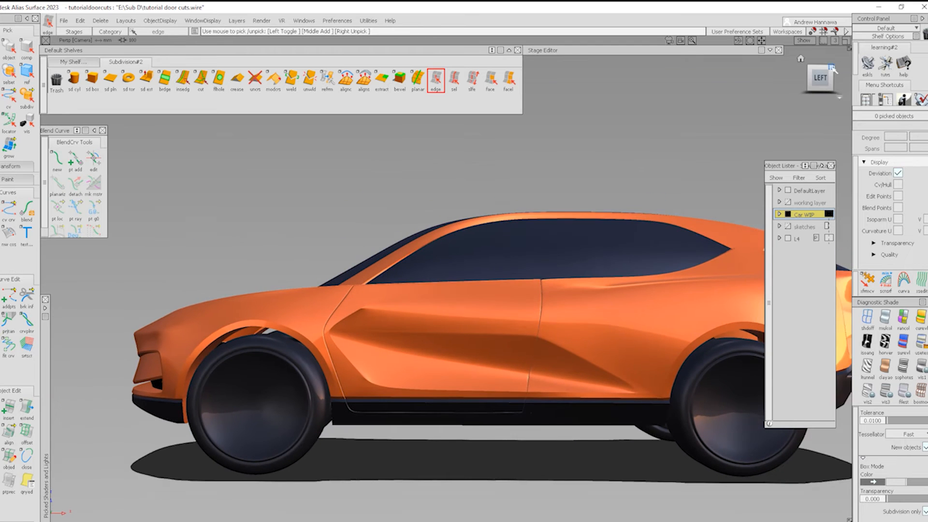
pyautogui.click(820, 77)
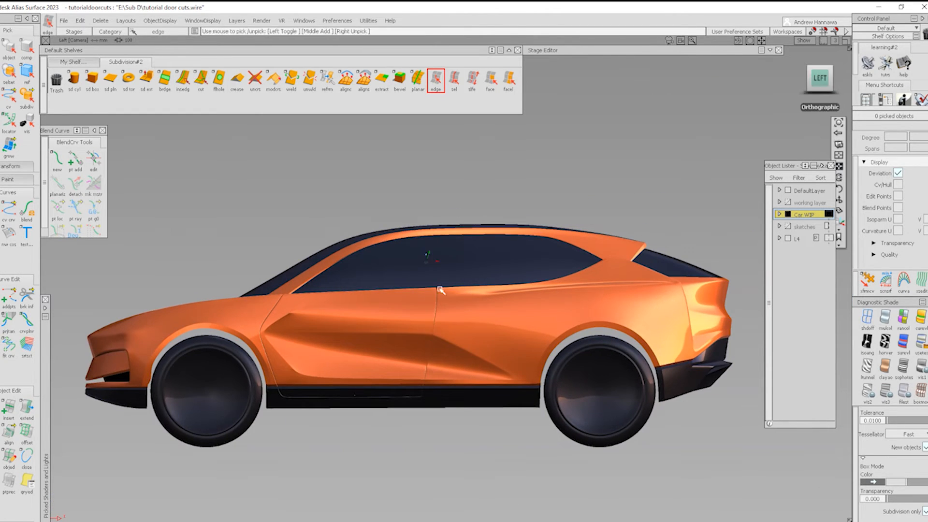
pyautogui.scroll(5, 430, 293)
pyautogui.scroll(-3, 484, 317)
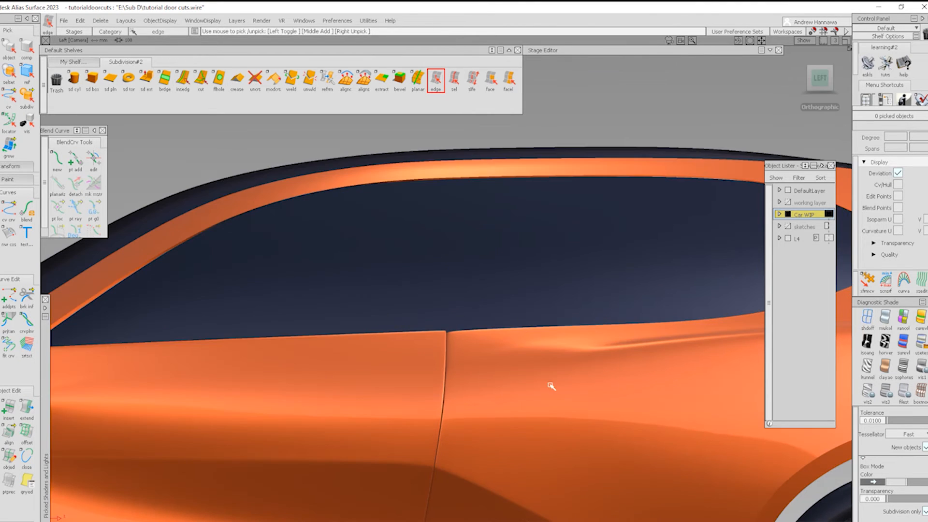
# - Isolate the side window glass by hiding every other object
pyautogui.hotkey('ctrl', 'h')
pyautogui.click(429, 303)
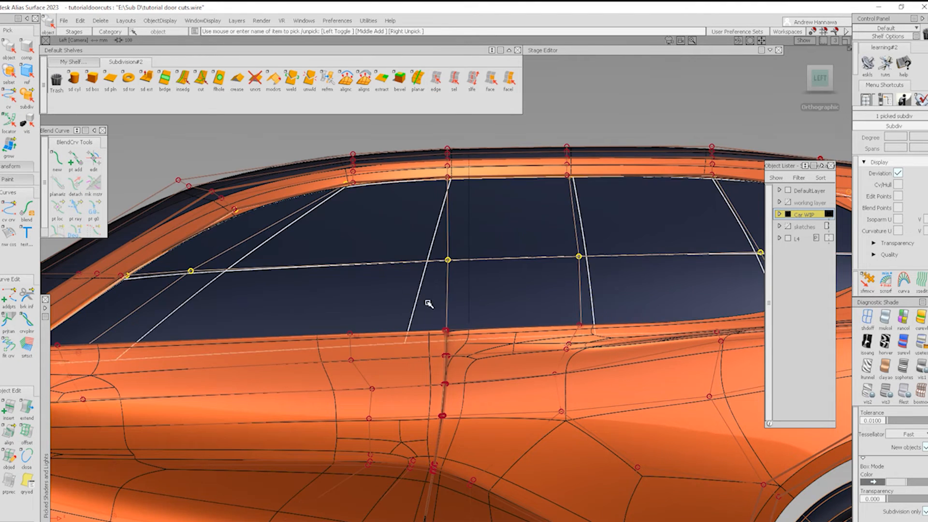
pyautogui.hotkey('alt', 'h')
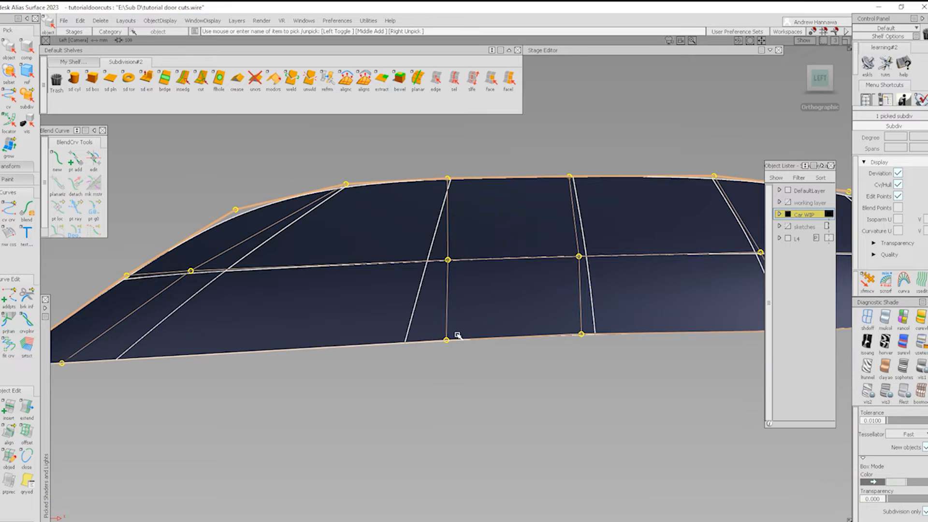
pyautogui.click(417, 206)
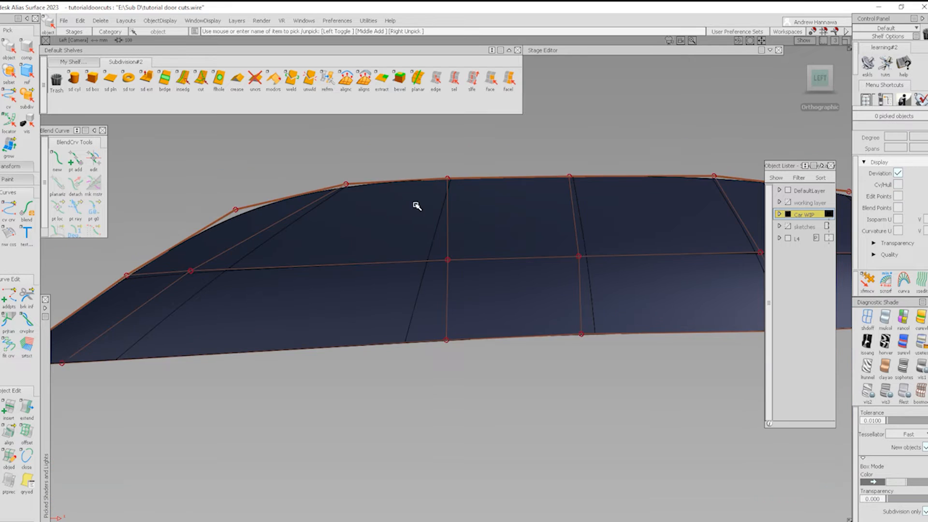
# - Turn off the glass shading and insert a vertical edge on each side of the edge in line with the rear door cut
pyautogui.click(182, 83)
pyautogui.click(868, 344)
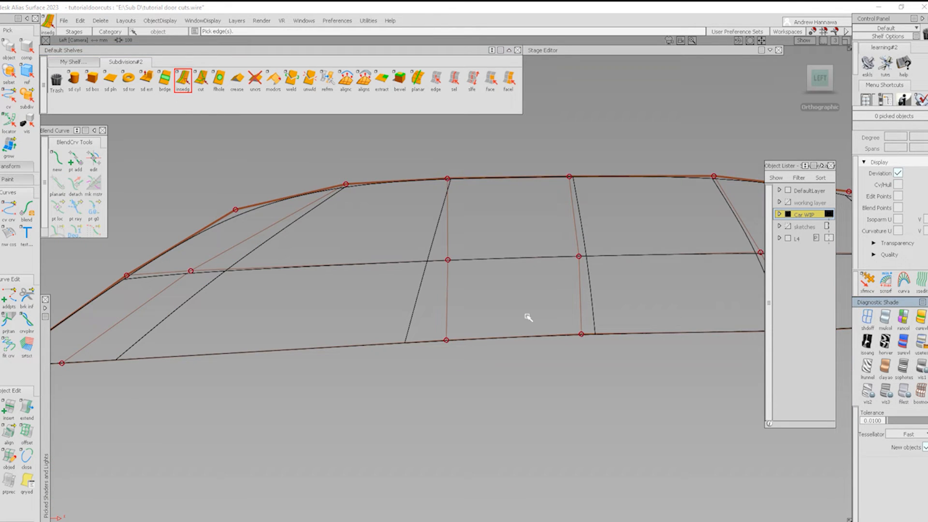
pyautogui.click(423, 265)
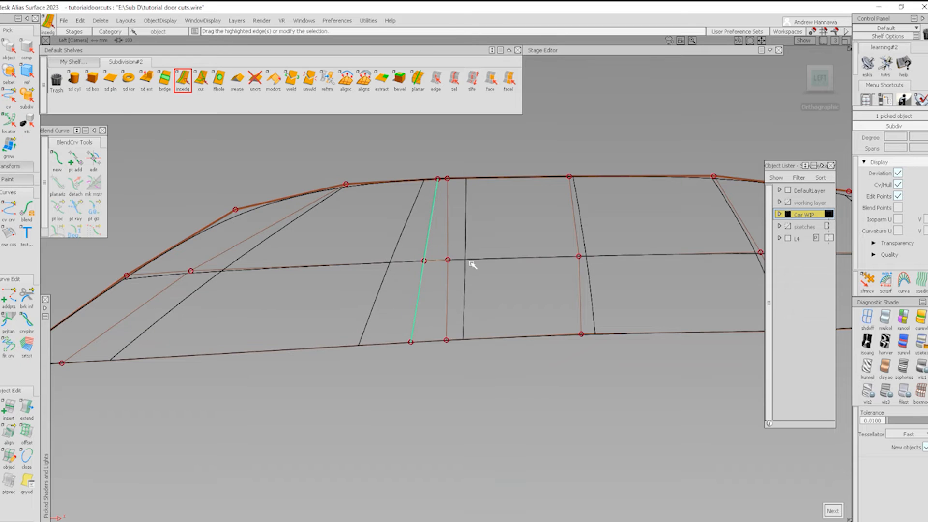
pyautogui.press('space')
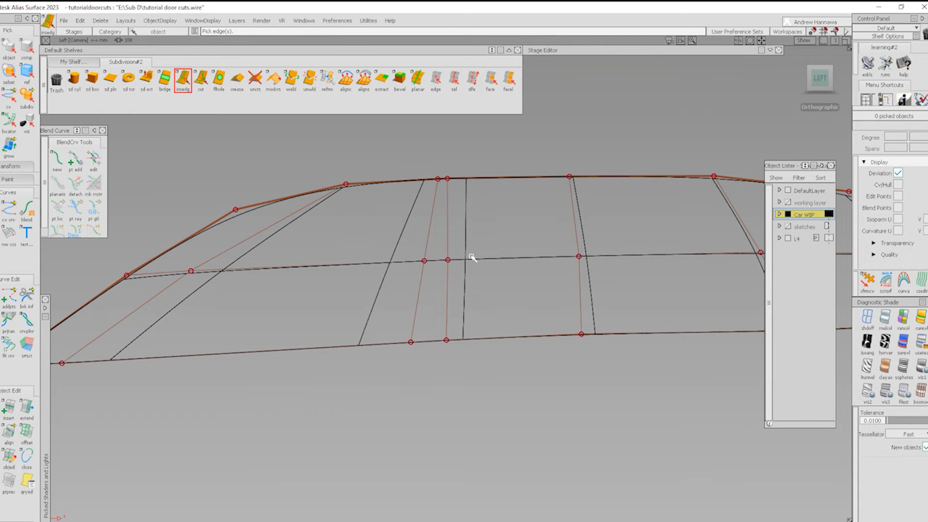
pyautogui.click(472, 260)
# - Shift the front edge's upper and middle points forward and the rear edge's lower point slightly back to shape the pillar strip
pyautogui.press('c')
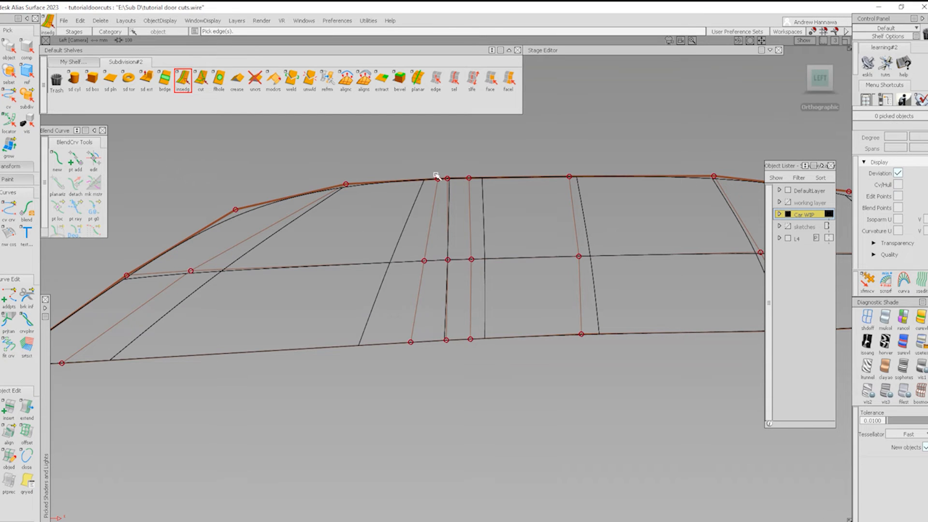
pyautogui.moveTo(429, 172); pyautogui.dragTo(442, 190)
pyautogui.press('w')
pyautogui.moveTo(512, 215); pyautogui.dragTo(503, 219, button='middle')
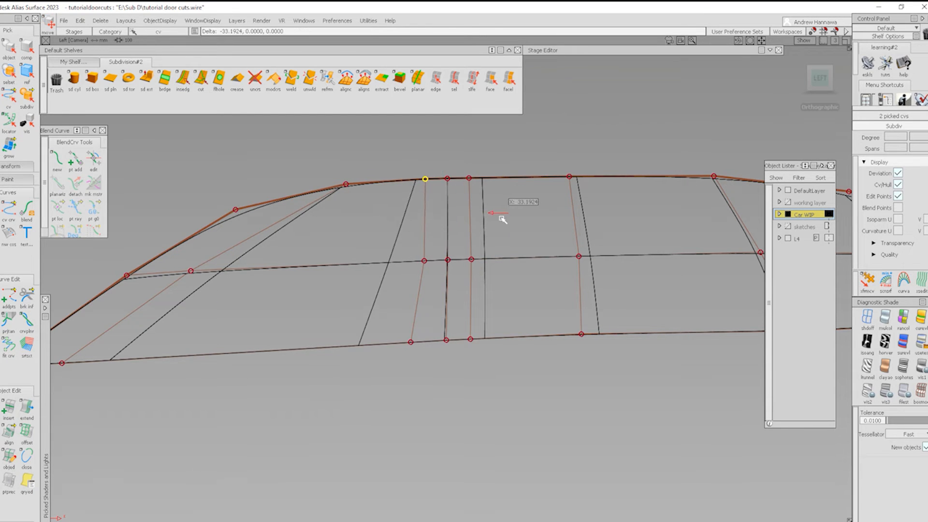
pyautogui.moveTo(427, 296)
pyautogui.keyDown('ctrl'); pyautogui.keyDown('shift'); pyautogui.mouseDown()
pyautogui.moveTo(399, 230)
pyautogui.moveTo(409, 233)
pyautogui.mouseUp(); pyautogui.keyUp('shift'); pyautogui.keyUp('ctrl')
pyautogui.moveTo(423, 245); pyautogui.dragTo(442, 289)
pyautogui.moveTo(515, 280); pyautogui.dragTo(512, 287, button='middle')
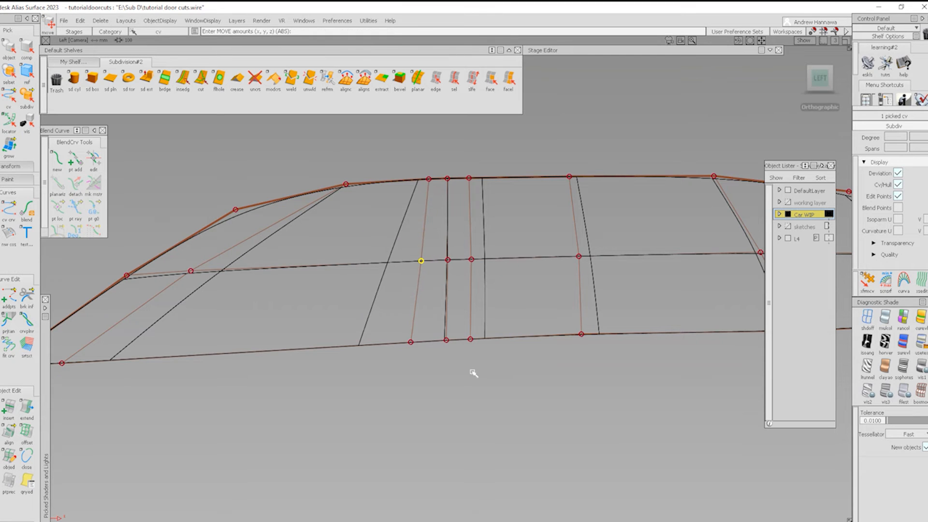
pyautogui.keyDown('ctrl'); pyautogui.keyDown('shift'); pyautogui.moveTo(473, 372); pyautogui.dragTo(477, 345); pyautogui.keyUp('shift'); pyautogui.keyUp('ctrl')
pyautogui.keyDown('ctrl'); pyautogui.keyDown('shift'); pyautogui.moveTo(432, 320); pyautogui.dragTo(430, 279, button='middle'); pyautogui.keyUp('shift'); pyautogui.keyUp('ctrl')
pyautogui.moveTo(493, 323); pyautogui.dragTo(495, 323, button='middle')
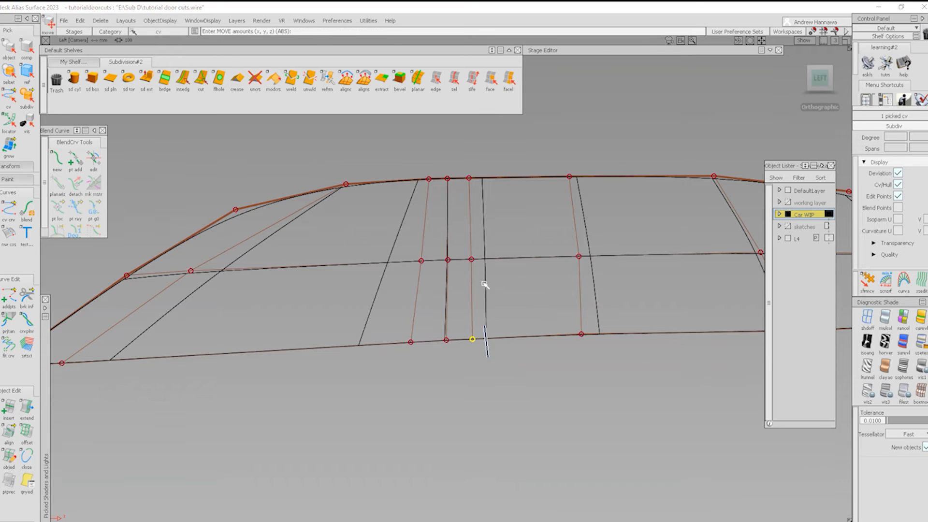
# - Extrude the four faces between the two inserted edges slightly off the glass to form the pillar strip
pyautogui.click(490, 79)
pyautogui.moveTo(444, 257); pyautogui.dragTo(469, 295)
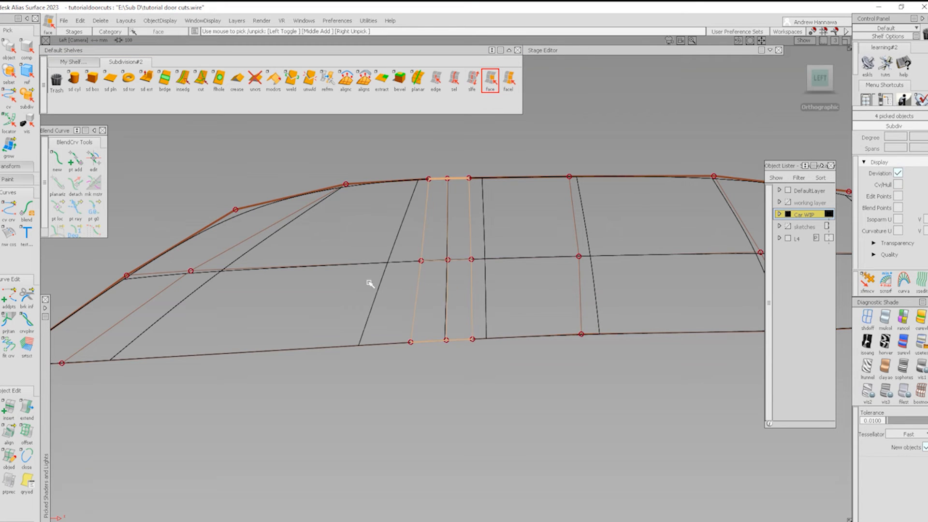
pyautogui.click(146, 78)
pyautogui.keyDown('alt'); pyautogui.keyDown('shift'); pyautogui.moveTo(304, 205); pyautogui.dragTo(501, 217); pyautogui.keyUp('shift'); pyautogui.keyUp('alt')
pyautogui.click(490, 208)
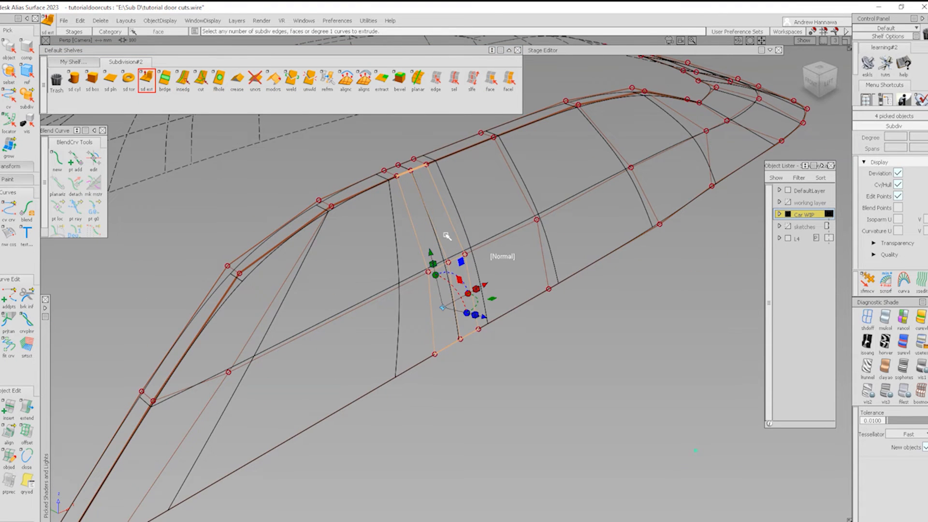
pyautogui.moveTo(485, 318); pyautogui.dragTo(457, 211)
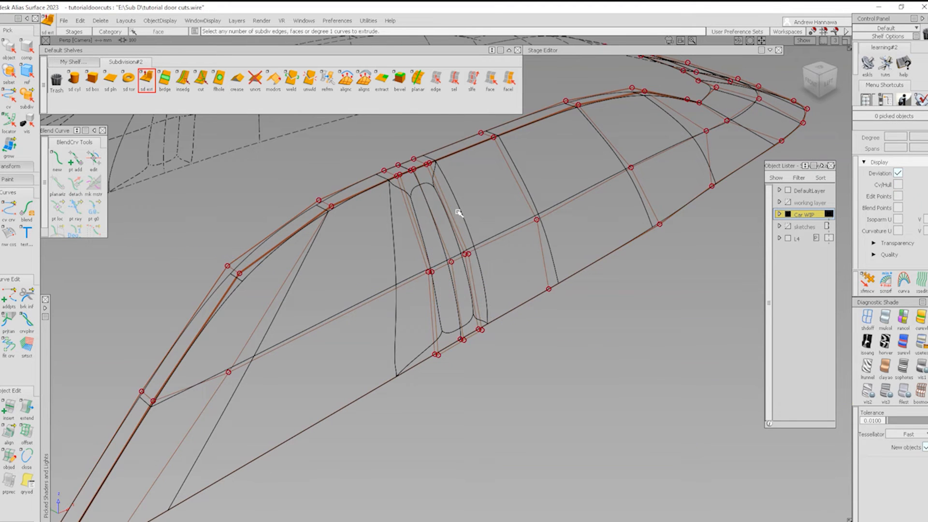
# - Delete the narrow end faces at the lower and upper ends of the extruded pillar strip
pyautogui.keyDown('alt'); pyautogui.keyDown('shift'); pyautogui.moveTo(461, 386); pyautogui.dragTo(592, 271, button='right'); pyautogui.keyUp('shift'); pyautogui.keyUp('alt')
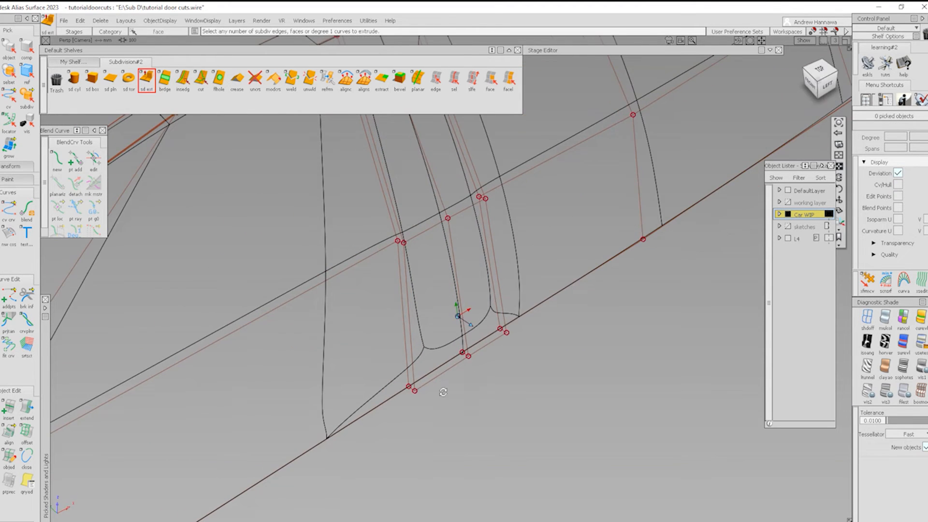
pyautogui.click(490, 83)
pyautogui.keyDown('alt'); pyautogui.keyDown('shift'); pyautogui.moveTo(461, 378); pyautogui.dragTo(424, 335); pyautogui.keyUp('shift'); pyautogui.keyUp('alt')
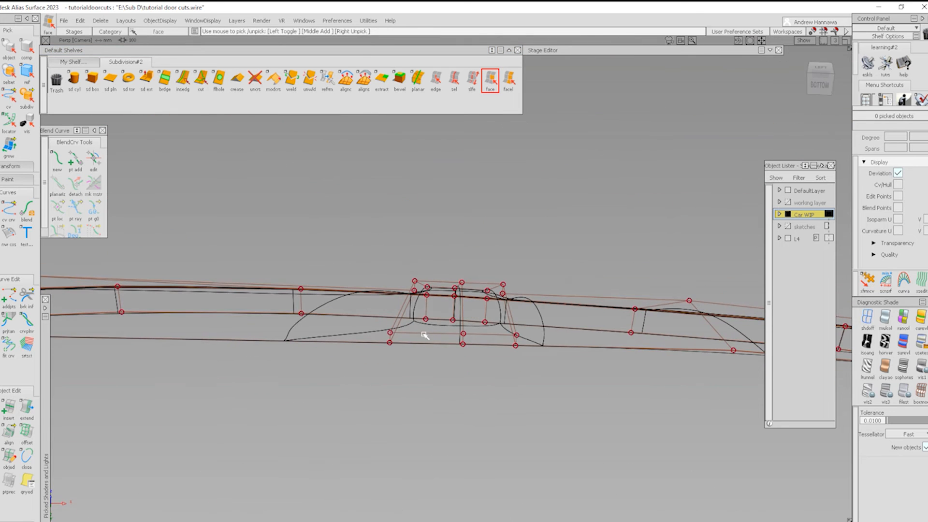
pyautogui.keyDown('ctrl'); pyautogui.keyDown('shift'); pyautogui.moveTo(491, 356); pyautogui.dragTo(457, 450); pyautogui.keyUp('shift'); pyautogui.keyUp('ctrl')
pyautogui.keyDown('alt'); pyautogui.keyDown('shift'); pyautogui.moveTo(454, 244); pyautogui.dragTo(422, 377); pyautogui.keyUp('shift'); pyautogui.keyUp('alt')
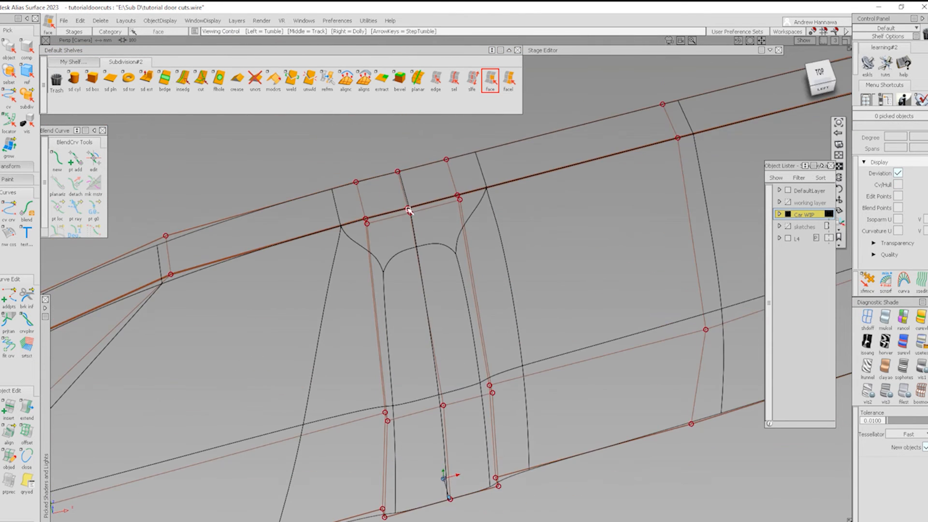
pyautogui.keyDown('alt'); pyautogui.keyDown('shift'); pyautogui.moveTo(408, 210); pyautogui.dragTo(424, 237, button='right'); pyautogui.keyUp('shift'); pyautogui.keyUp('alt')
pyautogui.keyDown('alt'); pyautogui.keyDown('shift'); pyautogui.moveTo(424, 237); pyautogui.dragTo(378, 218); pyautogui.keyUp('shift'); pyautogui.keyUp('alt')
pyautogui.click(376, 215)
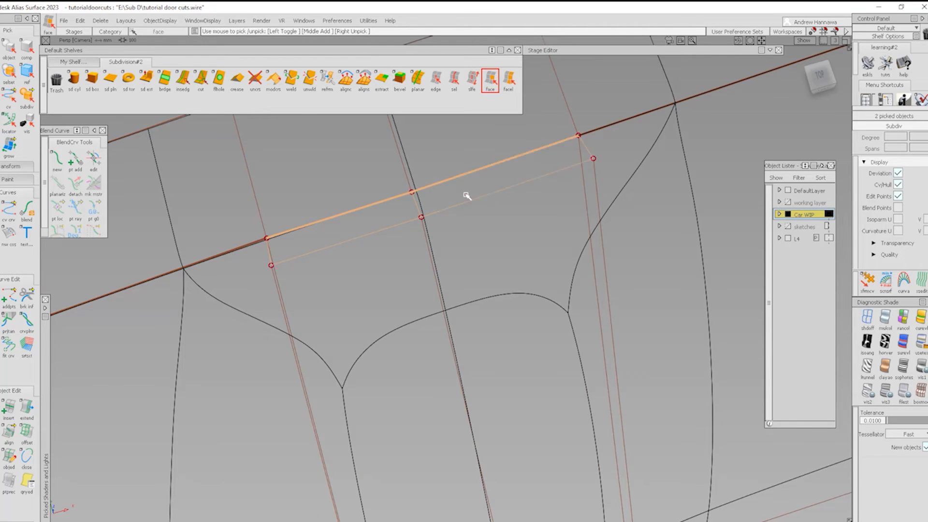
pyautogui.press('Delete')
# - Crease the edge loops running along both long sides of the pillar strip and turn on quality shading
pyautogui.keyDown('alt'); pyautogui.keyDown('shift'); pyautogui.moveTo(508, 274); pyautogui.dragTo(501, 325, button='right'); pyautogui.keyUp('shift'); pyautogui.keyUp('alt')
pyautogui.keyDown('alt'); pyautogui.keyDown('shift'); pyautogui.moveTo(501, 326); pyautogui.dragTo(487, 309); pyautogui.keyUp('shift'); pyautogui.keyUp('alt')
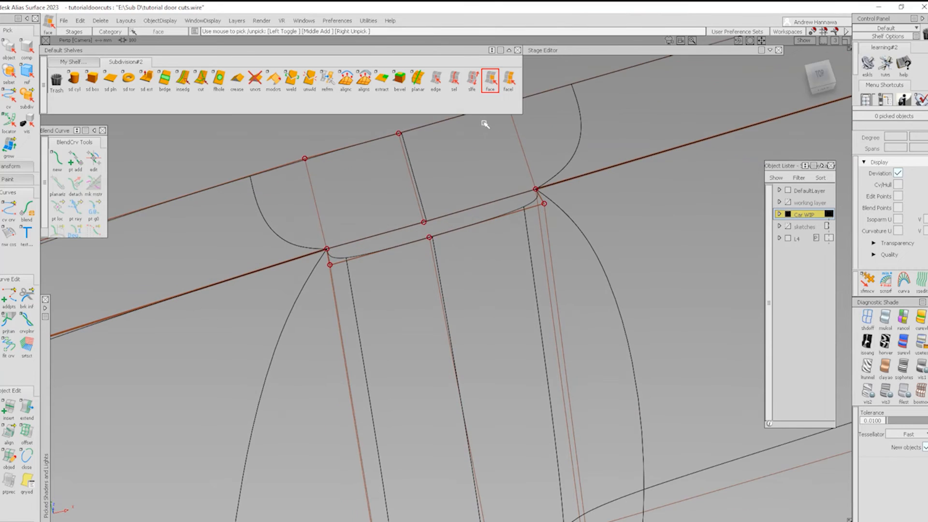
pyautogui.click(454, 80)
pyautogui.moveTo(371, 331); pyautogui.dragTo(371, 332)
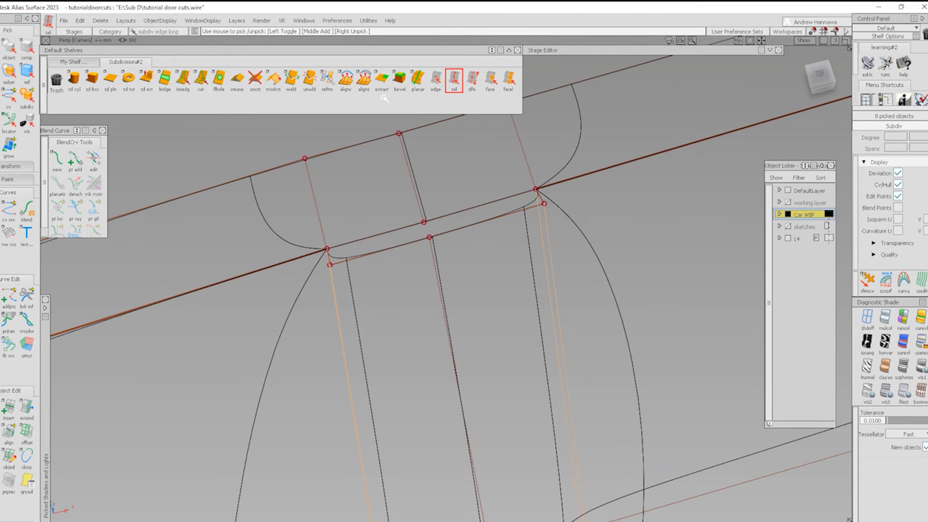
pyautogui.click(237, 87)
pyautogui.keyDown('ctrl'); pyautogui.keyDown('shift'); pyautogui.moveTo(421, 331); pyautogui.dragTo(533, 250); pyautogui.keyUp('shift'); pyautogui.keyUp('ctrl')
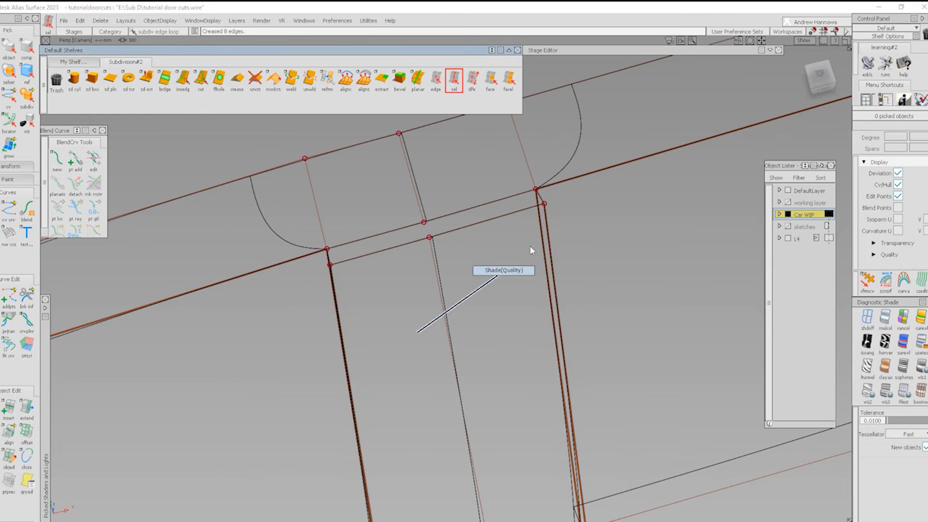
pyautogui.keyDown('ctrl'); pyautogui.keyDown('shift'); pyautogui.moveTo(632, 379); pyautogui.dragTo(477, 222, button='right'); pyautogui.keyUp('shift'); pyautogui.keyUp('ctrl')
# - Move the pillar strip's four outer faces slightly inward to reduce how far the strip stands off the glass
pyautogui.keyDown('alt'); pyautogui.keyDown('shift'); pyautogui.moveTo(628, 310); pyautogui.dragTo(567, 320, button='right'); pyautogui.keyUp('shift'); pyautogui.keyUp('alt')
pyautogui.keyDown('alt'); pyautogui.keyDown('shift'); pyautogui.moveTo(567, 320); pyautogui.dragTo(545, 352); pyautogui.keyUp('shift'); pyautogui.keyUp('alt')
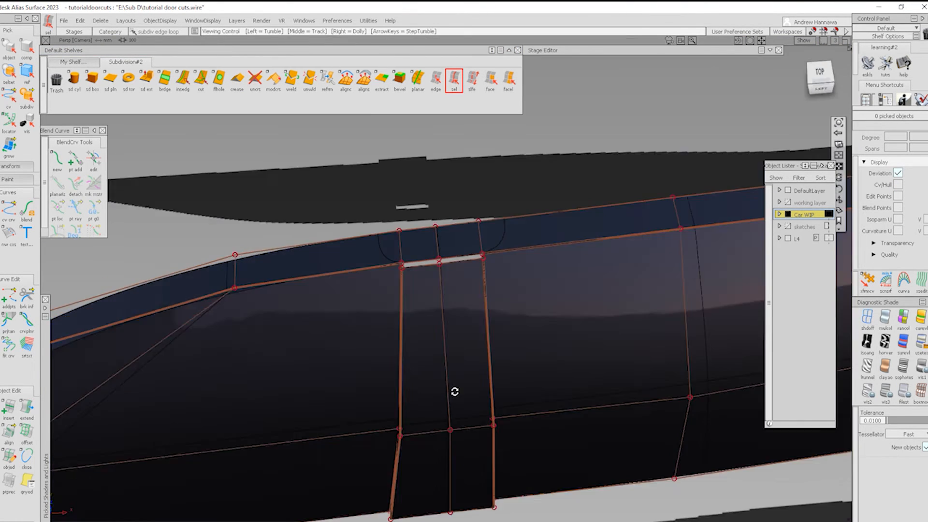
pyautogui.keyDown('alt'); pyautogui.keyDown('shift'); pyautogui.moveTo(454, 387); pyautogui.dragTo(435, 276, button='middle'); pyautogui.keyUp('shift'); pyautogui.keyUp('alt')
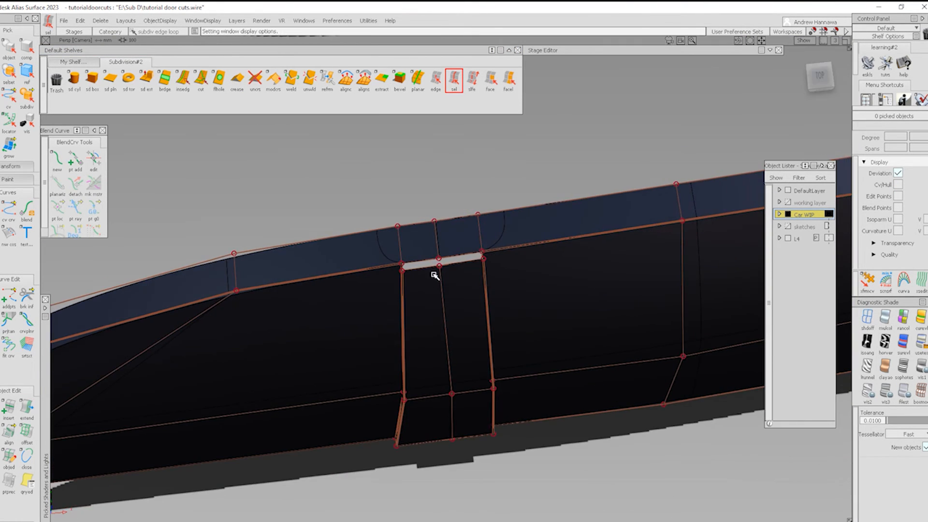
pyautogui.click(489, 76)
pyautogui.moveTo(436, 380); pyautogui.dragTo(460, 405)
pyautogui.keyDown('ctrl'); pyautogui.keyDown('shift'); pyautogui.moveTo(457, 387); pyautogui.dragTo(474, 448); pyautogui.keyUp('shift'); pyautogui.keyUp('ctrl')
pyautogui.keyDown('alt'); pyautogui.keyDown('shift'); pyautogui.moveTo(391, 421); pyautogui.dragTo(563, 431); pyautogui.keyUp('shift'); pyautogui.keyUp('alt')
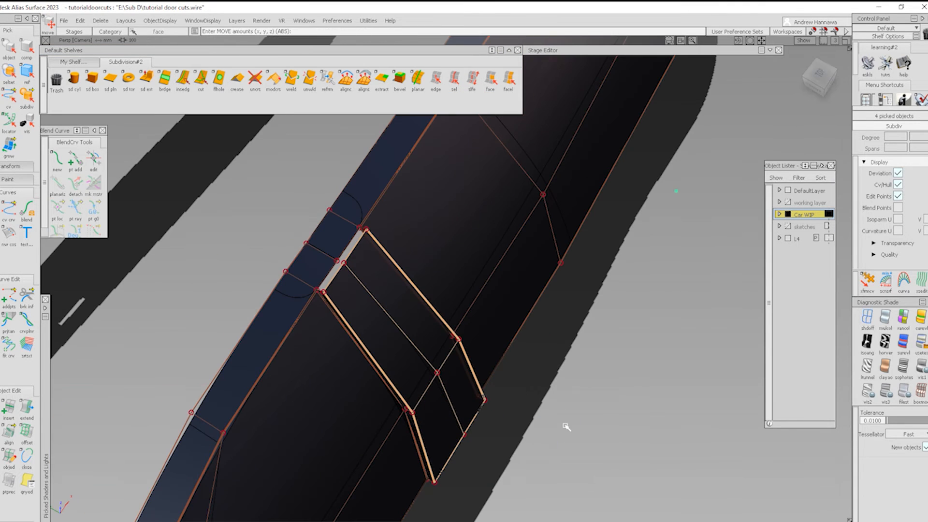
pyautogui.moveTo(566, 427); pyautogui.dragTo(554, 419, button='middle')
pyautogui.hotkey('ctrl', '5')
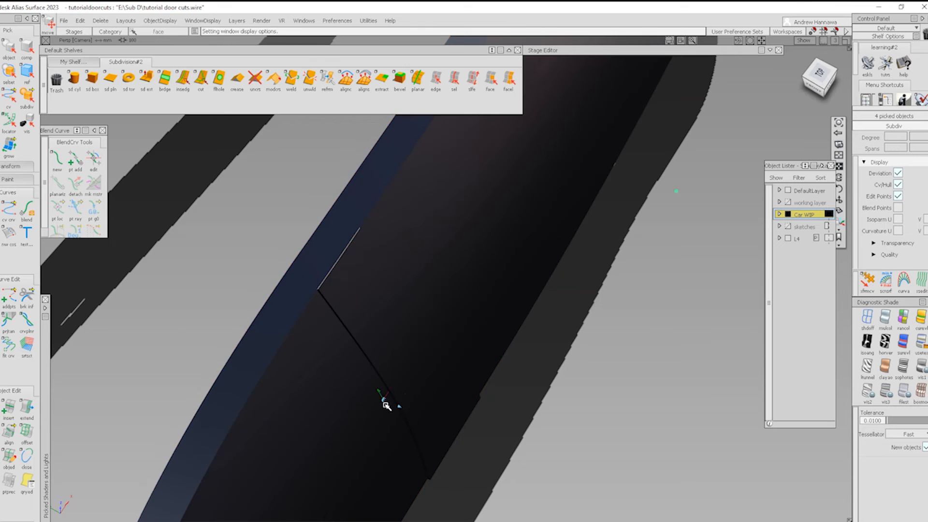
# - In the orthographic left view, insert an edge close to each side of the pillar strip's middle edge
pyautogui.keyDown('alt'); pyautogui.keyDown('shift'); pyautogui.moveTo(386, 405); pyautogui.dragTo(437, 408); pyautogui.keyUp('shift'); pyautogui.keyUp('alt')
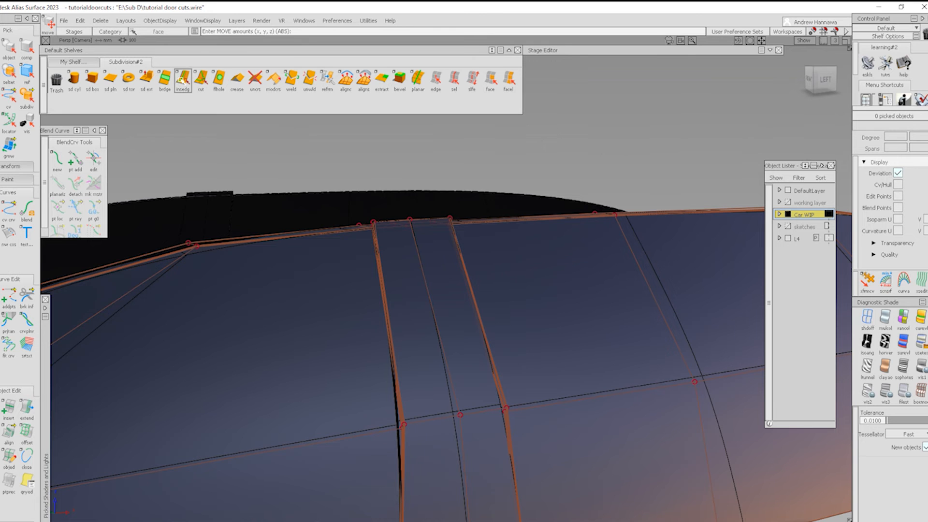
pyautogui.click(182, 81)
pyautogui.moveTo(826, 79); pyautogui.dragTo(788, 86)
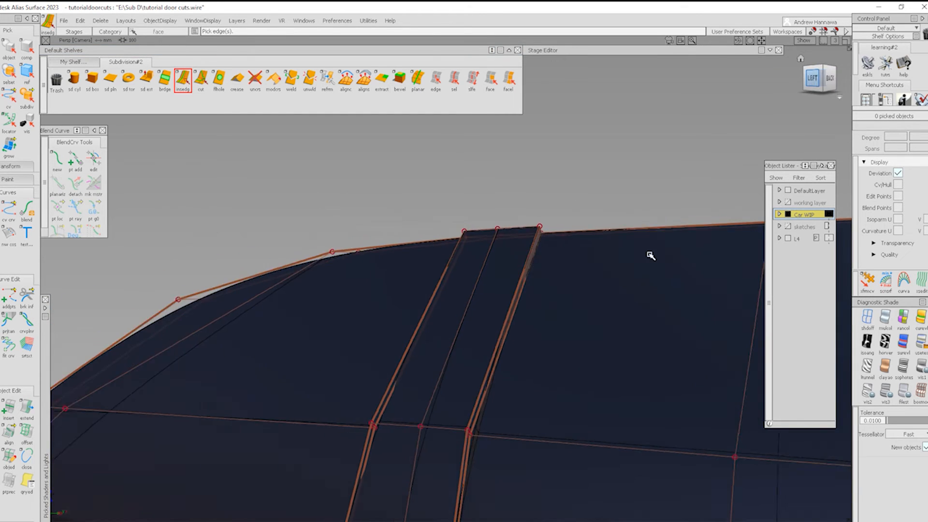
pyautogui.keyDown('alt'); pyautogui.keyDown('shift'); pyautogui.moveTo(651, 256); pyautogui.dragTo(470, 426); pyautogui.keyUp('shift'); pyautogui.keyUp('alt')
pyautogui.keyDown('alt'); pyautogui.keyDown('shift'); pyautogui.moveTo(449, 513); pyautogui.dragTo(500, 375, button='right'); pyautogui.keyUp('shift'); pyautogui.keyUp('alt')
pyautogui.click(435, 424)
pyautogui.click(439, 417)
pyautogui.press('space')
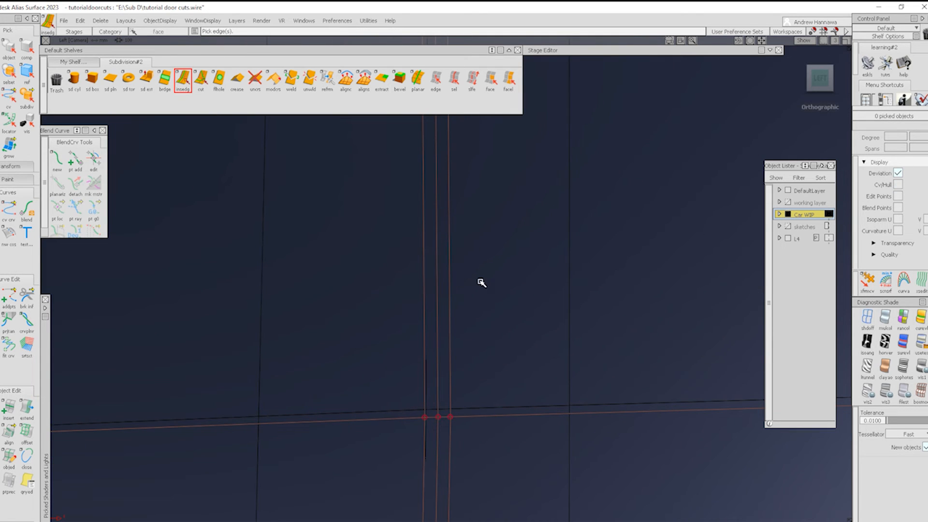
# - Crease the pillar strip's middle edge loop and move it inward to form a narrow groove
pyautogui.click(454, 78)
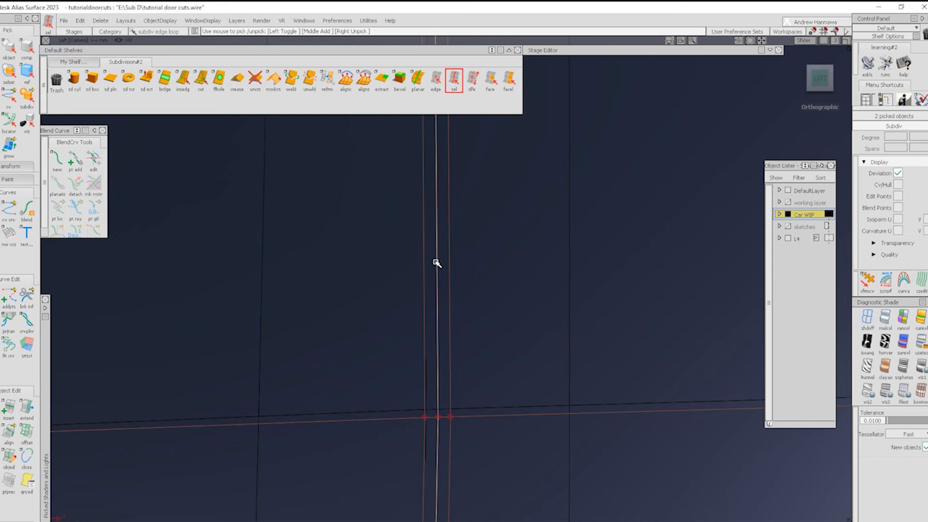
pyautogui.keyDown('alt'); pyautogui.keyDown('shift'); pyautogui.moveTo(396, 353); pyautogui.dragTo(492, 415); pyautogui.keyUp('shift'); pyautogui.keyUp('alt')
pyautogui.keyDown('ctrl'); pyautogui.keyDown('shift'); pyautogui.moveTo(492, 414); pyautogui.dragTo(578, 300, button='middle'); pyautogui.keyUp('shift'); pyautogui.keyUp('ctrl')
pyautogui.keyDown('alt'); pyautogui.keyDown('shift'); pyautogui.moveTo(578, 300); pyautogui.dragTo(475, 295, button='right'); pyautogui.keyUp('shift'); pyautogui.keyUp('alt')
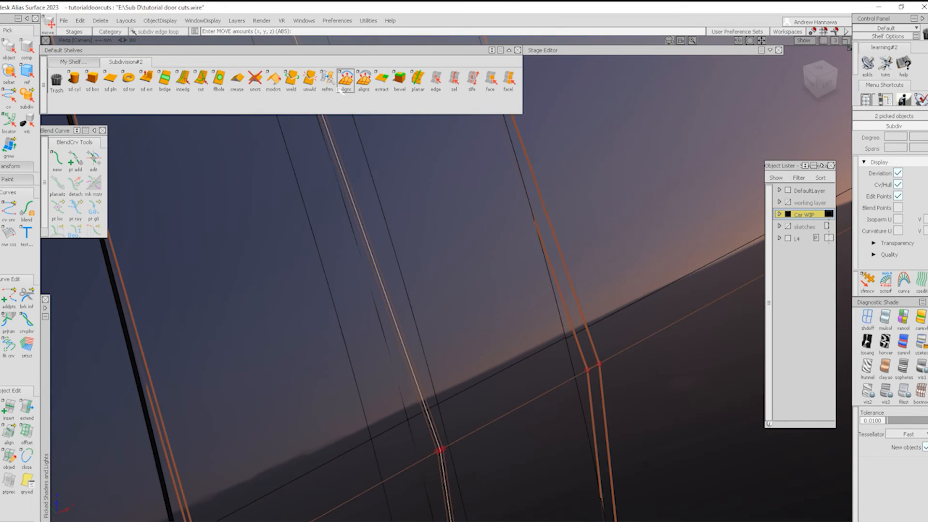
pyautogui.click(241, 85)
pyautogui.keyDown('ctrl'); pyautogui.keyDown('shift'); pyautogui.moveTo(462, 347); pyautogui.dragTo(462, 305, button='middle'); pyautogui.keyUp('shift'); pyautogui.keyUp('ctrl')
pyautogui.moveTo(468, 333); pyautogui.dragTo(461, 327, button='middle')
pyautogui.keyDown('ctrl'); pyautogui.keyDown('shift'); pyautogui.moveTo(398, 380); pyautogui.dragTo(381, 311); pyautogui.keyUp('shift'); pyautogui.keyUp('ctrl')
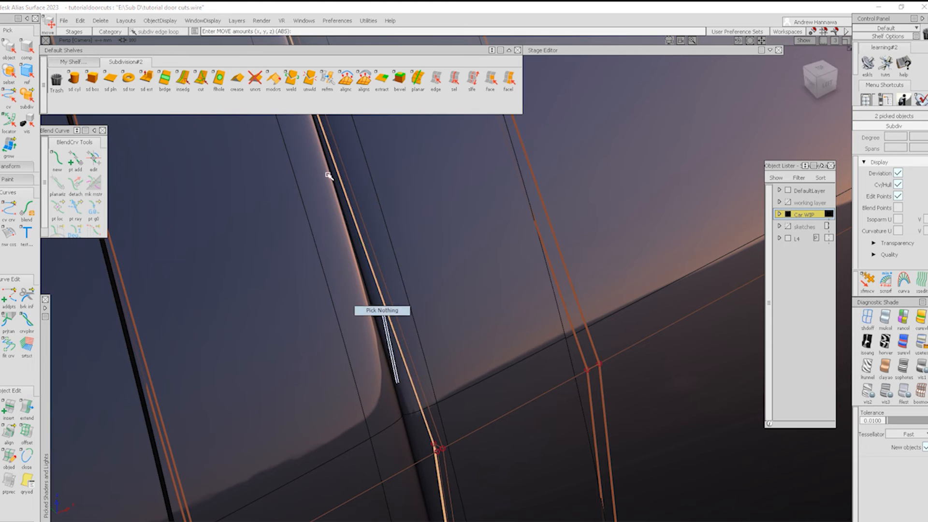
# - Insert a supporting edge on each side of the groove's creased edge and show the rest of the car again
pyautogui.click(184, 79)
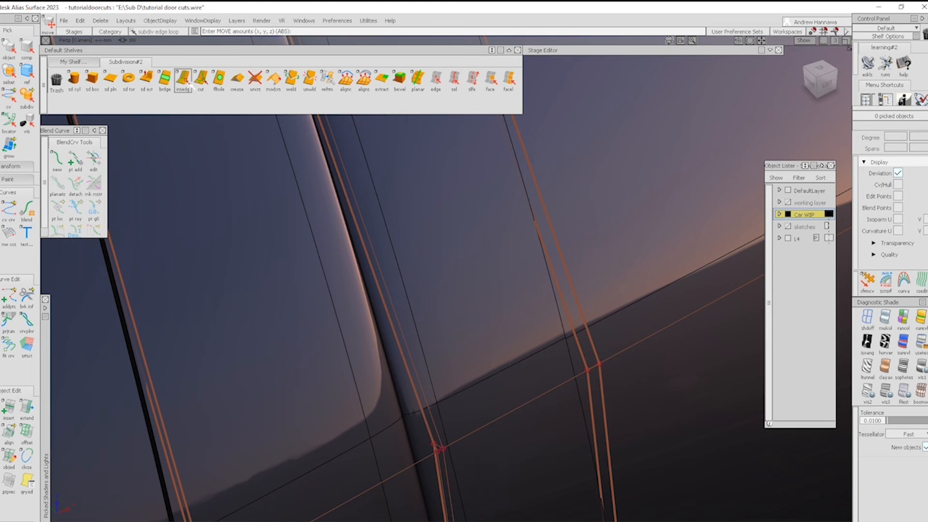
pyautogui.click(432, 458)
pyautogui.moveTo(455, 444); pyautogui.dragTo(450, 443)
pyautogui.keyDown('ctrl'); pyautogui.keyDown('shift'); pyautogui.moveTo(498, 419); pyautogui.dragTo(404, 303, button='right'); pyautogui.keyUp('shift'); pyautogui.keyUp('ctrl')
# - Examine how the pillar strip and its groove line up with the rear door cut and the roof rail
pyautogui.keyDown('alt'); pyautogui.keyDown('shift'); pyautogui.moveTo(575, 266); pyautogui.dragTo(507, 384, button='right'); pyautogui.keyUp('shift'); pyautogui.keyUp('alt')
pyautogui.keyDown('alt'); pyautogui.keyDown('shift'); pyautogui.moveTo(507, 384); pyautogui.dragTo(478, 437); pyautogui.keyUp('shift'); pyautogui.keyUp('alt')
pyautogui.keyDown('ctrl'); pyautogui.keyDown('shift'); pyautogui.moveTo(479, 437); pyautogui.dragTo(484, 375, button='right'); pyautogui.keyUp('shift'); pyautogui.keyUp('ctrl')
pyautogui.keyDown('alt'); pyautogui.keyDown('shift'); pyautogui.moveTo(437, 400); pyautogui.dragTo(467, 476, button='right'); pyautogui.keyUp('shift'); pyautogui.keyUp('alt')
pyautogui.keyDown('alt'); pyautogui.keyDown('shift'); pyautogui.moveTo(464, 468); pyautogui.dragTo(449, 389); pyautogui.keyUp('shift'); pyautogui.keyUp('alt')
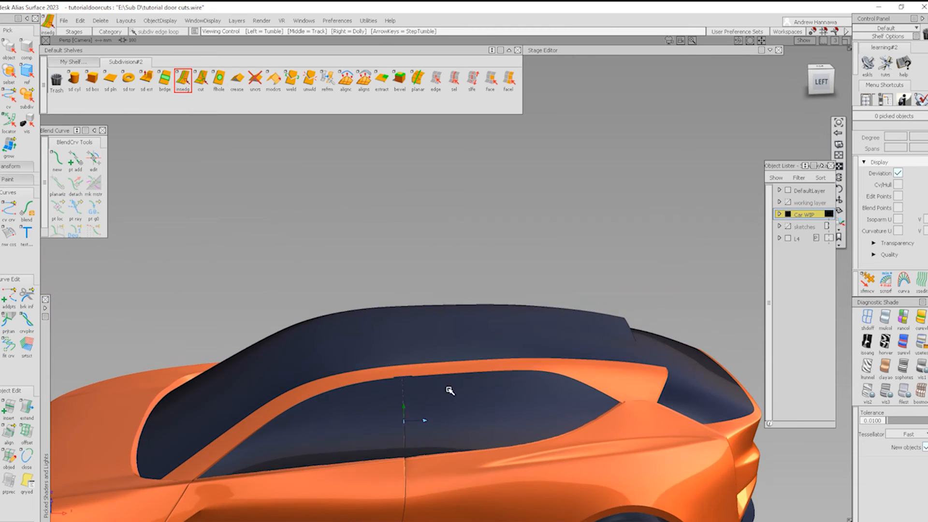
pyautogui.keyDown('alt'); pyautogui.keyDown('shift'); pyautogui.moveTo(438, 411); pyautogui.dragTo(396, 495, button='right'); pyautogui.keyUp('shift'); pyautogui.keyUp('alt')
pyautogui.keyDown('alt'); pyautogui.keyDown('shift'); pyautogui.moveTo(468, 498); pyautogui.dragTo(457, 454); pyautogui.keyUp('shift'); pyautogui.keyUp('alt')
pyautogui.keyDown('alt'); pyautogui.keyDown('shift'); pyautogui.moveTo(413, 363); pyautogui.dragTo(446, 324, button='middle'); pyautogui.keyUp('shift'); pyautogui.keyUp('alt')
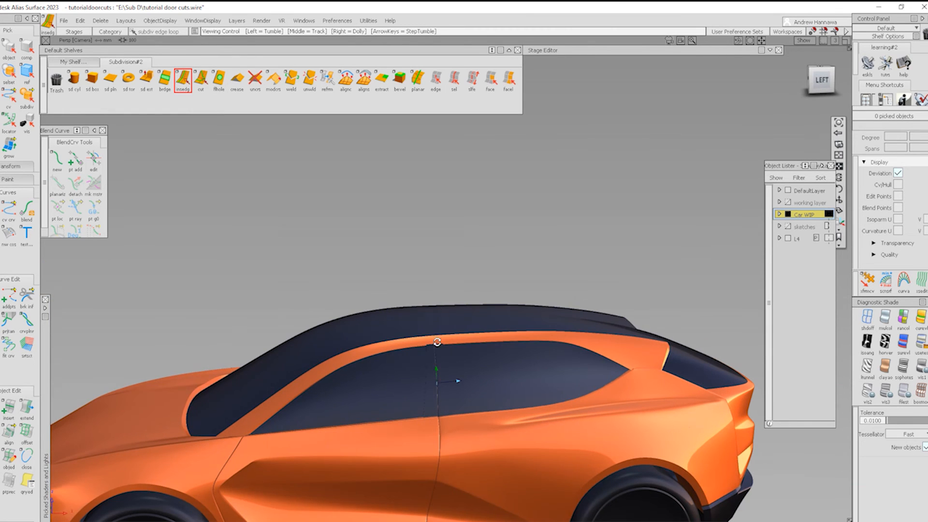
pyautogui.keyDown('alt'); pyautogui.keyDown('shift'); pyautogui.click(438, 342); pyautogui.keyUp('shift'); pyautogui.keyUp('alt')
pyautogui.keyDown('alt'); pyautogui.keyDown('shift'); pyautogui.moveTo(437, 476); pyautogui.dragTo(439, 335, button='right'); pyautogui.keyUp('shift'); pyautogui.keyUp('alt')
pyautogui.keyDown('alt'); pyautogui.keyDown('shift'); pyautogui.moveTo(439, 336); pyautogui.dragTo(536, 346); pyautogui.keyUp('shift'); pyautogui.keyUp('alt')
# - Lower the seven control points along the pillar strip's upper end slightly in Z
pyautogui.keyDown('ctrl'); pyautogui.keyDown('shift'); pyautogui.moveTo(519, 415); pyautogui.dragTo(370, 409, button='right'); pyautogui.keyUp('shift'); pyautogui.keyUp('ctrl')
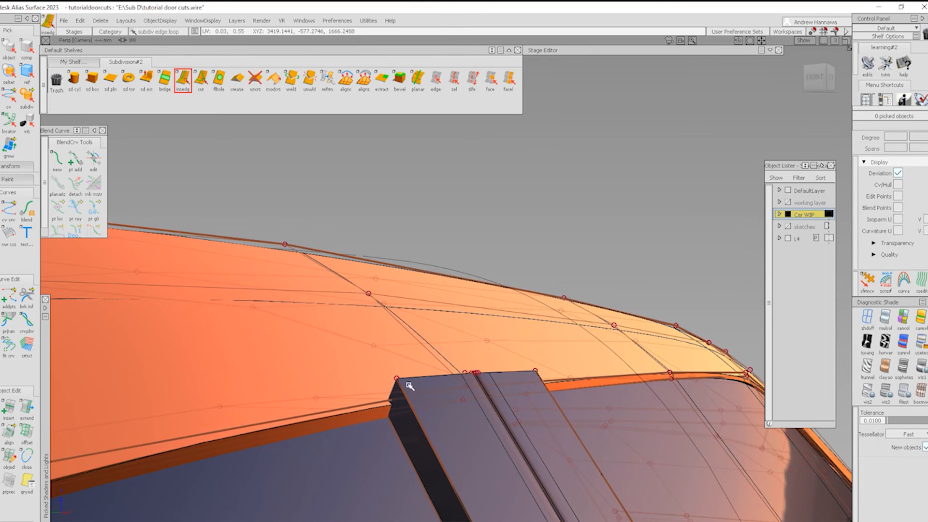
pyautogui.keyDown('ctrl'); pyautogui.keyDown('shift'); pyautogui.moveTo(403, 377); pyautogui.dragTo(407, 377); pyautogui.keyUp('shift'); pyautogui.keyUp('ctrl')
pyautogui.moveTo(382, 371)
pyautogui.mouseDown()
pyautogui.moveTo(413, 385)
pyautogui.moveTo(491, 377)
pyautogui.mouseUp()
pyautogui.keyDown('alt'); pyautogui.keyDown('shift'); pyautogui.moveTo(490, 378); pyautogui.dragTo(557, 380); pyautogui.keyUp('shift'); pyautogui.keyUp('alt')
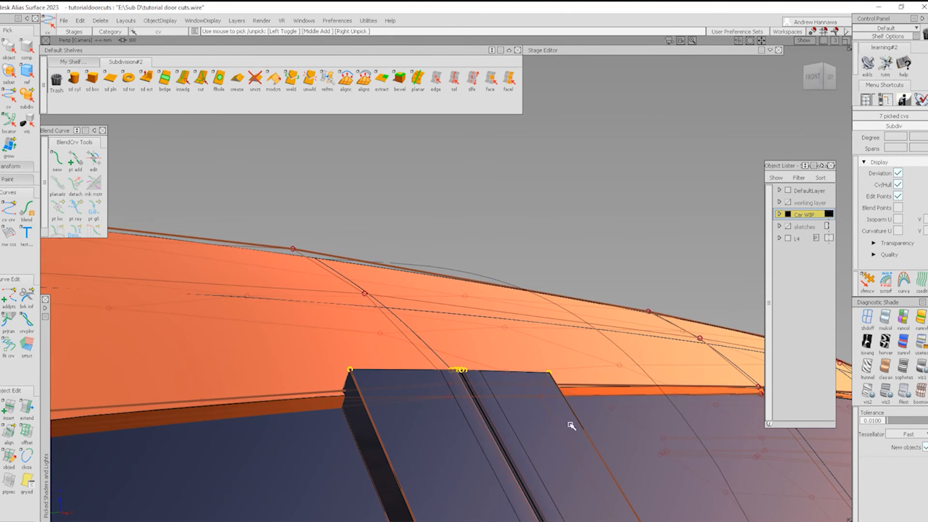
pyautogui.keyDown('ctrl'); pyautogui.keyDown('shift'); pyautogui.moveTo(572, 426); pyautogui.dragTo(572, 434); pyautogui.keyUp('shift'); pyautogui.keyUp('ctrl')
pyautogui.keyDown('alt'); pyautogui.keyDown('shift'); pyautogui.moveTo(571, 426); pyautogui.dragTo(438, 332); pyautogui.keyUp('shift'); pyautogui.keyUp('alt')
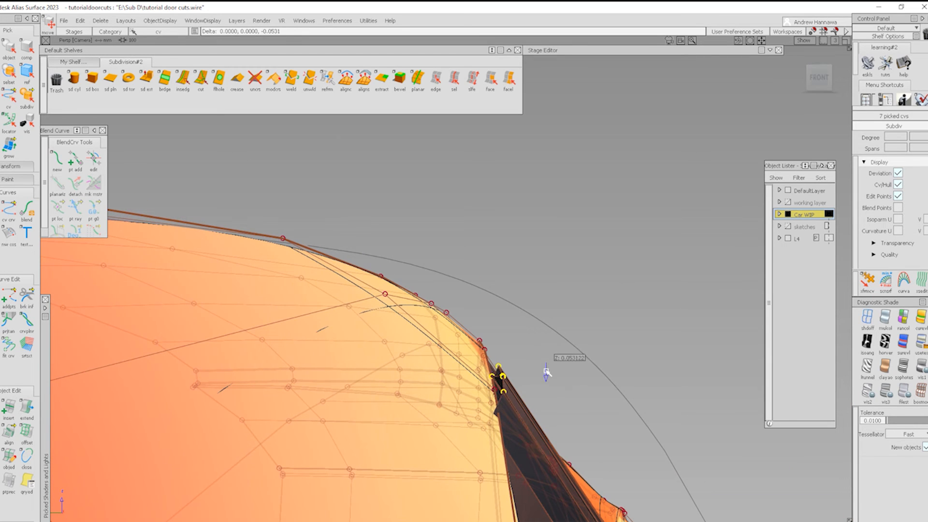
# - Slide the pillar strip's seven upper points with the Transform CV tool until the strip's upper end tucks inside the roof rail
pyautogui.click(865, 285)
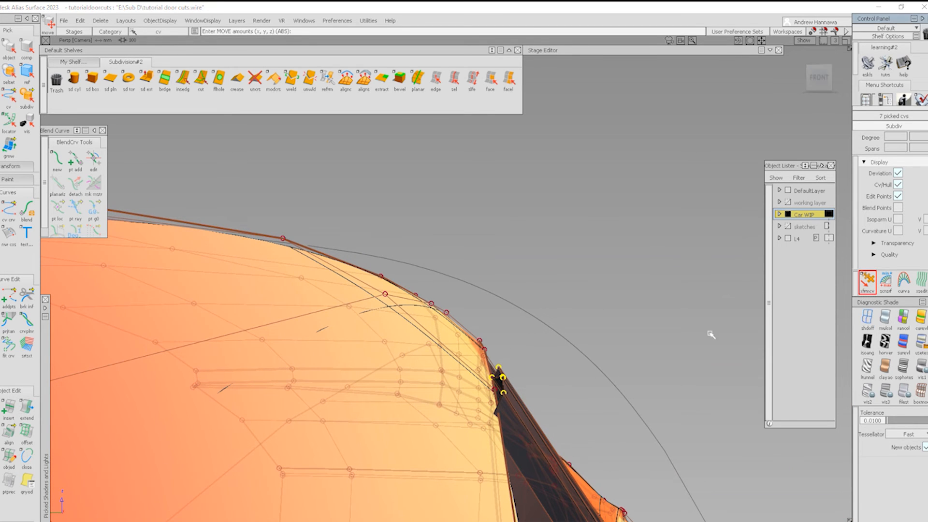
pyautogui.hotkey('alt', 'shift')
pyautogui.keyDown('alt'); pyautogui.keyDown('shift'); pyautogui.moveTo(485, 380); pyautogui.dragTo(442, 332); pyautogui.keyUp('shift'); pyautogui.keyUp('alt')
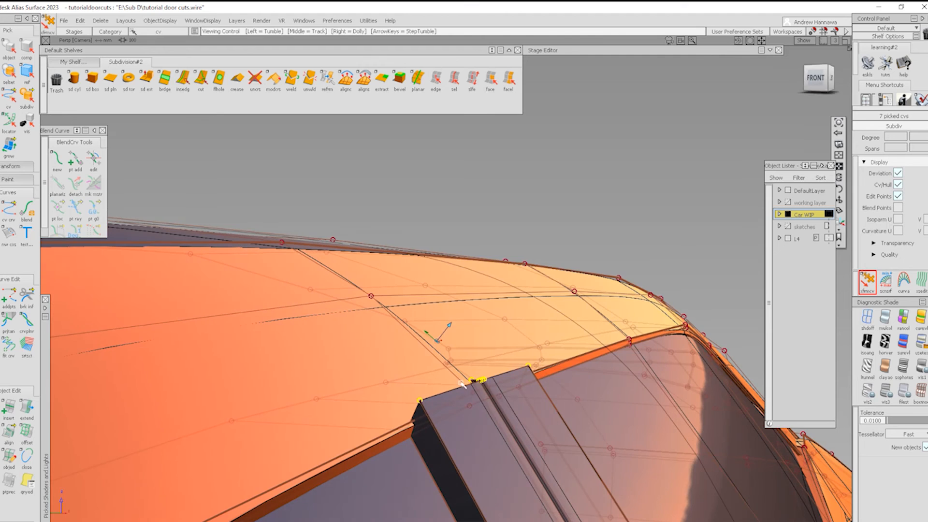
pyautogui.moveTo(581, 352)
pyautogui.keyDown('alt'); pyautogui.keyDown('shift'); pyautogui.mouseDown()
pyautogui.moveTo(613, 327)
pyautogui.moveTo(563, 339)
pyautogui.moveTo(580, 338)
pyautogui.mouseUp(); pyautogui.keyUp('shift'); pyautogui.keyUp('alt')
pyautogui.moveTo(649, 322); pyautogui.dragTo(641, 458, button='right')
pyautogui.moveTo(643, 403); pyautogui.dragTo(580, 411, button='middle')
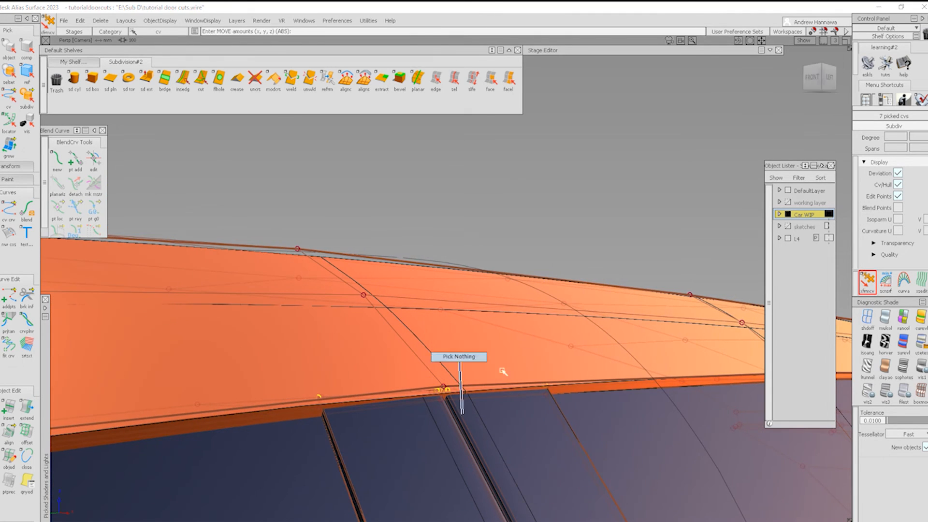
# - In the orthographic left view, shift the front door cut's uppermost points rearward and the row below slightly to smooth its curve into the windscreen pillar
pyautogui.keyDown('alt'); pyautogui.keyDown('shift'); pyautogui.moveTo(441, 327); pyautogui.dragTo(493, 329); pyautogui.keyUp('shift'); pyautogui.keyUp('alt')
pyautogui.keyDown('alt'); pyautogui.keyDown('shift'); pyautogui.moveTo(493, 328); pyautogui.dragTo(435, 346, button='right'); pyautogui.keyUp('shift'); pyautogui.keyUp('alt')
pyautogui.keyDown('alt'); pyautogui.keyDown('shift'); pyautogui.moveTo(435, 345); pyautogui.dragTo(415, 356); pyautogui.keyUp('shift'); pyautogui.keyUp('alt')
pyautogui.keyDown('alt'); pyautogui.keyDown('shift'); pyautogui.moveTo(503, 355); pyautogui.dragTo(454, 410); pyautogui.keyUp('shift'); pyautogui.keyUp('alt')
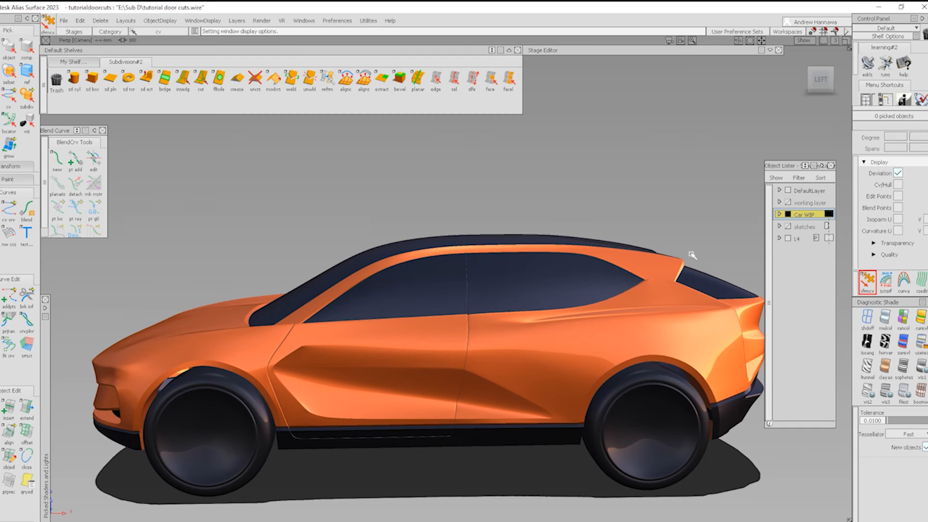
pyautogui.click(815, 96)
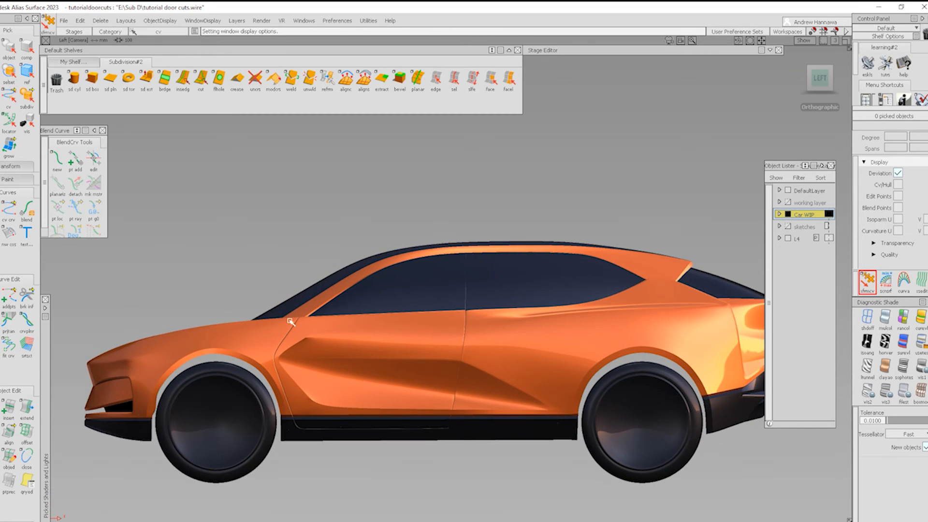
pyautogui.scroll(10, 290, 322)
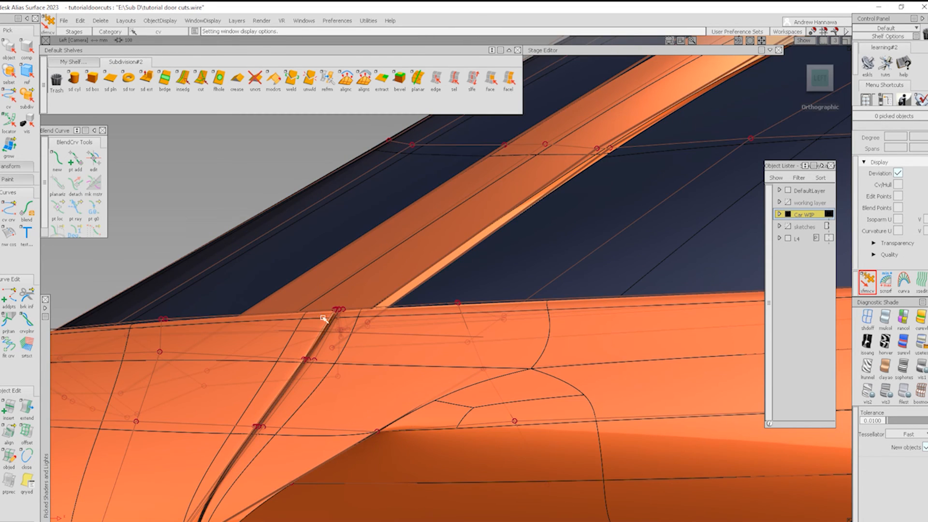
pyautogui.moveTo(343, 315); pyautogui.dragTo(344, 317)
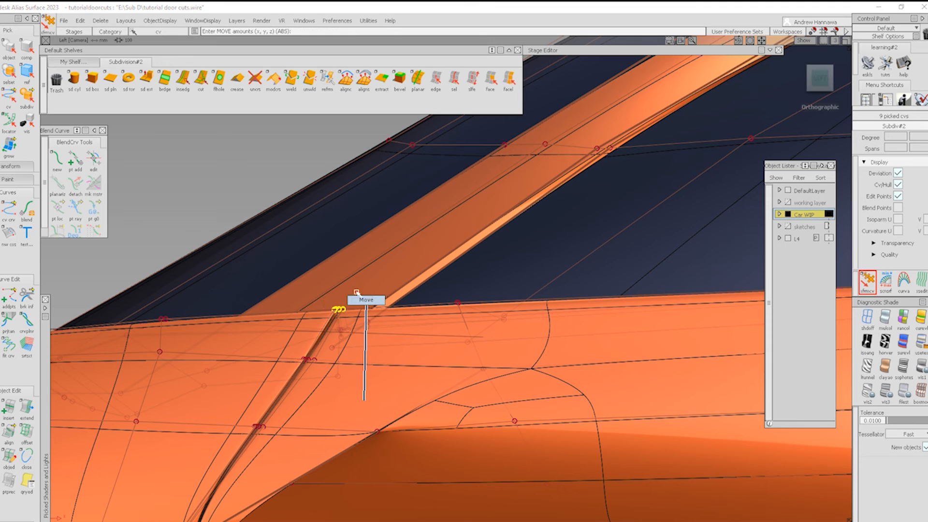
pyautogui.moveTo(356, 292); pyautogui.dragTo(411, 298, button='middle')
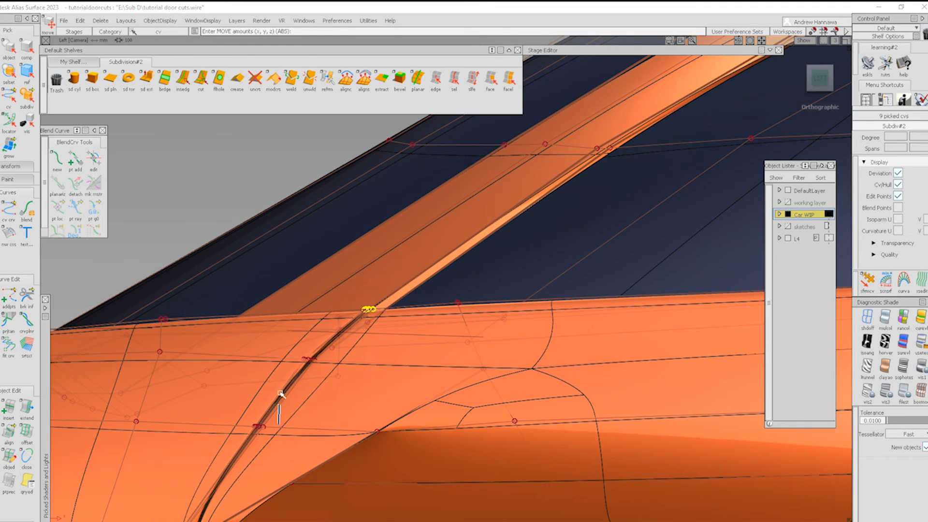
pyautogui.keyDown('ctrl'); pyautogui.keyDown('shift'); pyautogui.moveTo(281, 394); pyautogui.dragTo(280, 387); pyautogui.keyUp('shift'); pyautogui.keyUp('ctrl')
pyautogui.moveTo(238, 364)
pyautogui.keyDown('ctrl'); pyautogui.keyDown('shift'); pyautogui.mouseDown()
pyautogui.moveTo(315, 356)
pyautogui.moveTo(319, 371)
pyautogui.moveTo(381, 362)
pyautogui.mouseUp(); pyautogui.keyUp('shift'); pyautogui.keyUp('ctrl')
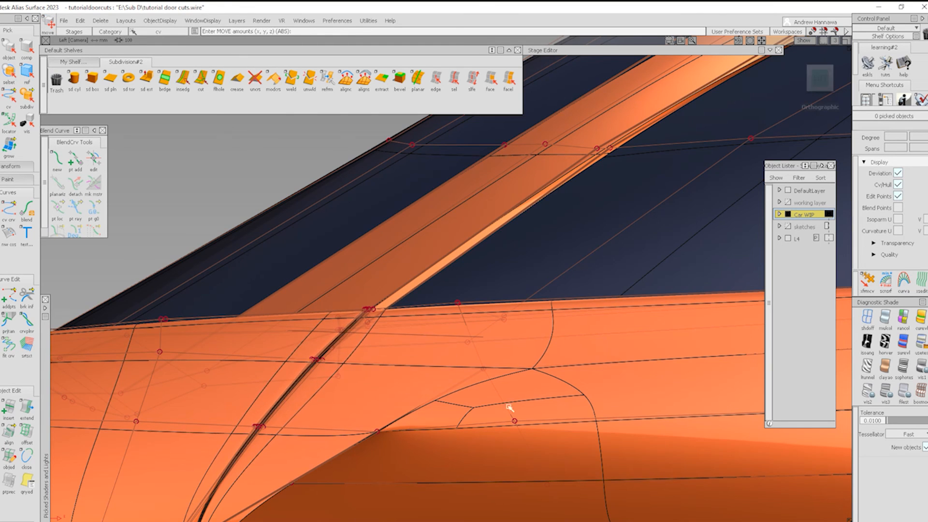
# - Hide the control mesh and examine the finished door cuts and pillar groove around the shaded car, zooming into the rear door cut
pyautogui.keyDown('ctrl'); pyautogui.keyDown('shift'); pyautogui.moveTo(464, 369); pyautogui.dragTo(479, 345, button='right'); pyautogui.keyUp('shift'); pyautogui.keyUp('ctrl')
pyautogui.keyDown('alt'); pyautogui.keyDown('shift'); pyautogui.moveTo(567, 282); pyautogui.dragTo(452, 441, button='right'); pyautogui.keyUp('shift'); pyautogui.keyUp('alt')
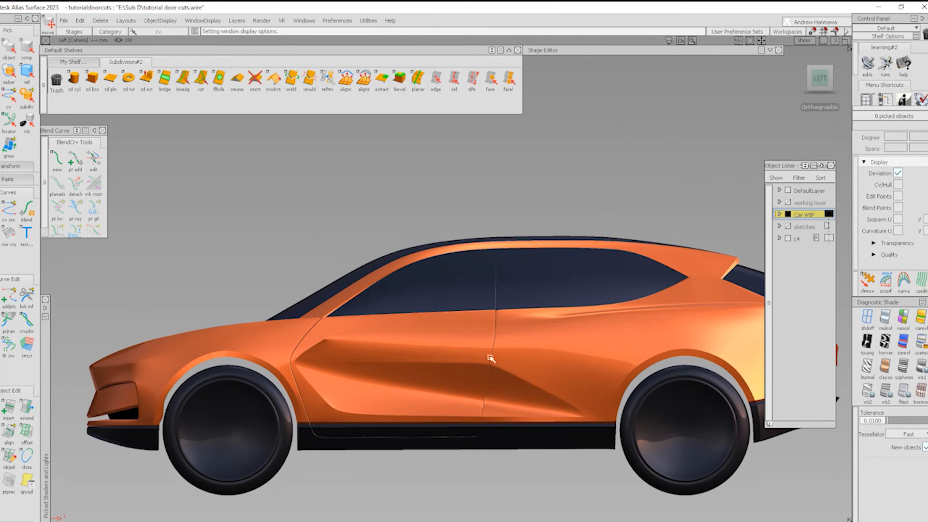
pyautogui.keyDown('alt'); pyautogui.keyDown('shift'); pyautogui.moveTo(490, 357); pyautogui.dragTo(524, 349); pyautogui.keyUp('shift'); pyautogui.keyUp('alt')
pyautogui.keyDown('alt'); pyautogui.keyDown('shift'); pyautogui.moveTo(514, 393); pyautogui.dragTo(485, 411, button='right'); pyautogui.keyUp('shift'); pyautogui.keyUp('alt')
pyautogui.keyDown('alt'); pyautogui.keyDown('shift'); pyautogui.moveTo(485, 410); pyautogui.dragTo(483, 303); pyautogui.keyUp('shift'); pyautogui.keyUp('alt')
pyautogui.keyDown('alt'); pyautogui.keyDown('shift'); pyautogui.moveTo(483, 303); pyautogui.dragTo(441, 378, button='right'); pyautogui.keyUp('shift'); pyautogui.keyUp('alt')
pyautogui.keyDown('alt'); pyautogui.keyDown('shift'); pyautogui.moveTo(441, 378); pyautogui.dragTo(454, 336, button='middle'); pyautogui.keyUp('shift'); pyautogui.keyUp('alt')
pyautogui.keyDown('alt'); pyautogui.keyDown('shift'); pyautogui.moveTo(454, 336); pyautogui.dragTo(574, 318); pyautogui.keyUp('shift'); pyautogui.keyUp('alt')
pyautogui.moveTo(439, 360)
pyautogui.keyDown('alt'); pyautogui.keyDown('shift'); pyautogui.mouseDown()
pyautogui.moveTo(561, 350)
pyautogui.moveTo(389, 353)
pyautogui.mouseUp(); pyautogui.keyUp('shift'); pyautogui.keyUp('alt')
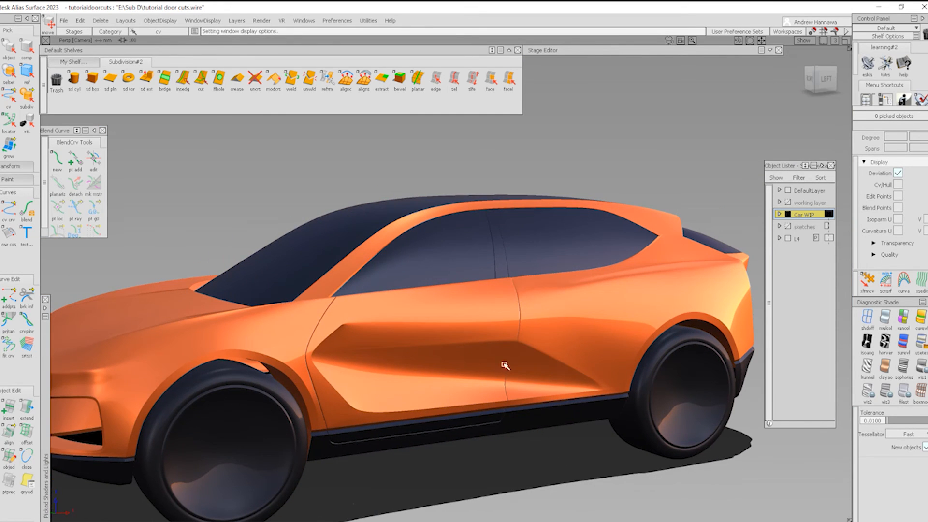
pyautogui.keyDown('alt'); pyautogui.keyDown('shift'); pyautogui.click(520, 317); pyautogui.keyUp('shift'); pyautogui.keyUp('alt')
pyautogui.moveTo(520, 317)
pyautogui.keyDown('alt'); pyautogui.keyDown('shift'); pyautogui.mouseDown(button='right')
pyautogui.moveTo(574, 371)
pyautogui.moveTo(566, 361)
pyautogui.mouseUp(button='right'); pyautogui.keyUp('shift'); pyautogui.keyUp('alt')
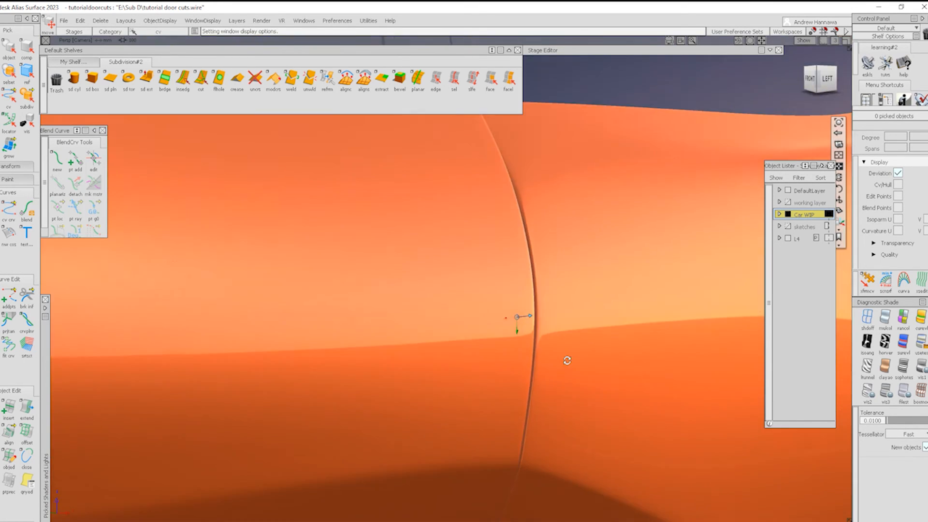
# - Examine the rear door cut from several angles, comparing the shaded body side with its control mesh shown and hidden
pyautogui.keyDown('alt'); pyautogui.keyDown('shift'); pyautogui.moveTo(567, 360); pyautogui.dragTo(612, 357); pyautogui.keyUp('shift'); pyautogui.keyUp('alt')
pyautogui.keyDown('alt'); pyautogui.keyDown('shift'); pyautogui.moveTo(575, 343); pyautogui.dragTo(493, 333, button='right'); pyautogui.keyUp('shift'); pyautogui.keyUp('alt')
pyautogui.keyDown('alt'); pyautogui.keyDown('shift'); pyautogui.moveTo(493, 333); pyautogui.dragTo(573, 404); pyautogui.keyUp('shift'); pyautogui.keyUp('alt')
pyautogui.hotkey('alt', 'm')
pyautogui.keyDown('alt'); pyautogui.keyDown('shift'); pyautogui.moveTo(574, 404); pyautogui.dragTo(518, 361, button='right'); pyautogui.keyUp('shift'); pyautogui.keyUp('alt')
pyautogui.keyDown('alt'); pyautogui.keyDown('shift'); pyautogui.moveTo(518, 361); pyautogui.dragTo(558, 373, button='middle'); pyautogui.keyUp('shift'); pyautogui.keyUp('alt')
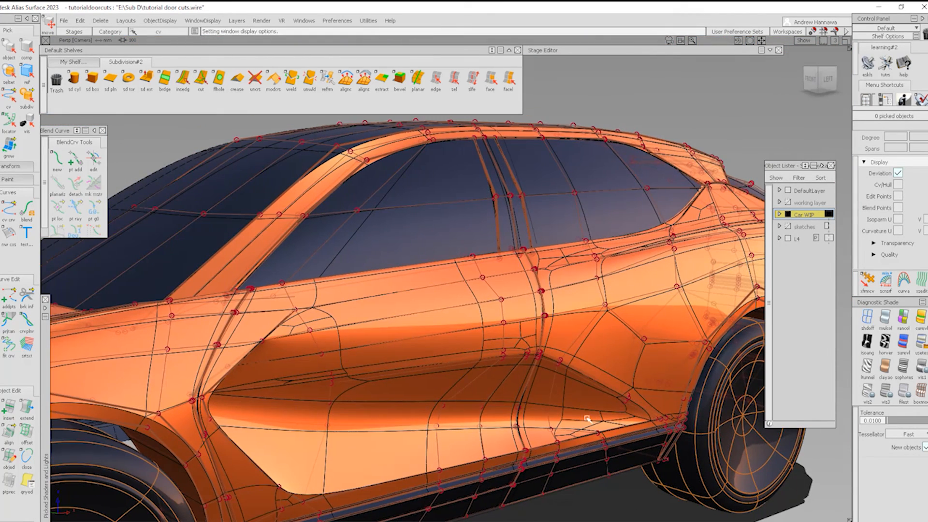
pyautogui.hotkey('alt', 'm')
pyautogui.keyDown('alt'); pyautogui.keyDown('shift'); pyautogui.moveTo(537, 356); pyautogui.dragTo(408, 371); pyautogui.keyUp('shift'); pyautogui.keyUp('alt')
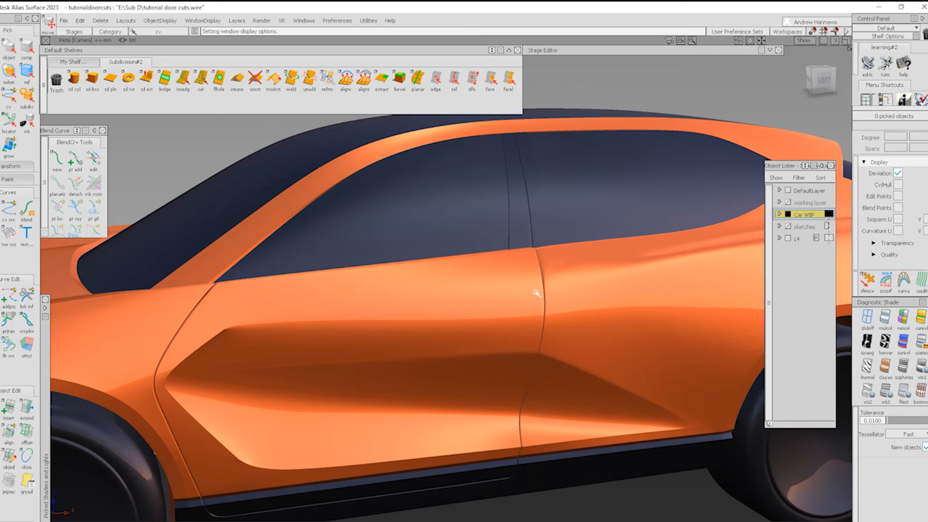
# - Review the shaded car's side profile, checking how the door cuts run across the body-side crease
pyautogui.keyDown('alt'); pyautogui.keyDown('shift'); pyautogui.moveTo(570, 343); pyautogui.dragTo(357, 381, button='right'); pyautogui.keyUp('shift'); pyautogui.keyUp('alt')
pyautogui.keyDown('alt'); pyautogui.keyDown('shift'); pyautogui.moveTo(444, 386); pyautogui.dragTo(389, 396); pyautogui.keyUp('shift'); pyautogui.keyUp('alt')
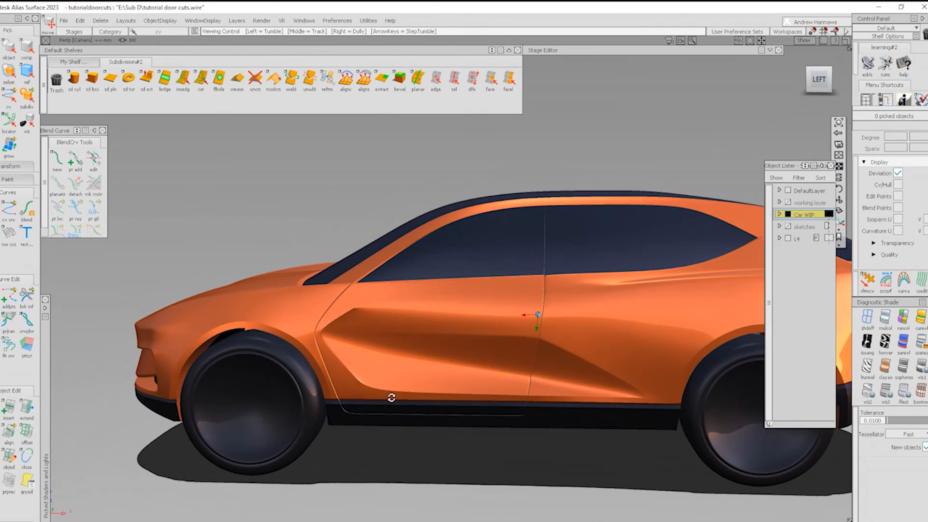
pyautogui.keyDown('alt'); pyautogui.keyDown('shift'); pyautogui.moveTo(474, 381); pyautogui.dragTo(438, 396, button='middle'); pyautogui.keyUp('shift'); pyautogui.keyUp('alt')
pyautogui.keyDown('alt'); pyautogui.keyDown('shift'); pyautogui.moveTo(439, 396); pyautogui.dragTo(541, 376); pyautogui.keyUp('shift'); pyautogui.keyUp('alt')
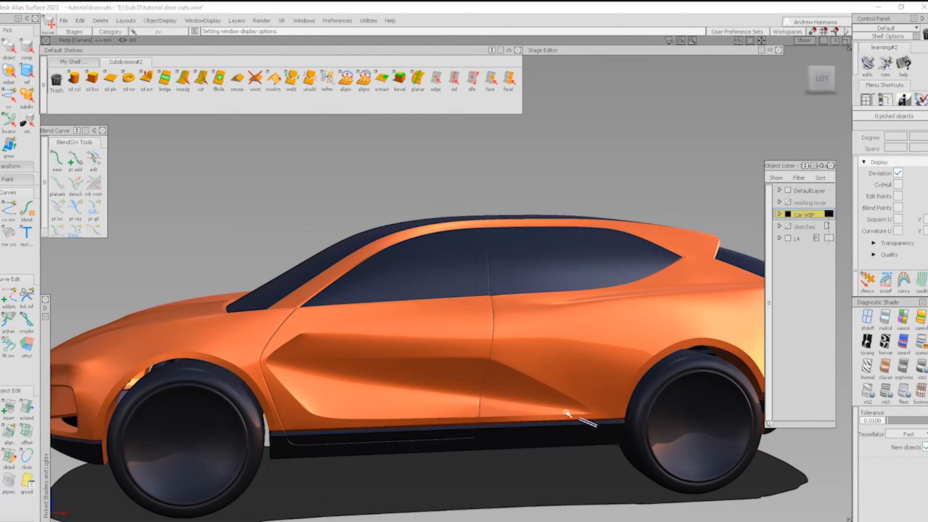
pyautogui.hotkey('alt', 'm')
pyautogui.hotkey('alt', 'm')
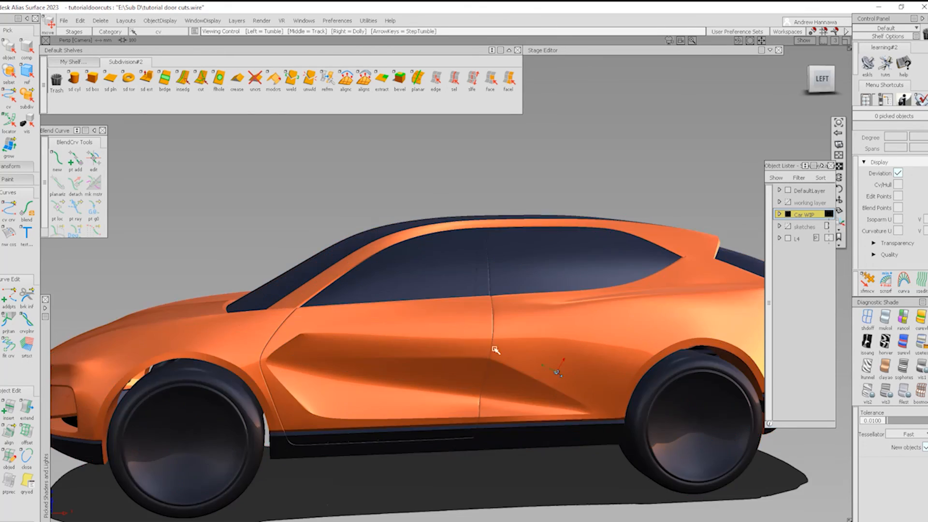
pyautogui.moveTo(494, 349)
pyautogui.keyDown('alt'); pyautogui.keyDown('shift'); pyautogui.mouseDown()
pyautogui.moveTo(302, 364)
pyautogui.moveTo(563, 361)
pyautogui.moveTo(509, 376)
pyautogui.mouseUp(); pyautogui.keyUp('shift'); pyautogui.keyUp('alt')
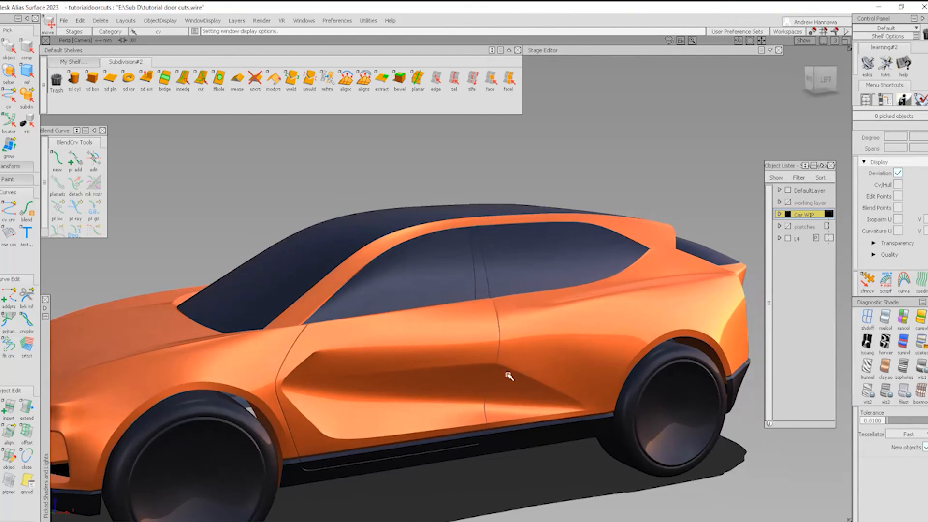
# - Show the control mesh and slide the three crease control points in the front door, ahead of the rear door cut, forward
pyautogui.keyDown('ctrl'); pyautogui.keyDown('shift'); pyautogui.moveTo(607, 435); pyautogui.dragTo(519, 346, button='right'); pyautogui.keyUp('shift'); pyautogui.keyUp('ctrl')
pyautogui.keyDown('alt'); pyautogui.keyDown('shift'); pyautogui.moveTo(495, 379); pyautogui.dragTo(471, 384); pyautogui.keyUp('shift'); pyautogui.keyUp('alt')
pyautogui.keyDown('alt'); pyautogui.keyDown('shift'); pyautogui.moveTo(471, 384); pyautogui.dragTo(454, 393, button='right'); pyautogui.keyUp('shift'); pyautogui.keyUp('alt')
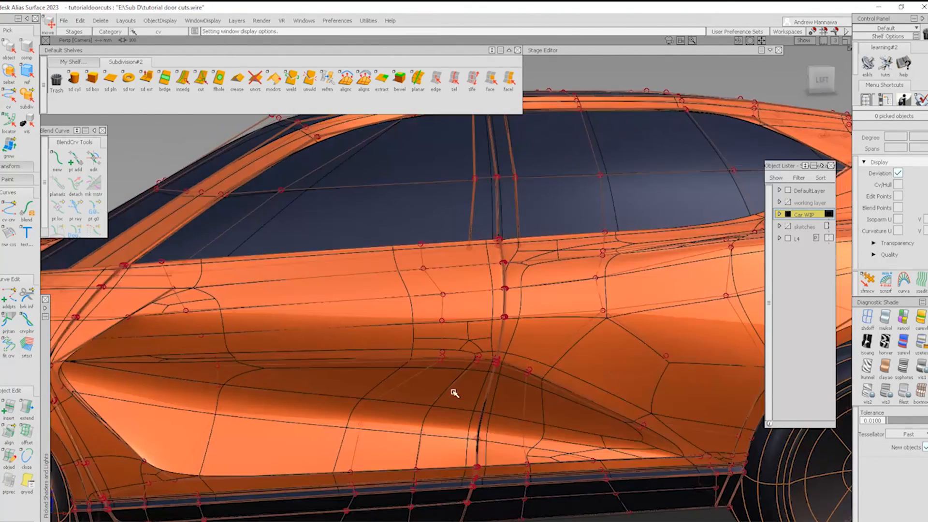
pyautogui.keyDown('ctrl'); pyautogui.keyDown('shift'); pyautogui.moveTo(434, 354); pyautogui.dragTo(435, 355, button='right'); pyautogui.keyUp('shift'); pyautogui.keyUp('ctrl')
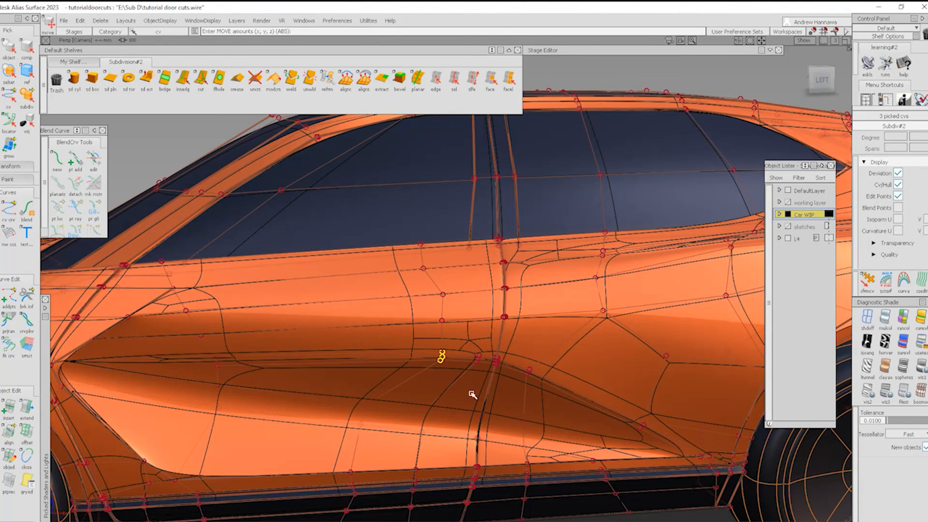
pyautogui.moveTo(434, 410); pyautogui.dragTo(402, 420)
# - Slide the three crease control points immediately ahead of the rear door cut forward, and check the surface with the mesh hidden
pyautogui.keyDown('ctrl'); pyautogui.keyDown('shift'); pyautogui.moveTo(479, 435); pyautogui.dragTo(470, 393); pyautogui.keyUp('shift'); pyautogui.keyUp('ctrl')
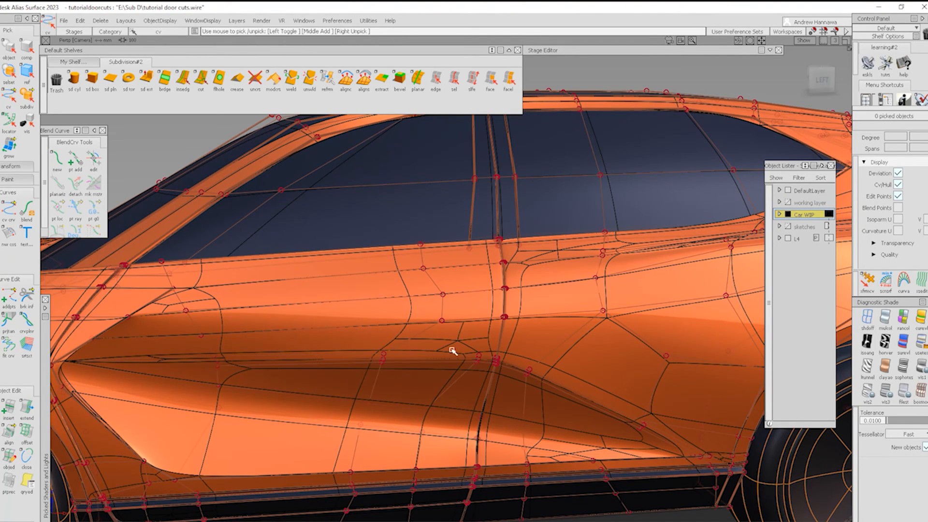
pyautogui.keyDown('ctrl'); pyautogui.keyDown('shift'); pyautogui.moveTo(466, 387); pyautogui.dragTo(465, 387, button='middle'); pyautogui.keyUp('shift'); pyautogui.keyUp('ctrl')
pyautogui.moveTo(466, 387); pyautogui.dragTo(434, 402)
pyautogui.keyDown('ctrl'); pyautogui.keyDown('shift'); pyautogui.moveTo(485, 385); pyautogui.dragTo(529, 435, button='right'); pyautogui.keyUp('shift'); pyautogui.keyUp('ctrl')
pyautogui.keyDown('alt'); pyautogui.keyDown('shift'); pyautogui.moveTo(556, 392); pyautogui.dragTo(524, 375, button='right'); pyautogui.keyUp('shift'); pyautogui.keyUp('alt')
pyautogui.moveTo(524, 375)
pyautogui.keyDown('alt'); pyautogui.keyDown('shift'); pyautogui.mouseDown()
pyautogui.moveTo(383, 345)
pyautogui.moveTo(516, 370)
pyautogui.mouseUp(); pyautogui.keyUp('shift'); pyautogui.keyUp('alt')
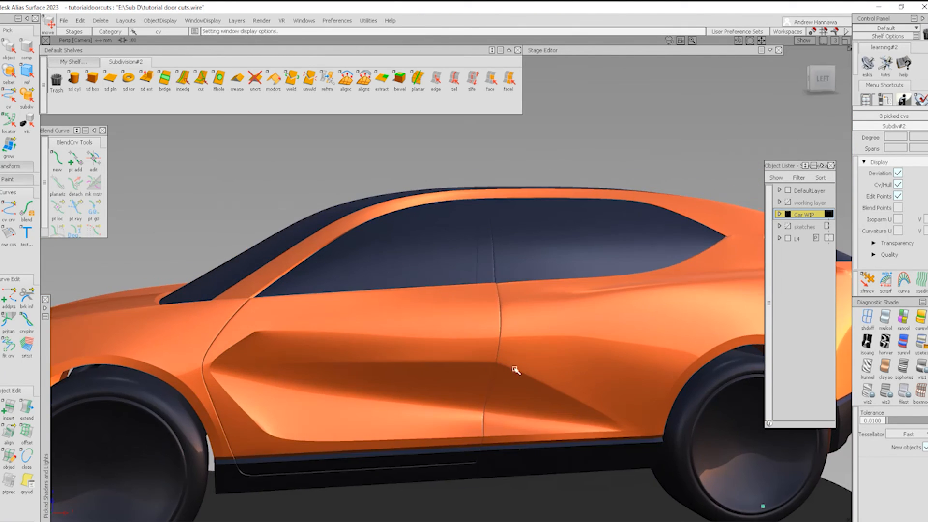
pyautogui.keyDown('alt'); pyautogui.keyDown('shift'); pyautogui.moveTo(549, 425); pyautogui.dragTo(615, 433, button='right'); pyautogui.keyUp('shift'); pyautogui.keyUp('alt')
# - In the orthographic left view with the mesh shown, shift the three crease control points just behind the rear door cut
pyautogui.keyDown('ctrl'); pyautogui.keyDown('shift'); pyautogui.moveTo(552, 391); pyautogui.dragTo(796, 156, button='right'); pyautogui.keyUp('shift'); pyautogui.keyUp('ctrl')
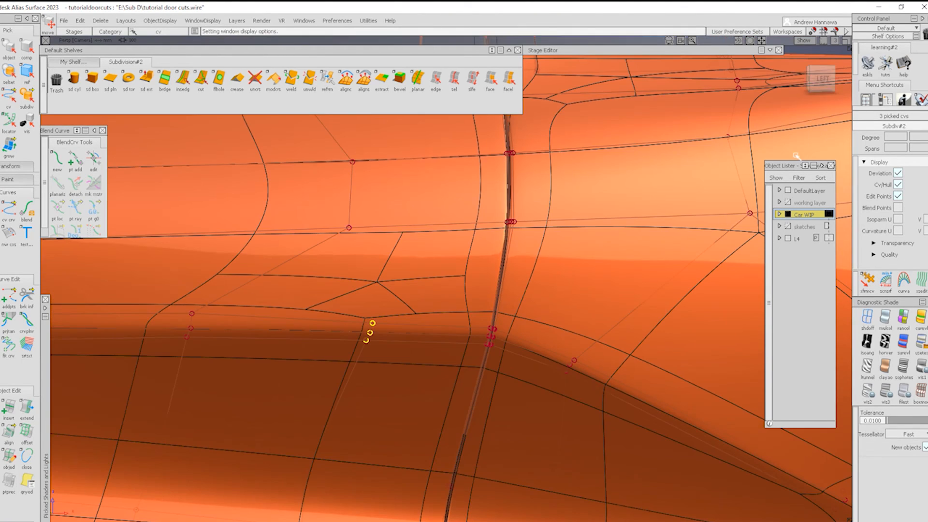
pyautogui.click(823, 90)
pyautogui.moveTo(584, 425)
pyautogui.keyDown('ctrl'); pyautogui.keyDown('shift'); pyautogui.mouseDown()
pyautogui.moveTo(578, 362)
pyautogui.moveTo(557, 382)
pyautogui.mouseUp(); pyautogui.keyUp('shift'); pyautogui.keyUp('ctrl')
pyautogui.keyDown('ctrl'); pyautogui.keyDown('shift'); pyautogui.moveTo(621, 440); pyautogui.dragTo(623, 390, button='middle'); pyautogui.keyUp('shift'); pyautogui.keyUp('ctrl')
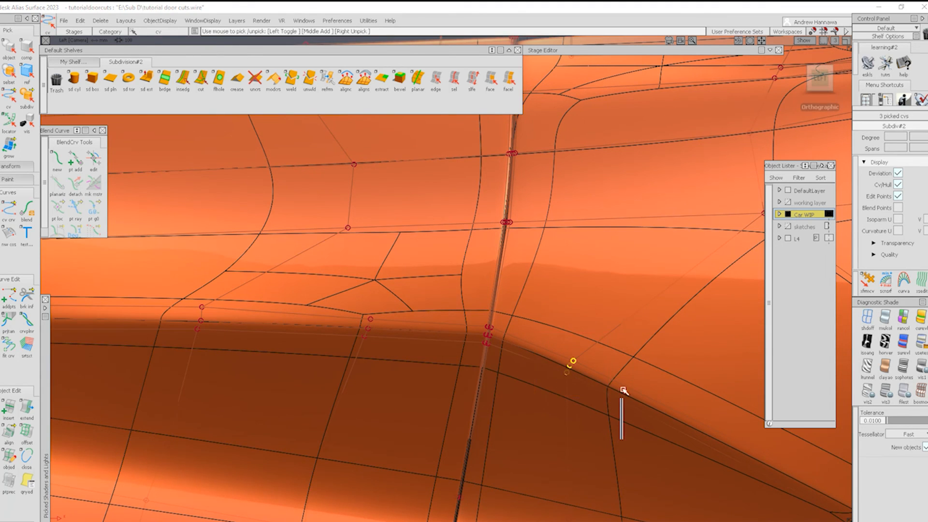
pyautogui.moveTo(624, 390); pyautogui.dragTo(671, 371, button='right')
# - Hide the control mesh and review the reshaped body-side crease and door cuts on the whole shaded car
pyautogui.keyDown('ctrl'); pyautogui.keyDown('shift'); pyautogui.moveTo(602, 390); pyautogui.dragTo(530, 412, button='right'); pyautogui.keyUp('shift'); pyautogui.keyUp('ctrl')
pyautogui.keyDown('alt'); pyautogui.keyDown('shift'); pyautogui.moveTo(414, 393); pyautogui.dragTo(687, 398); pyautogui.keyUp('shift'); pyautogui.keyUp('alt')
pyautogui.keyDown('alt'); pyautogui.keyDown('shift'); pyautogui.moveTo(686, 397); pyautogui.dragTo(649, 403, button='right'); pyautogui.keyUp('shift'); pyautogui.keyUp('alt')
pyautogui.keyDown('alt'); pyautogui.keyDown('shift'); pyautogui.moveTo(649, 403); pyautogui.dragTo(570, 399); pyautogui.keyUp('shift'); pyautogui.keyUp('alt')
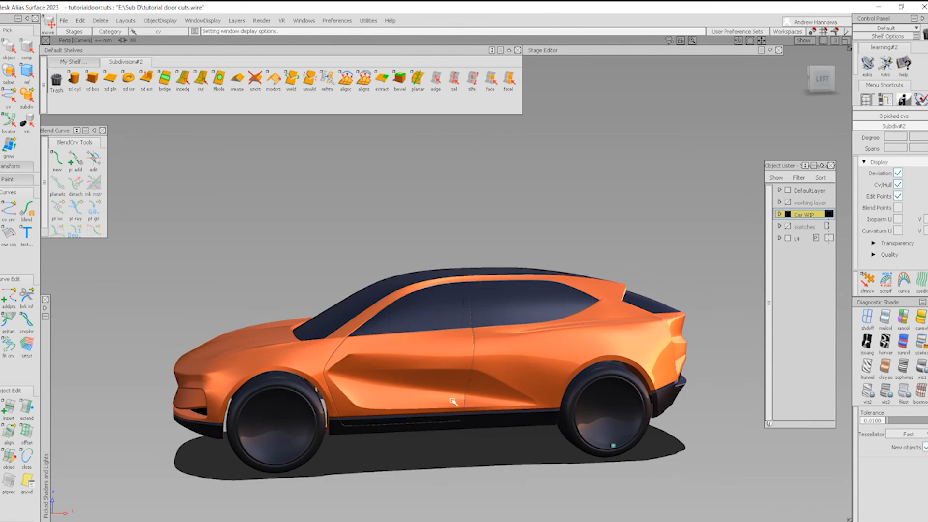
pyautogui.keyDown('alt'); pyautogui.keyDown('shift'); pyautogui.moveTo(453, 401); pyautogui.dragTo(588, 444); pyautogui.keyUp('shift'); pyautogui.keyUp('alt')
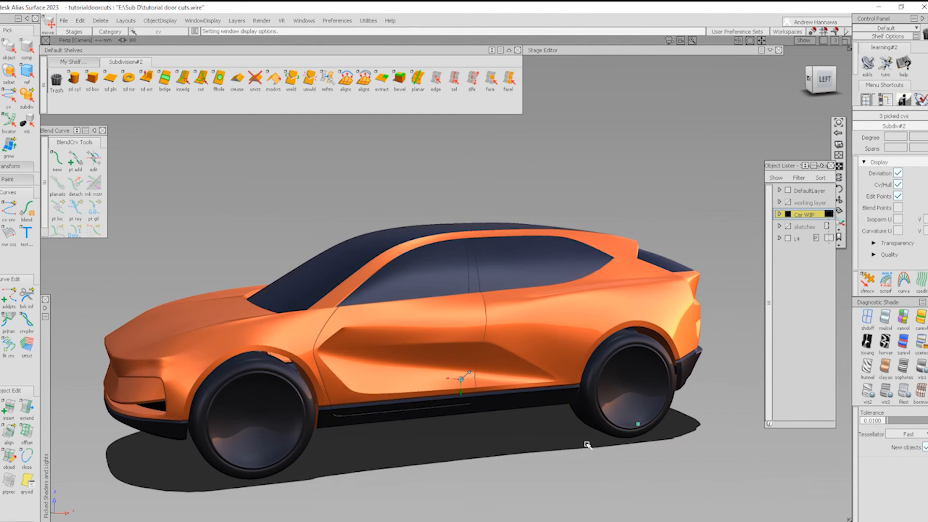